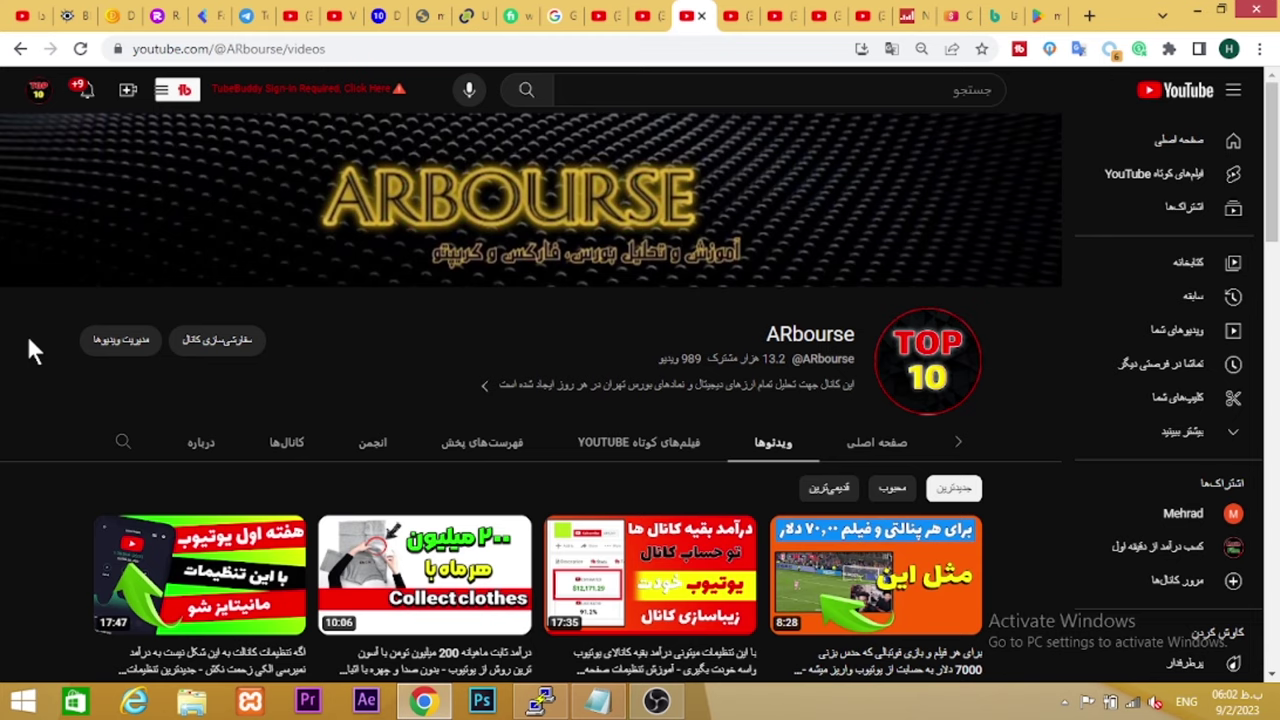
Examine the videos published on the ARbourse channel, including their thumbnails, titles and view counts
scroll(60, 375, down, 10)
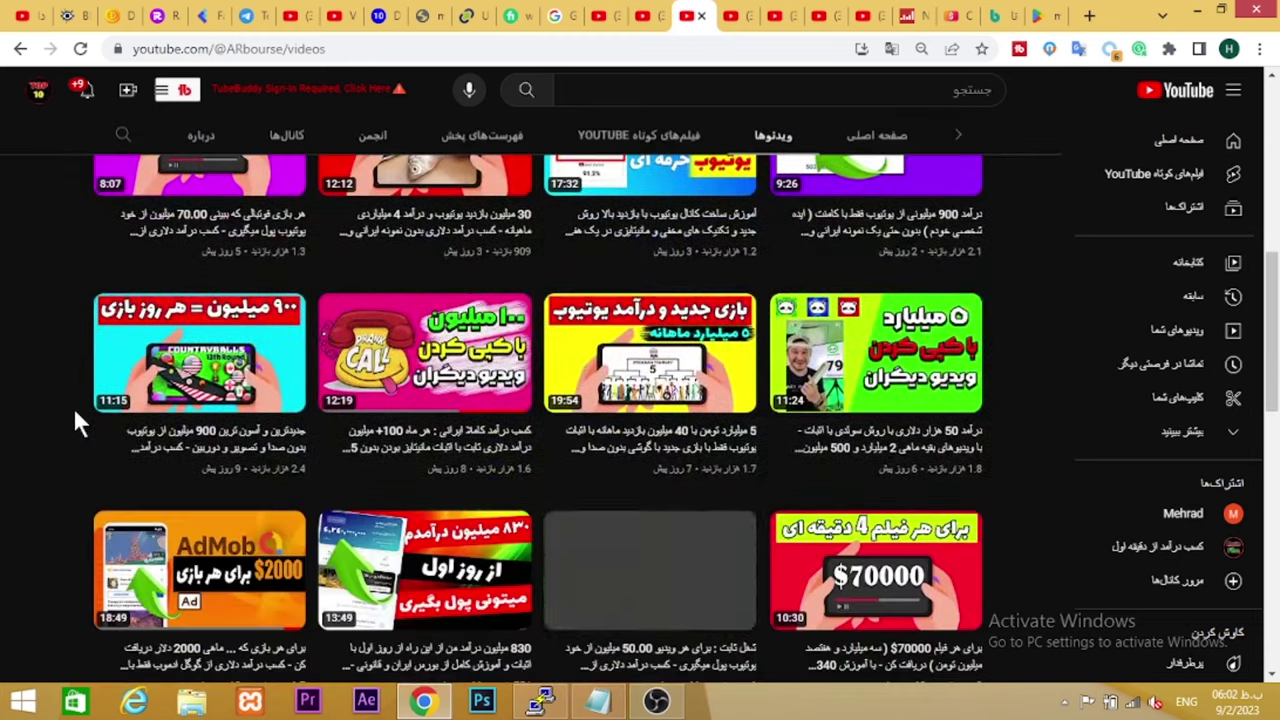
scroll(75, 415, down, 4)
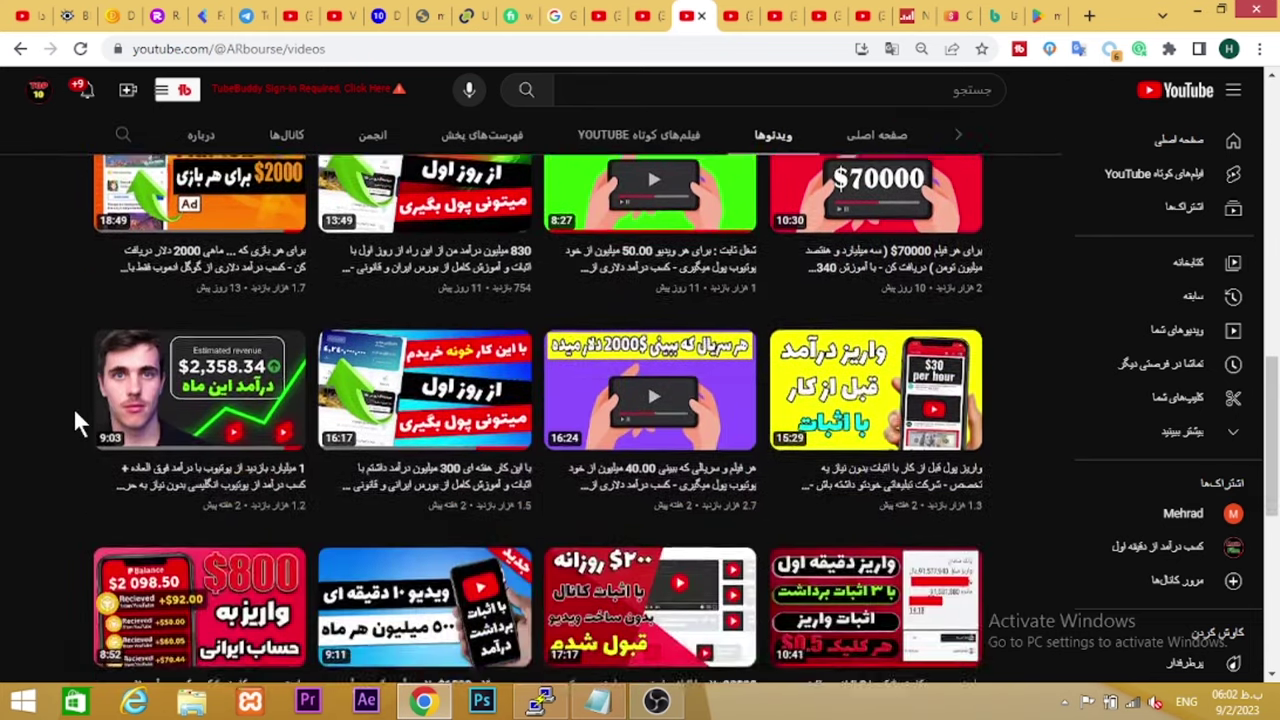
scroll(73, 407, down, 6)
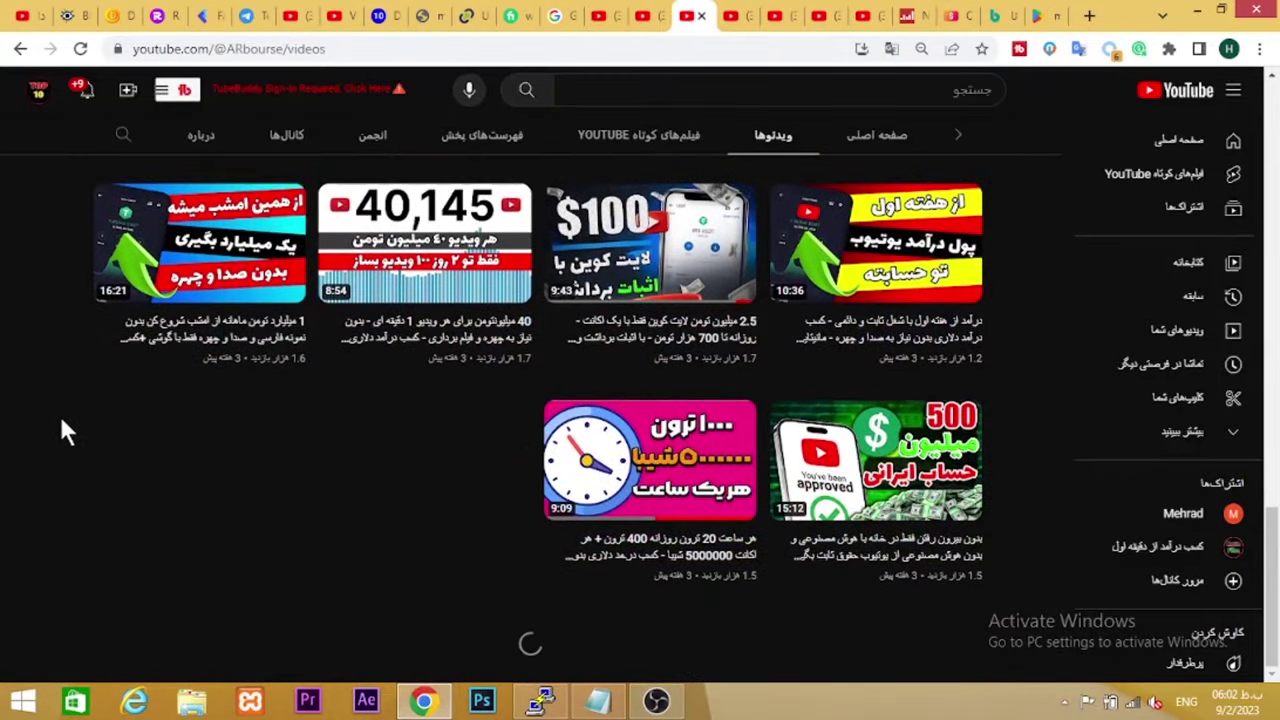
scroll(59, 413, up, 15)
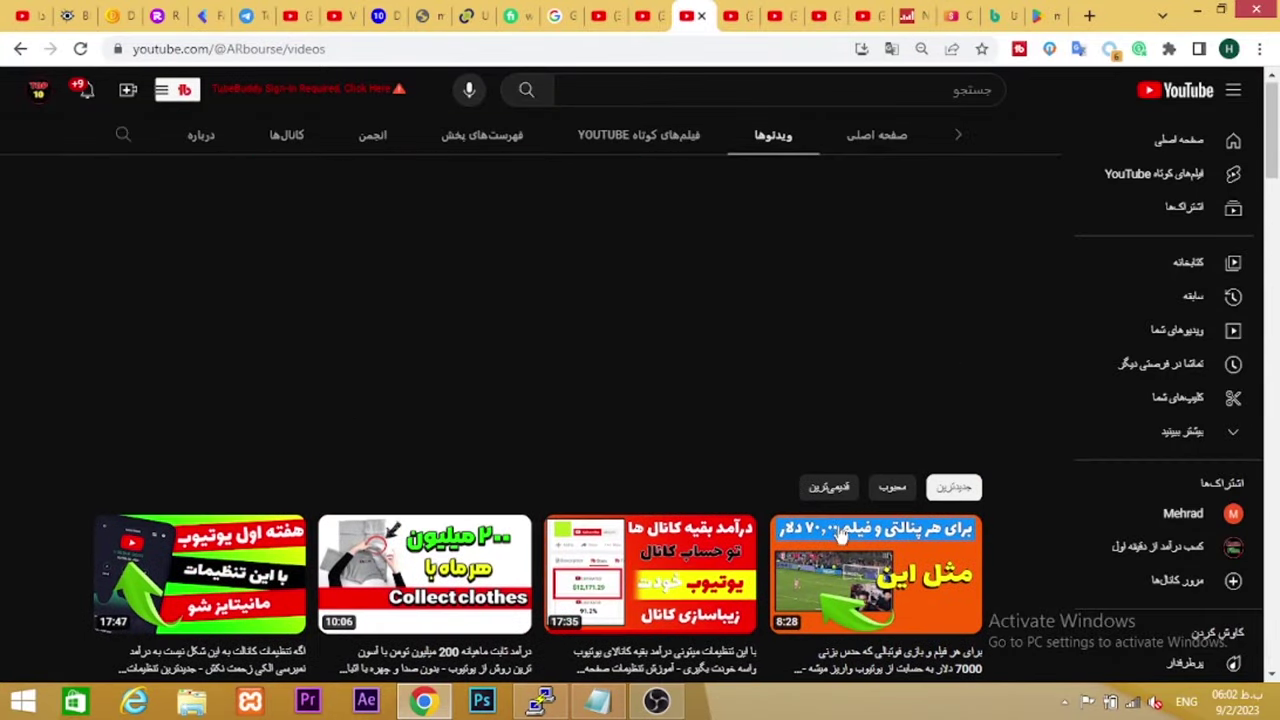
scroll(340, 458, down, 2)
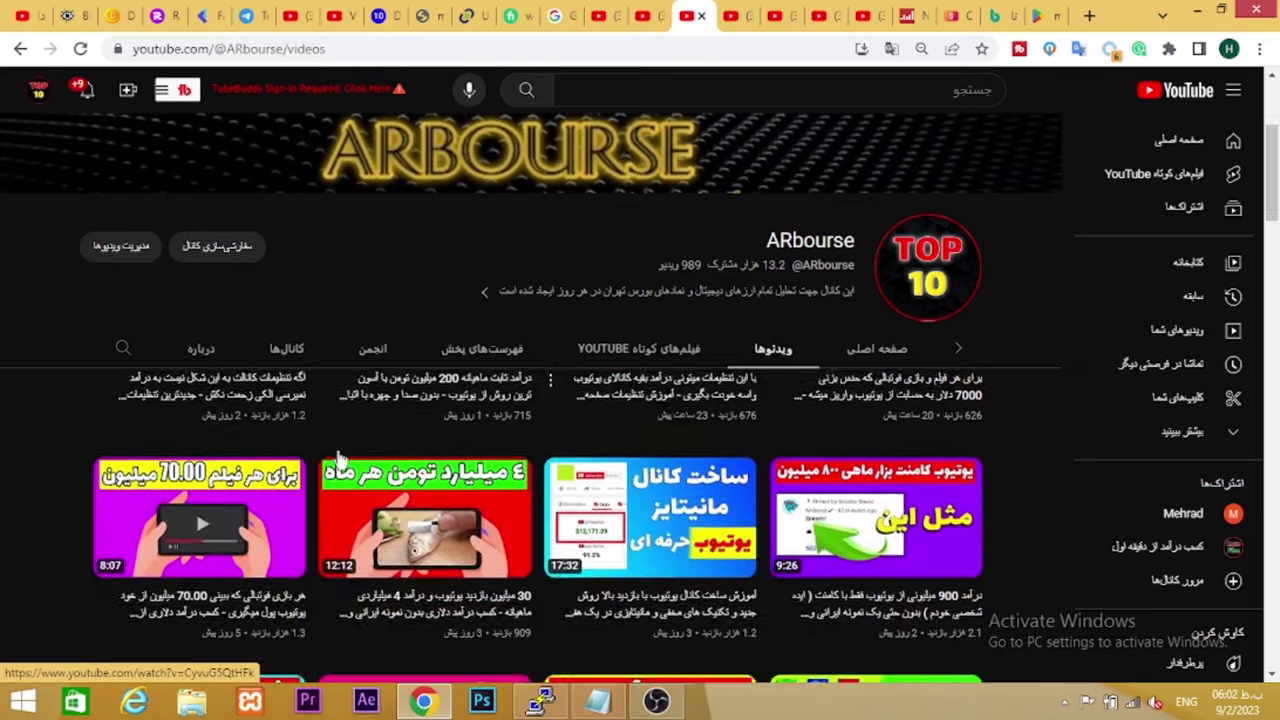
scroll(340, 458, down, 2)
scroll(70, 493, down, 1)
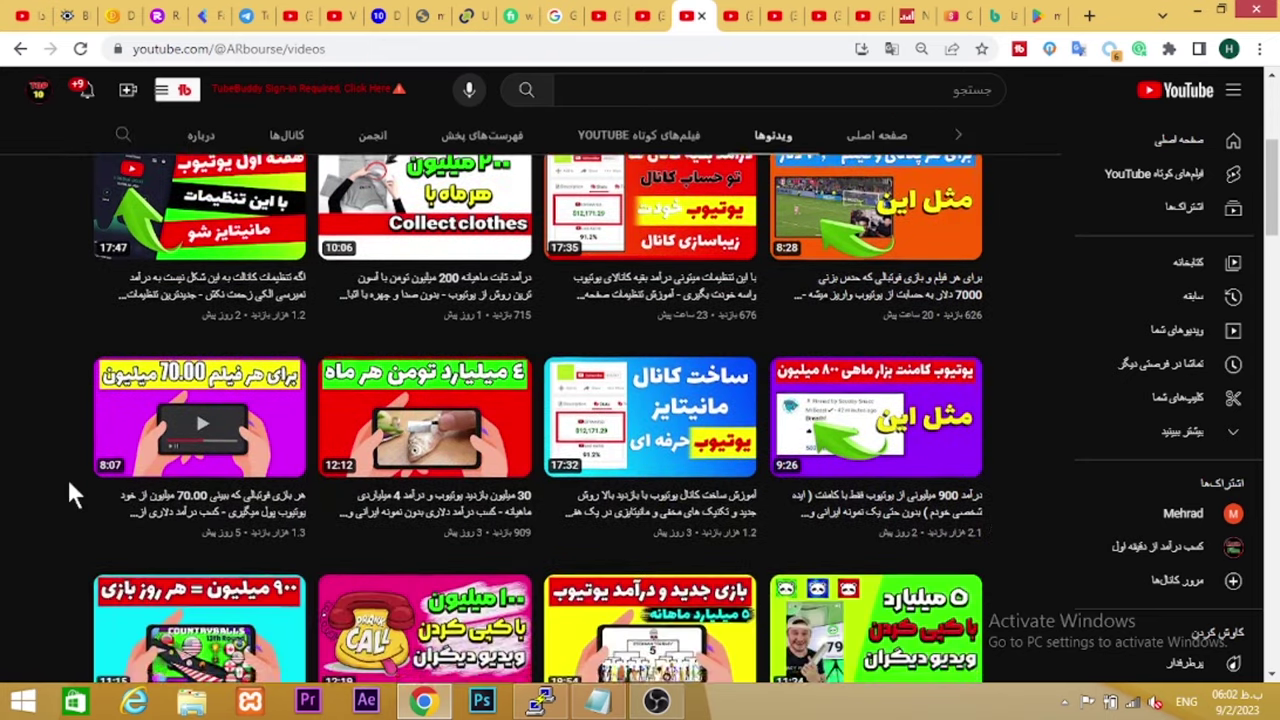
scroll(820, 580, down, 2)
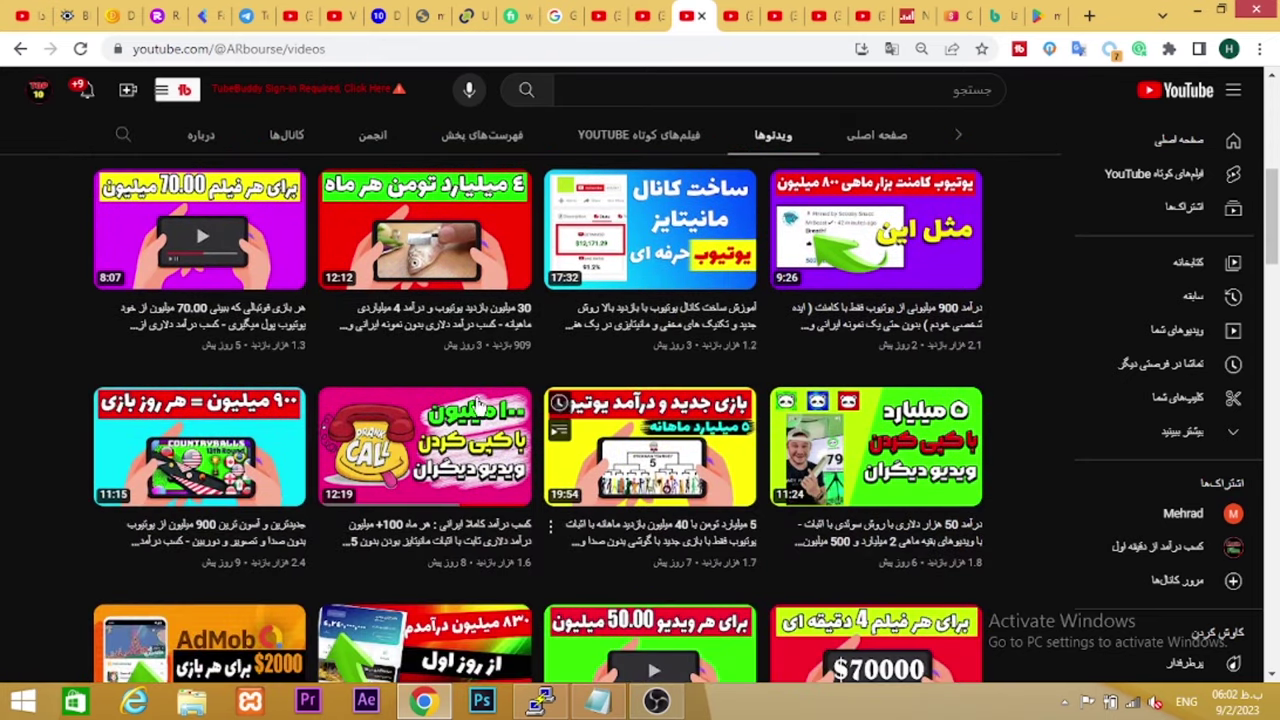
scroll(478, 404, up, 8)
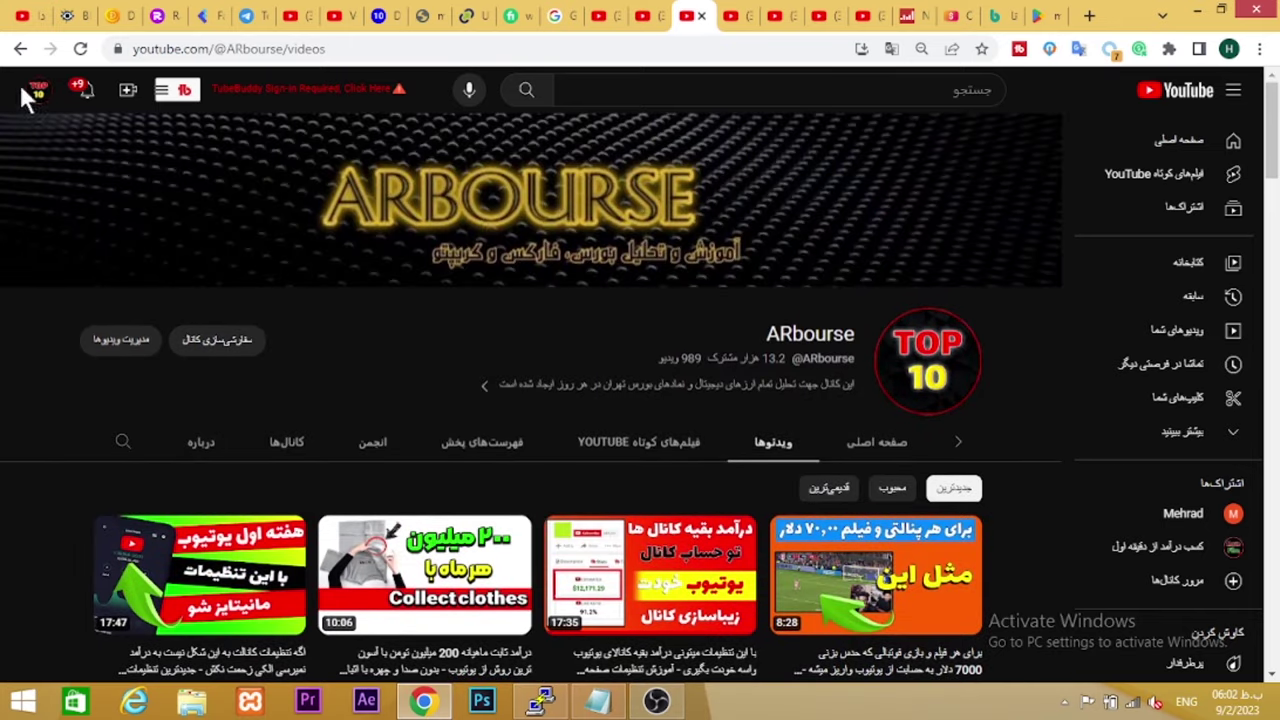
Switch to the car crash channel's YouTube Studio and upload the video file k73.mp4 from the Desktop
click(17, 18)
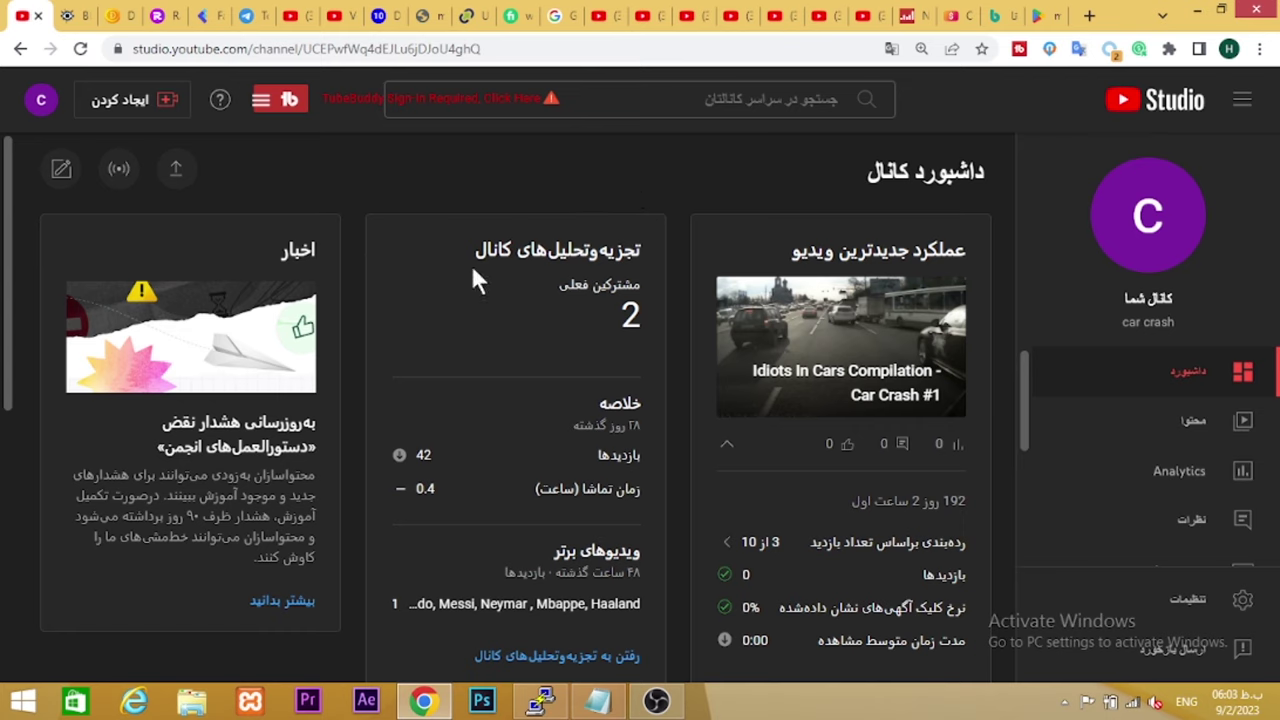
click(177, 172)
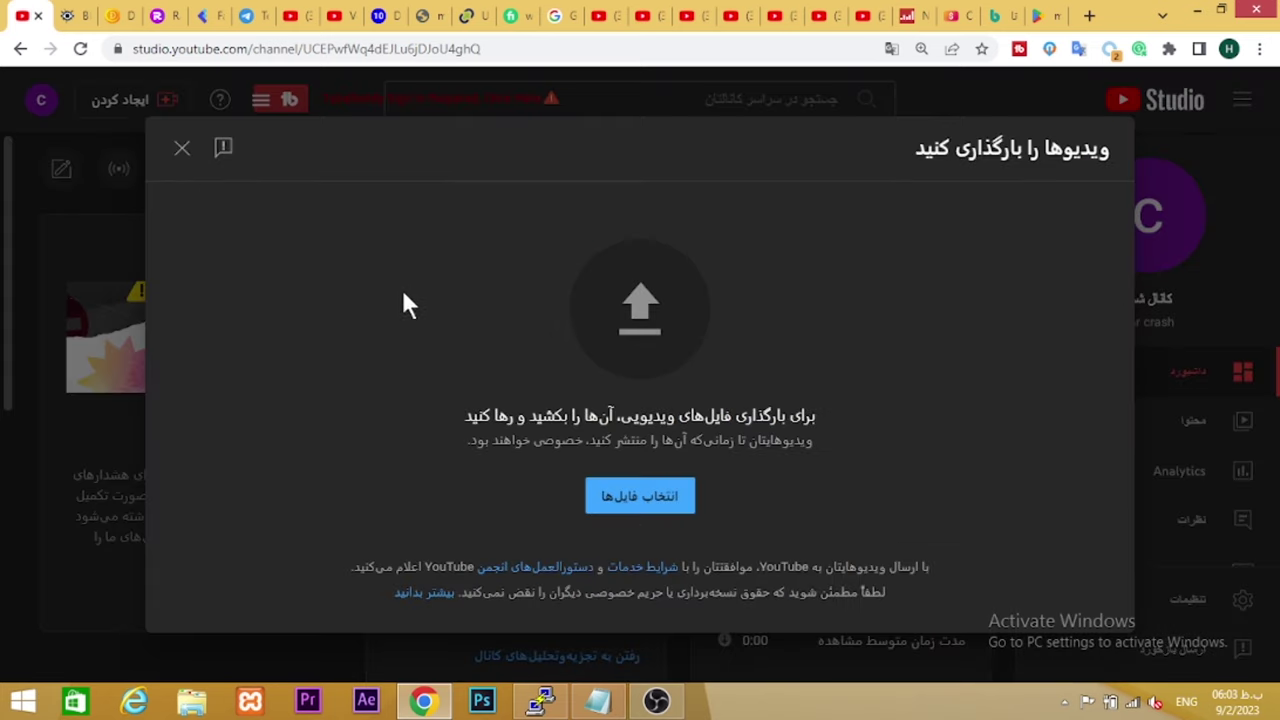
click(643, 497)
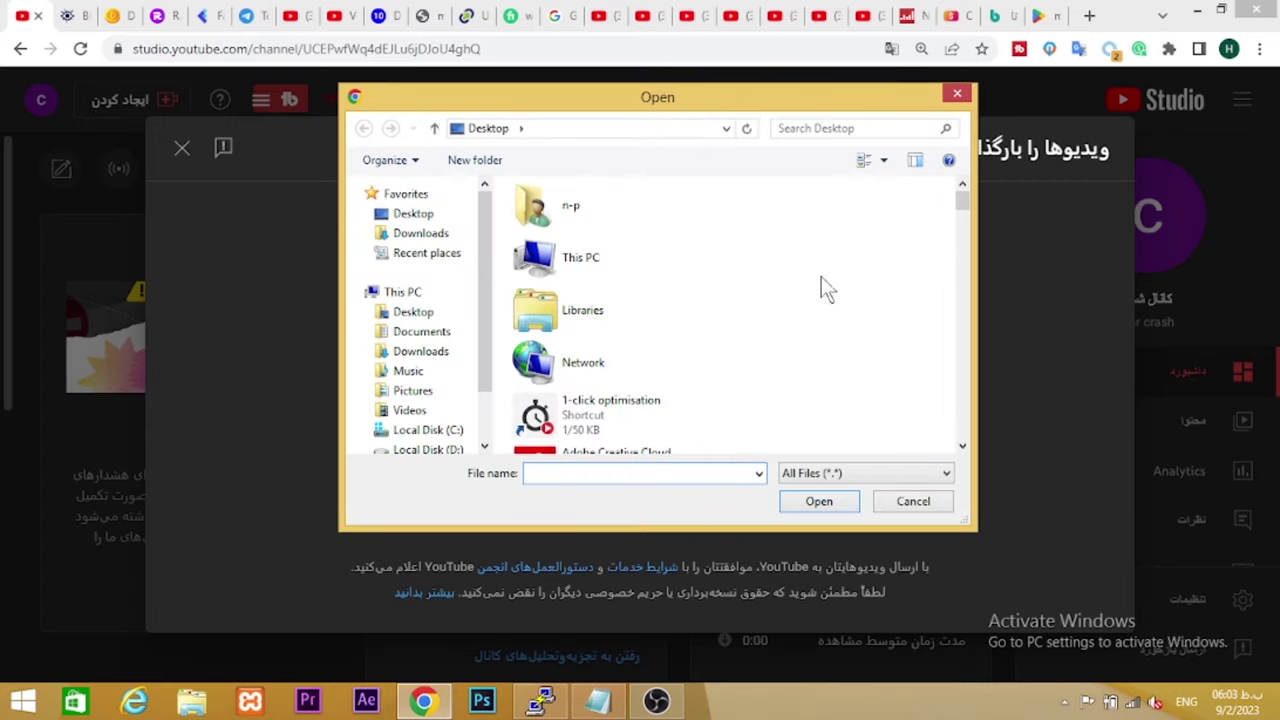
drag(963, 202, 922, 444)
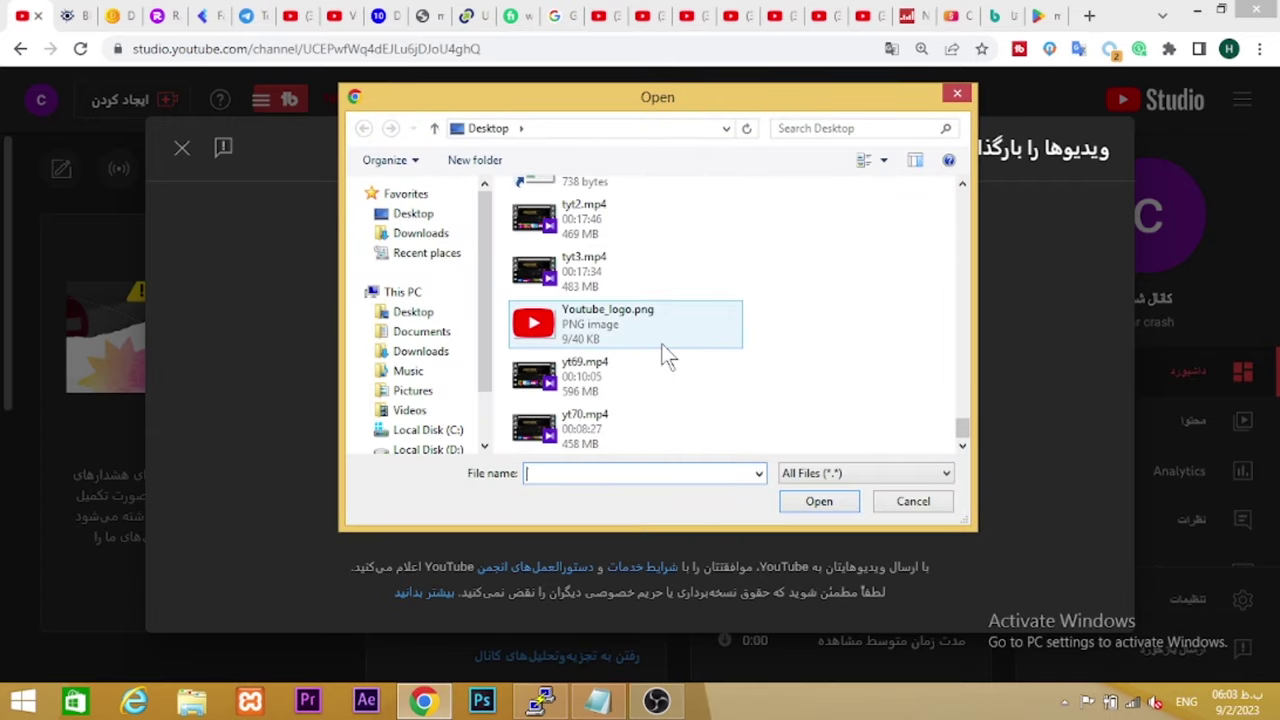
drag(957, 428, 972, 371)
click(643, 384)
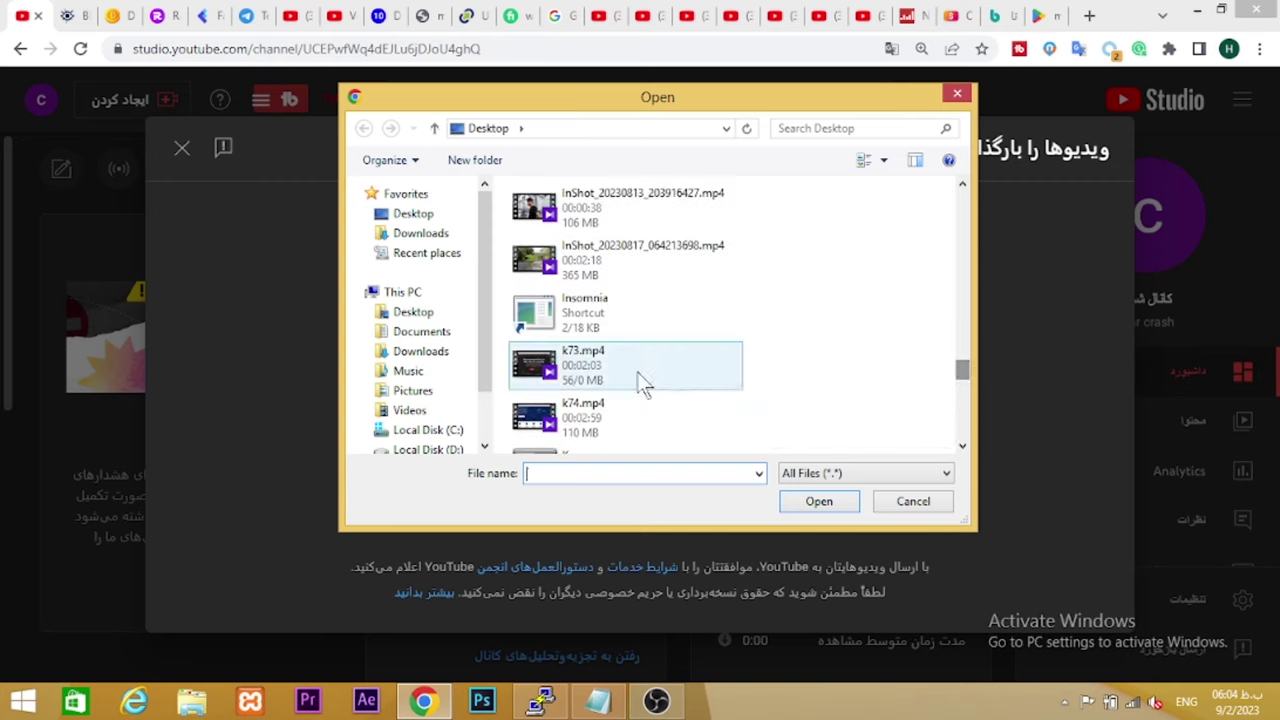
click(822, 501)
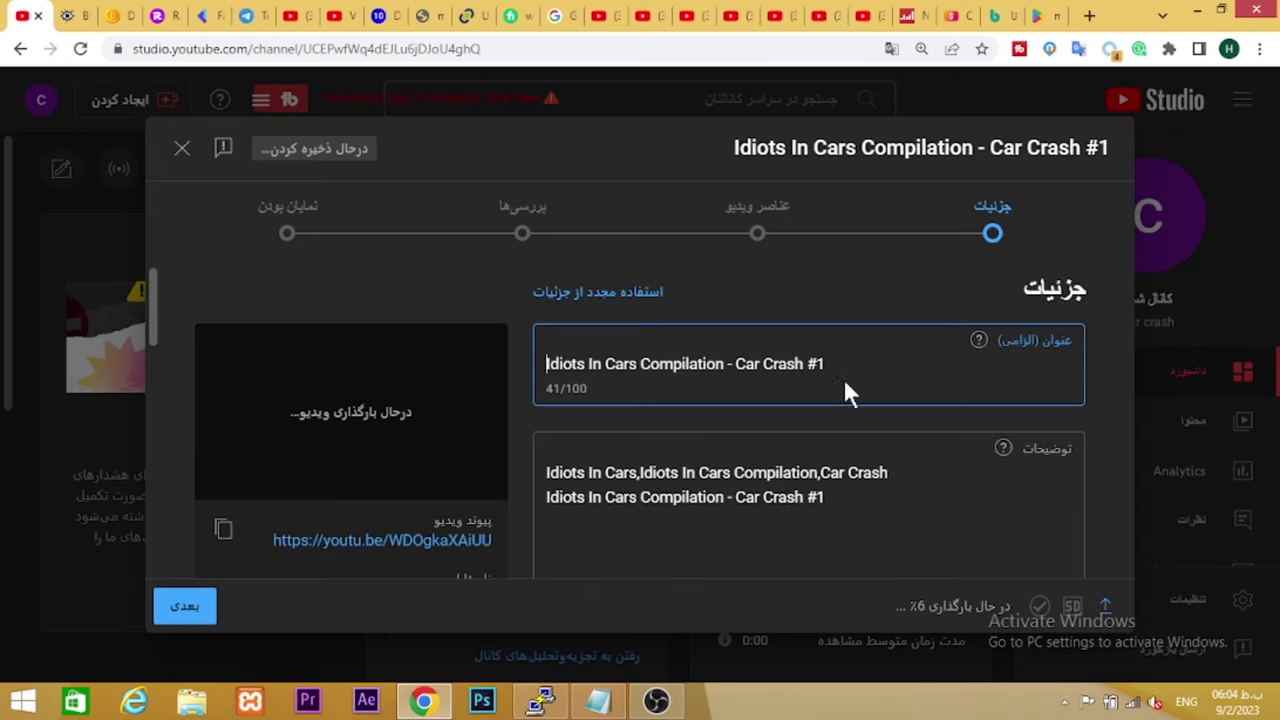
Examine the uploaded video's details: title, description, thumbnail, playlist, tags, language, and recording date and location
scroll(850, 400, down, 1)
scroll(836, 397, up, 1)
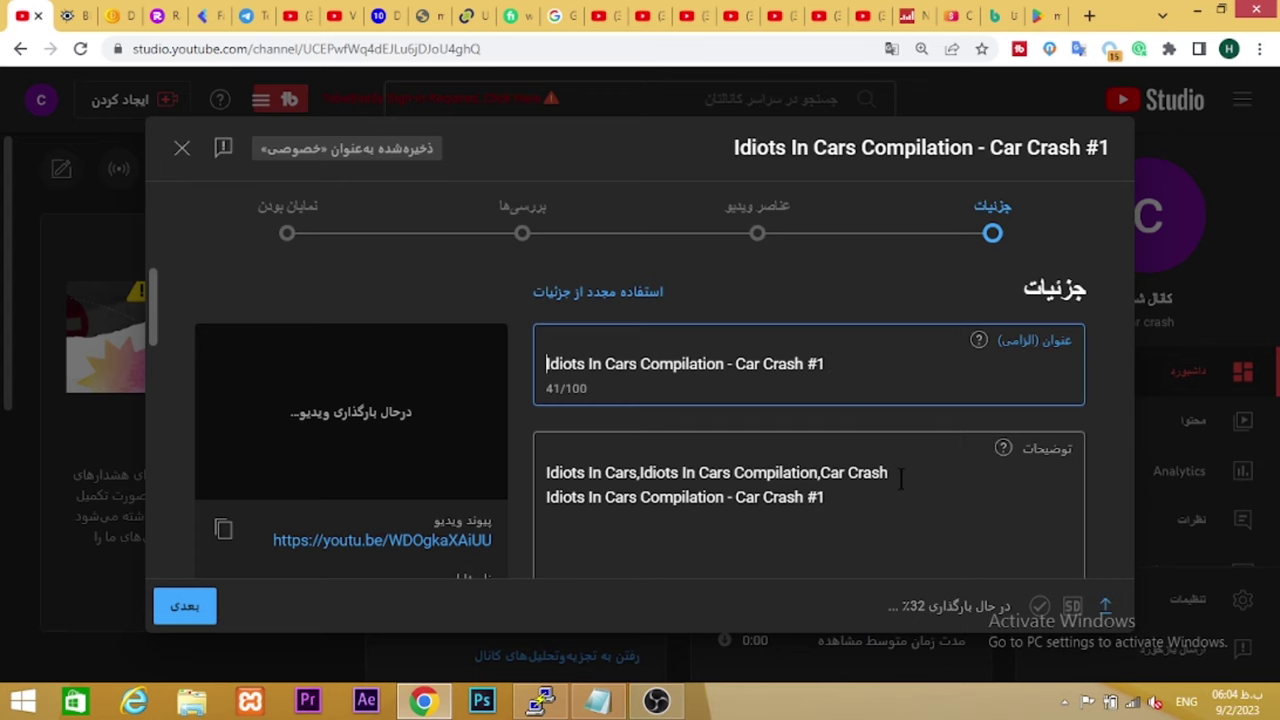
scroll(843, 490, down, 10)
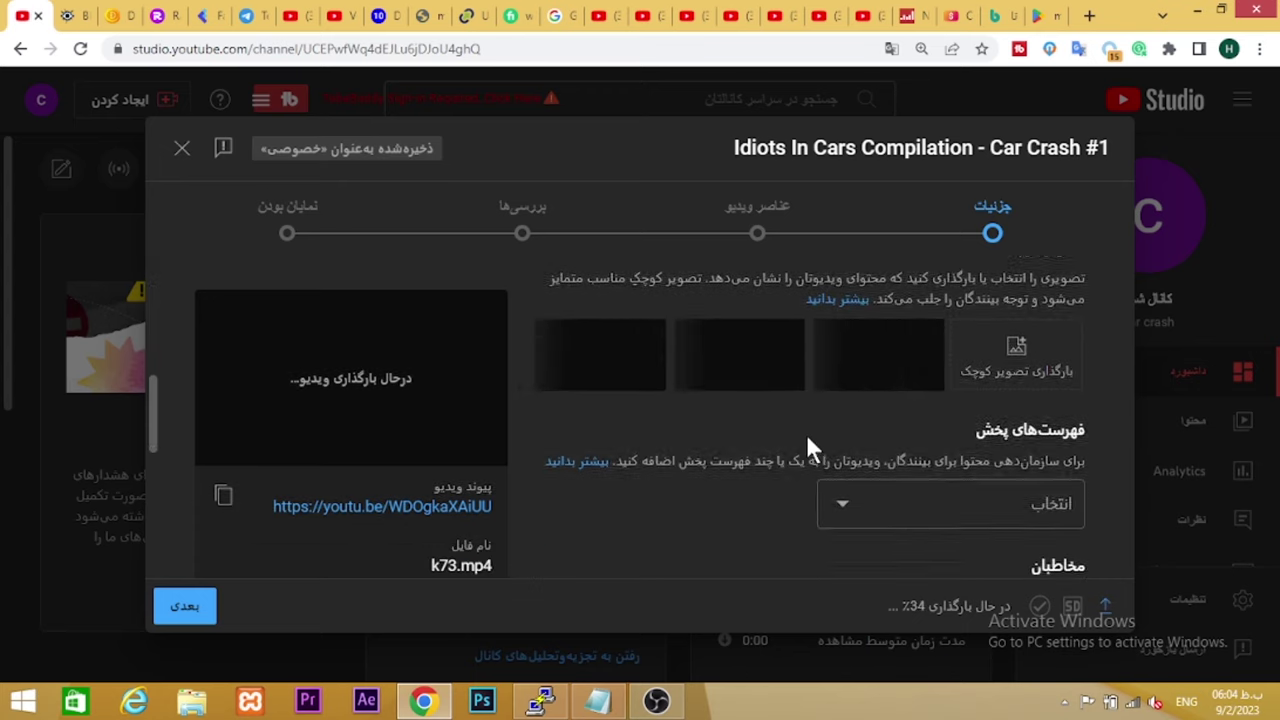
scroll(786, 411, down, 6)
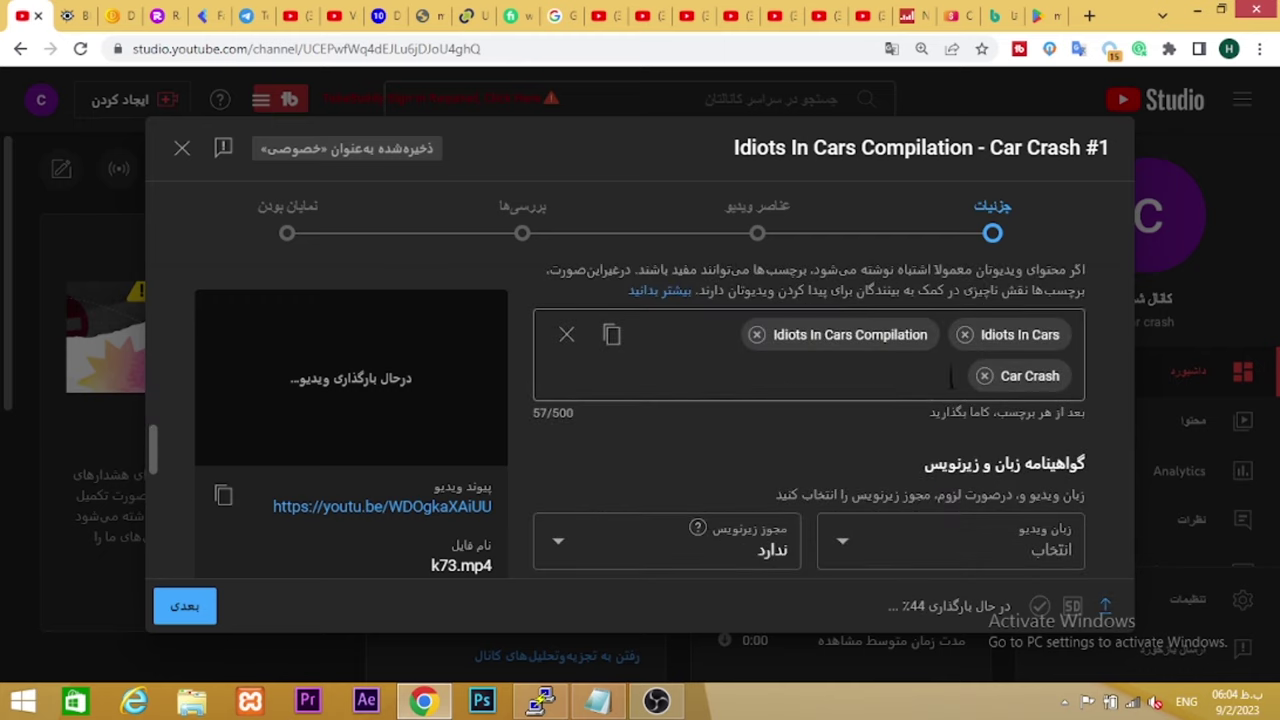
scroll(643, 424, up, 5)
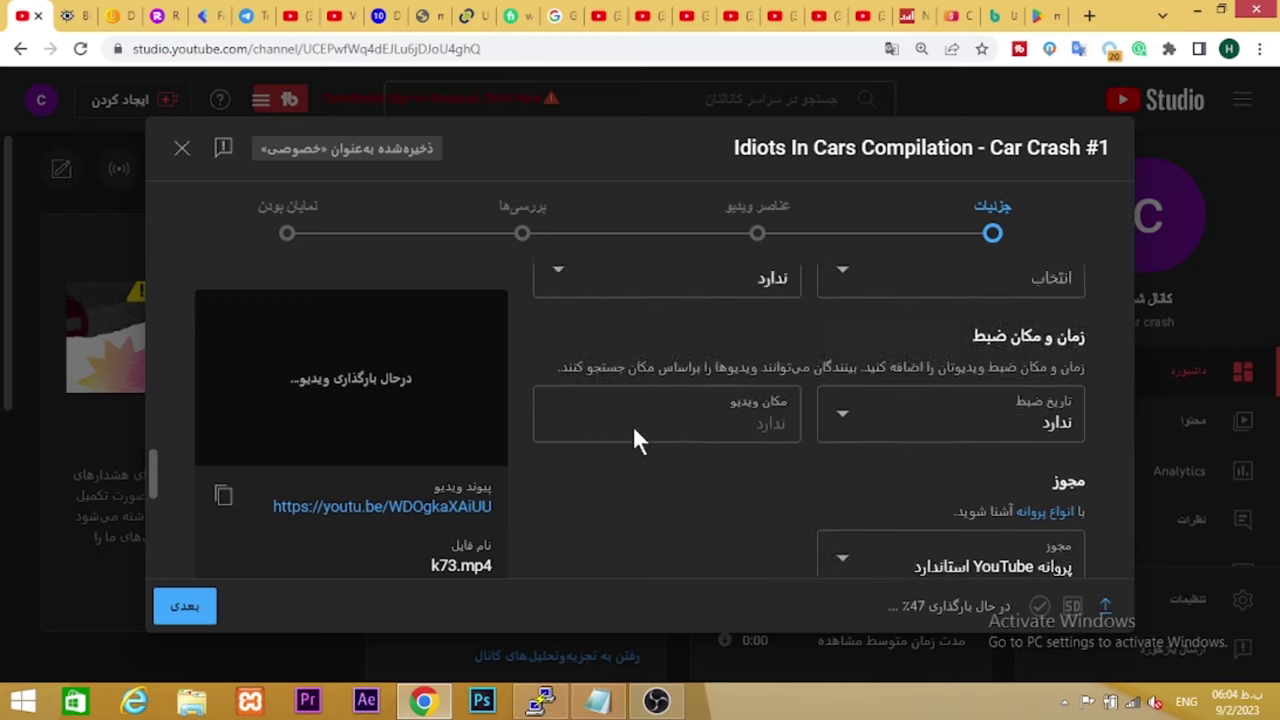
scroll(632, 440, up, 5)
triple_click(817, 392)
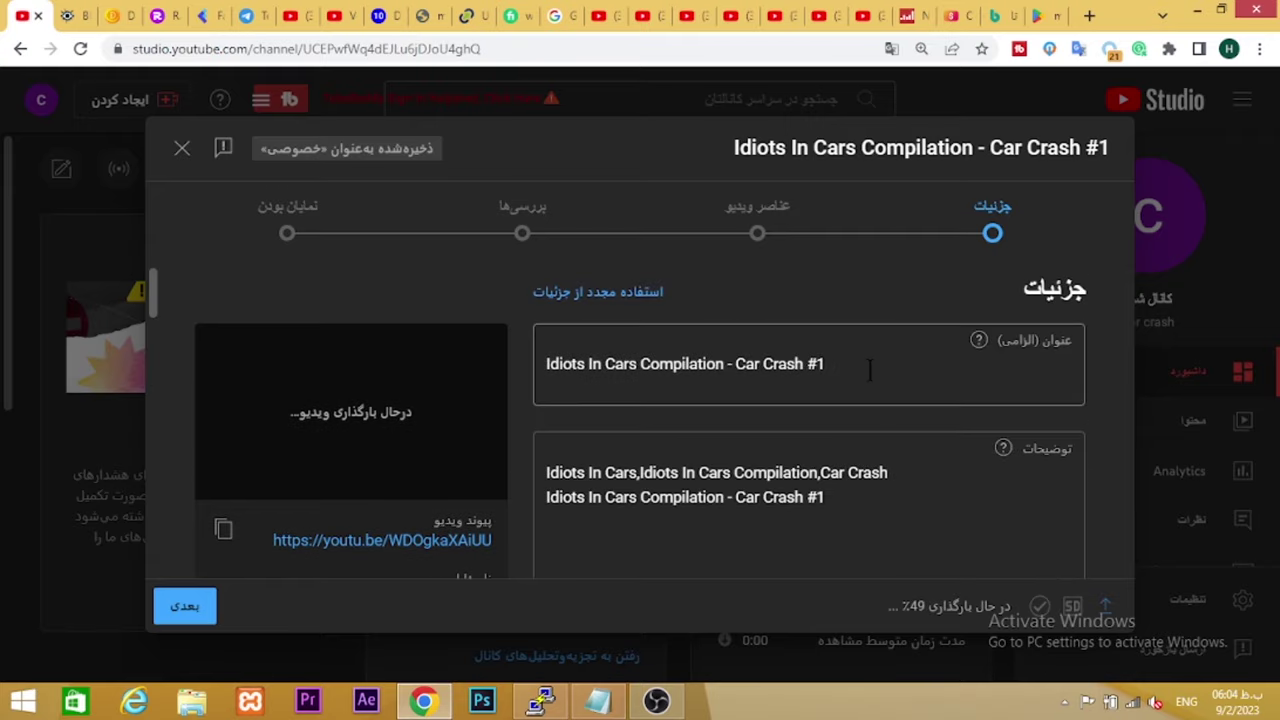
click(817, 385)
click(548, 365)
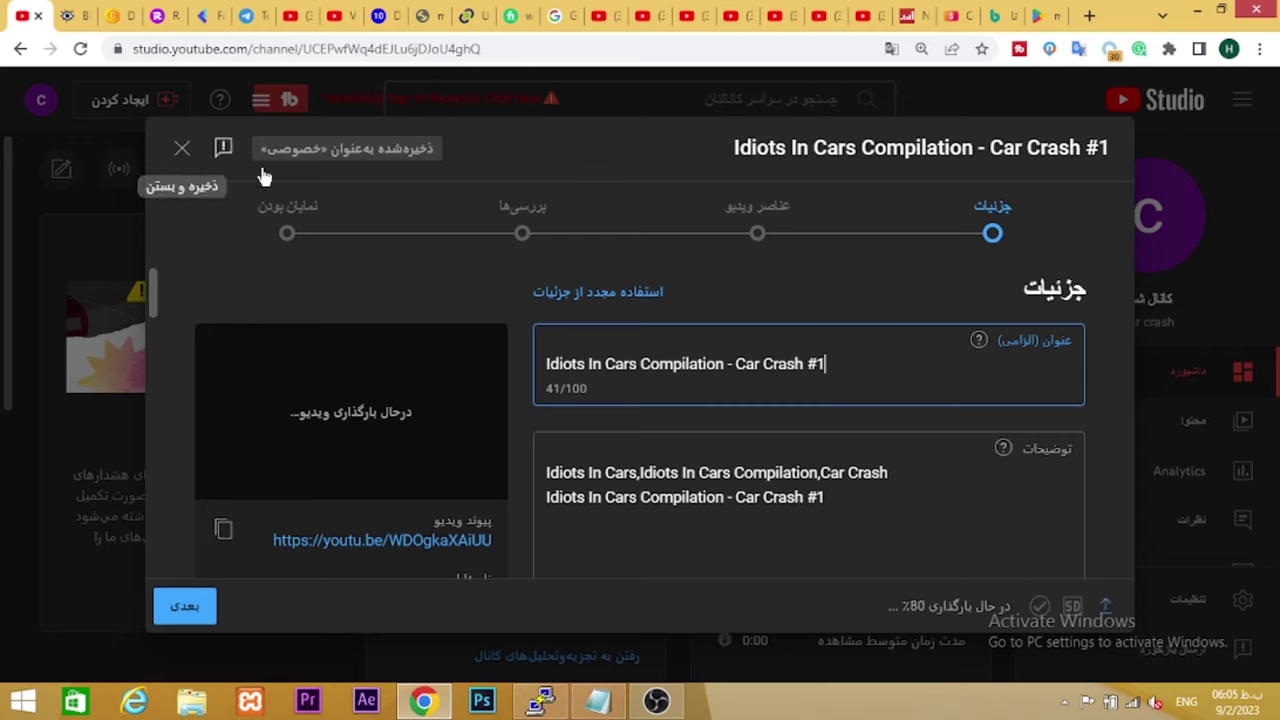
Save and close the upload as a draft, and open the channel's content list
click(182, 150)
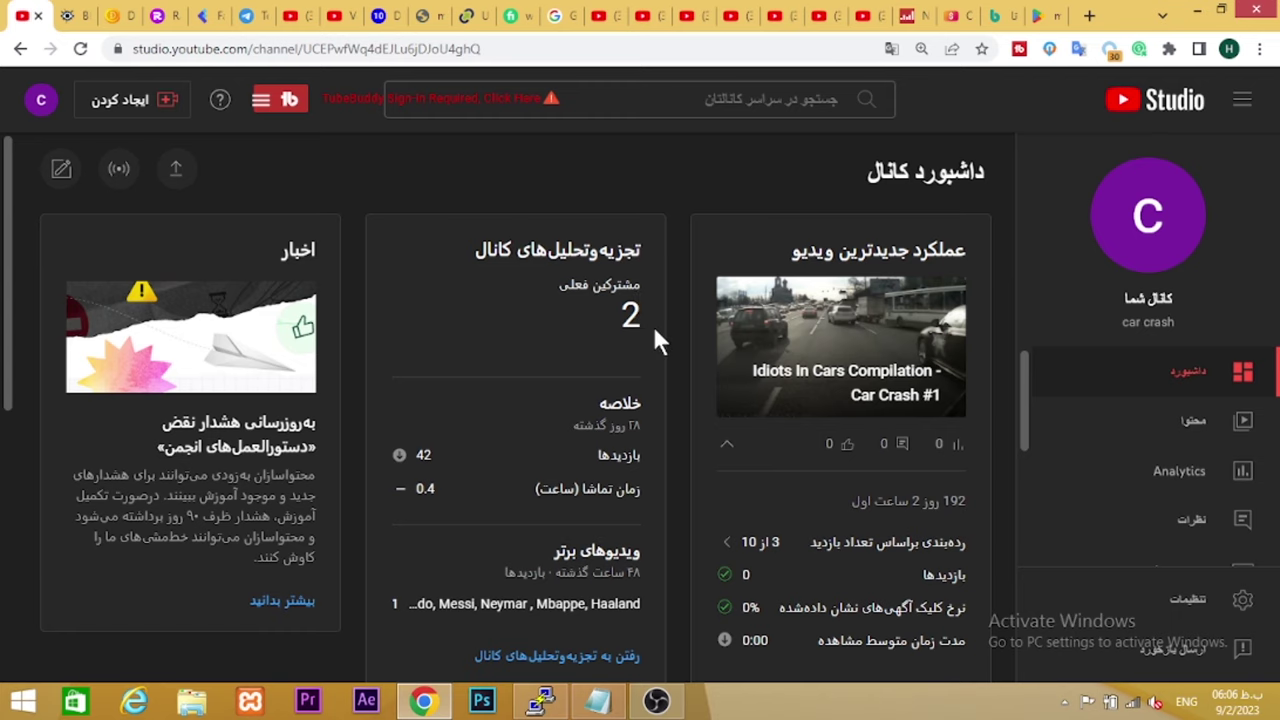
scroll(655, 335, down, 3)
mouse_move(725, 293)
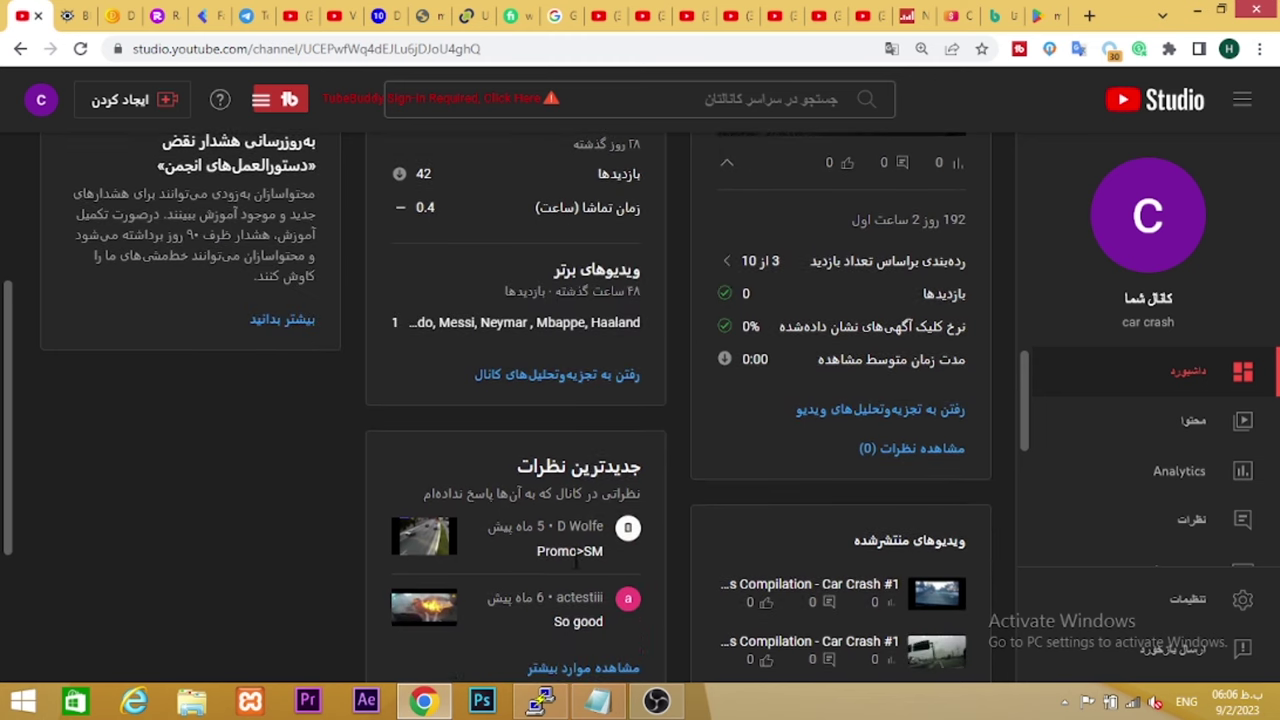
scroll(680, 370, up, 1)
click(1192, 420)
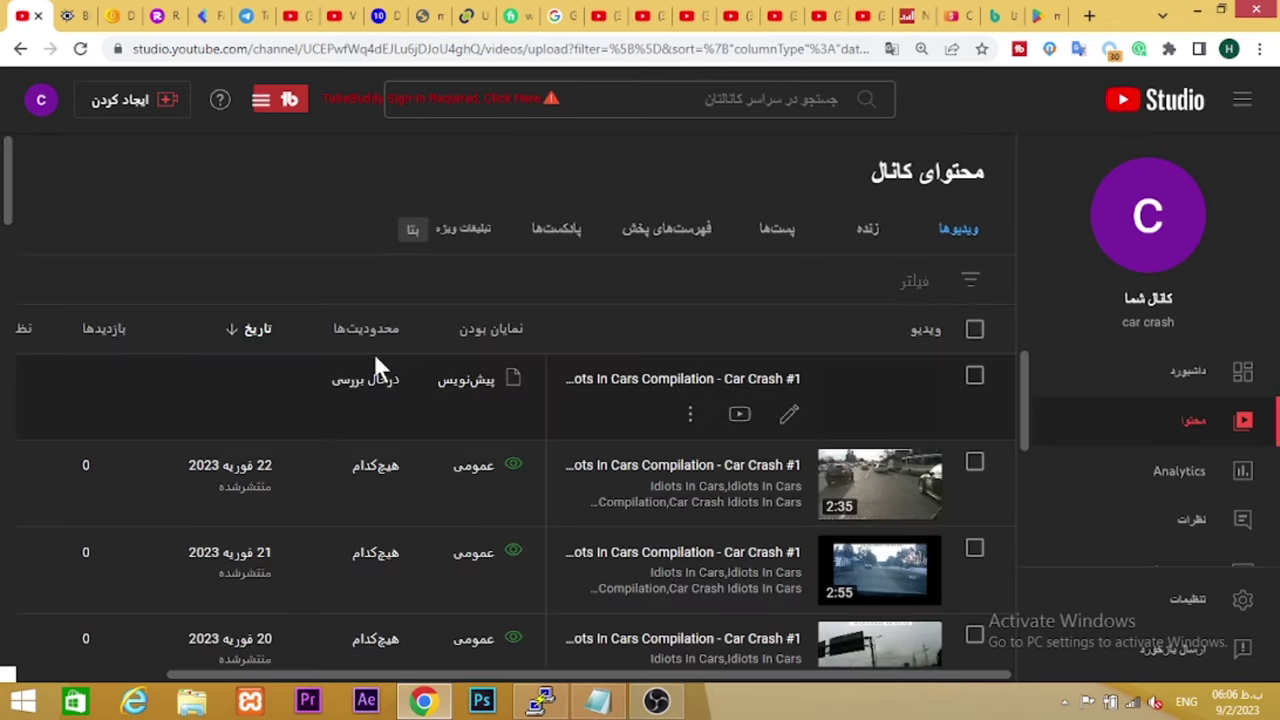
Examine the channel's uploaded videos and Shorts, comparing their titles, visibility, publication dates and view counts
scroll(401, 392, down, 8)
scroll(695, 470, down, 5)
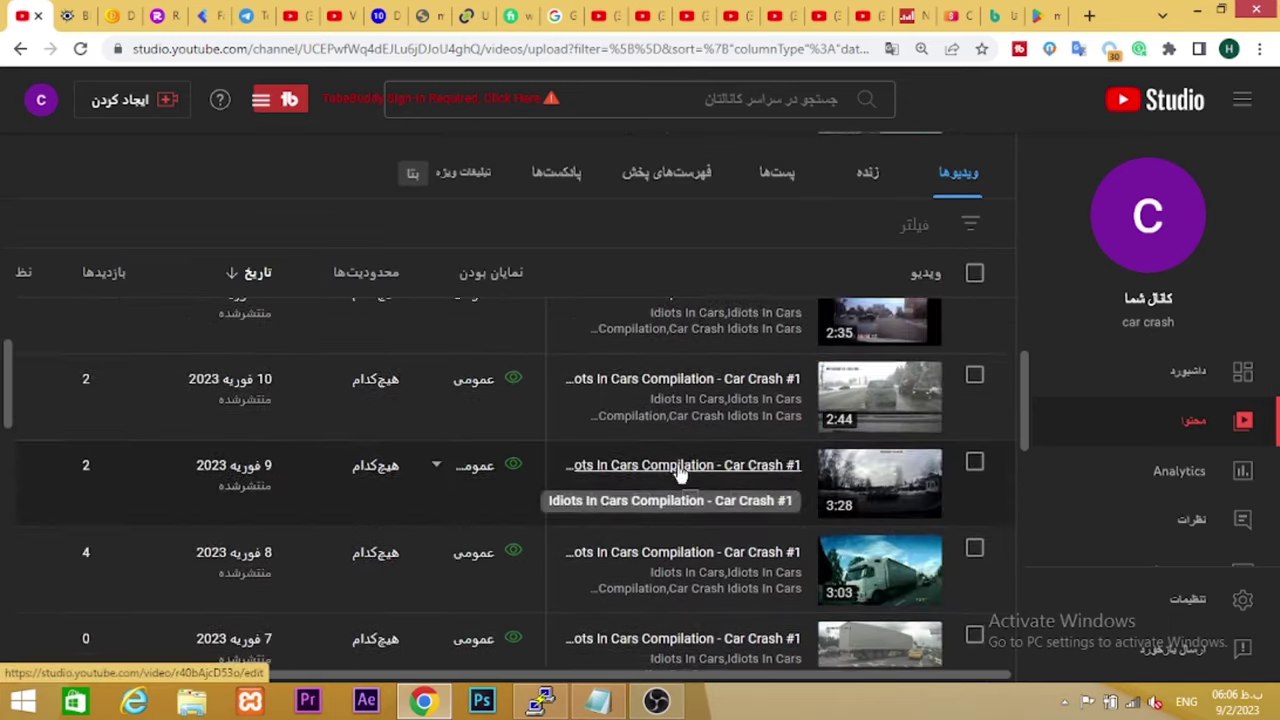
scroll(110, 480, up, 2)
scroll(790, 440, down, 1)
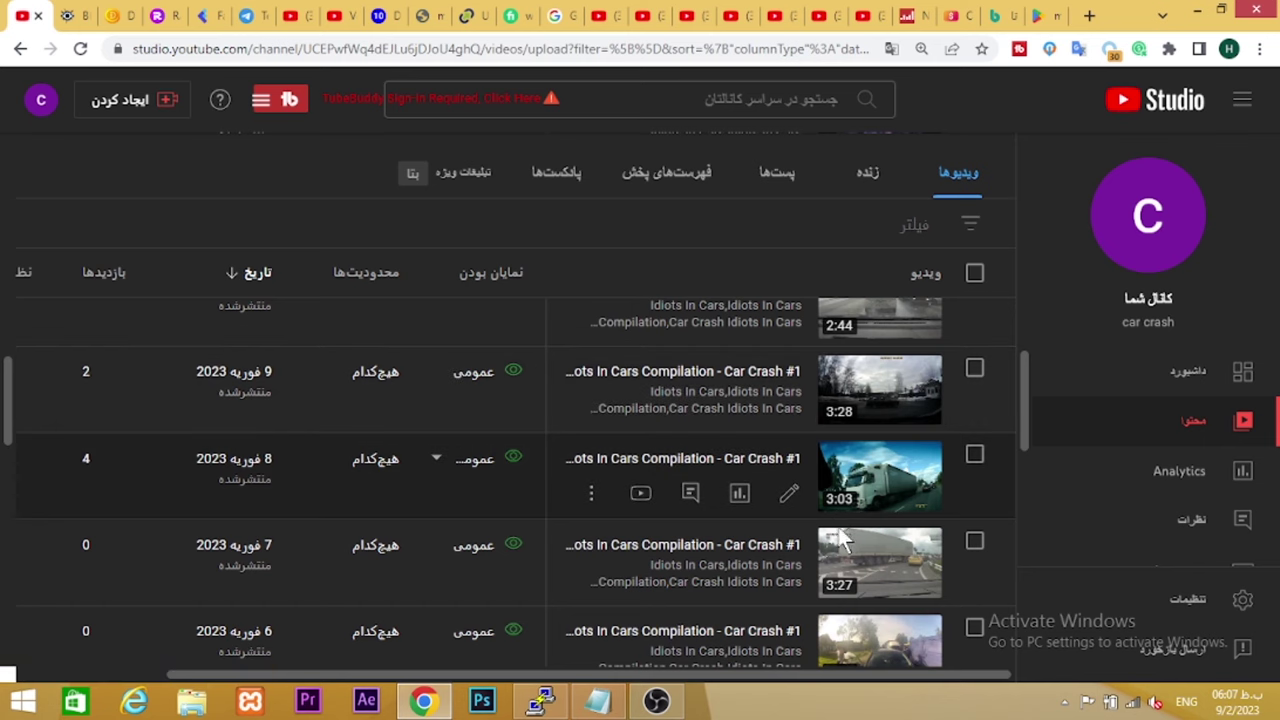
scroll(830, 512, down, 2)
scroll(720, 410, down, 1)
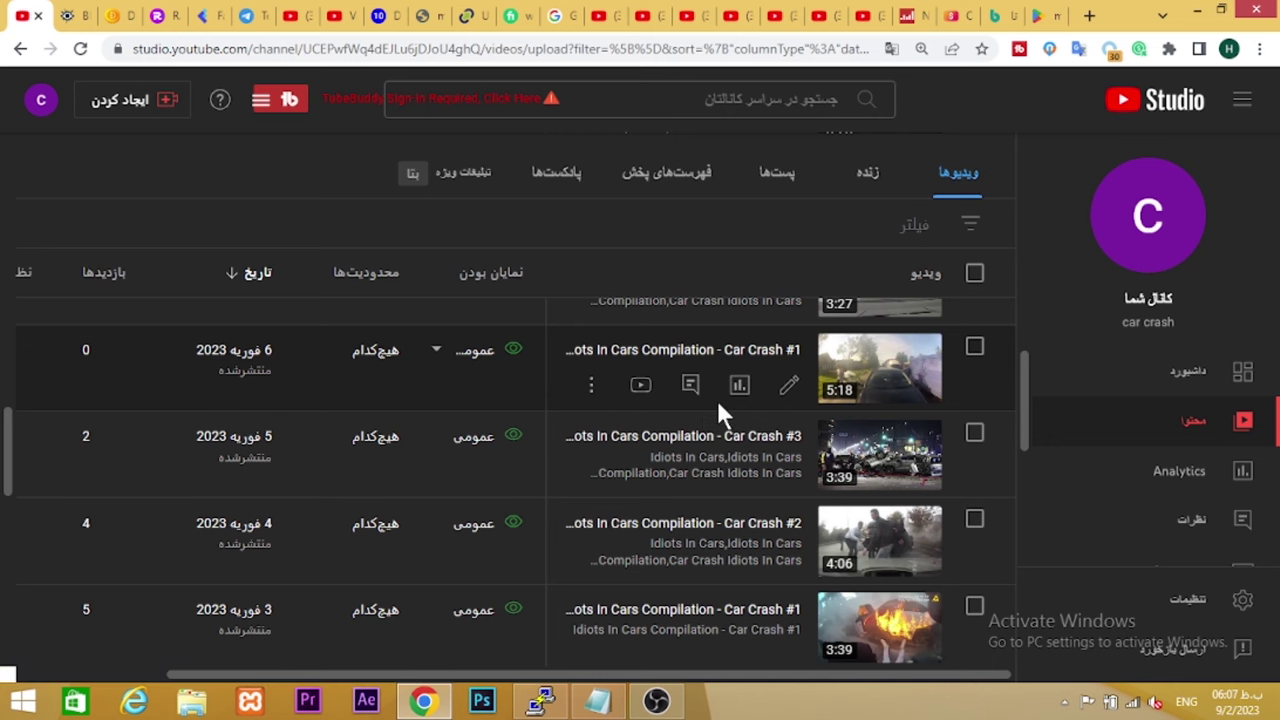
scroll(719, 408, down, 1)
scroll(717, 404, down, 1)
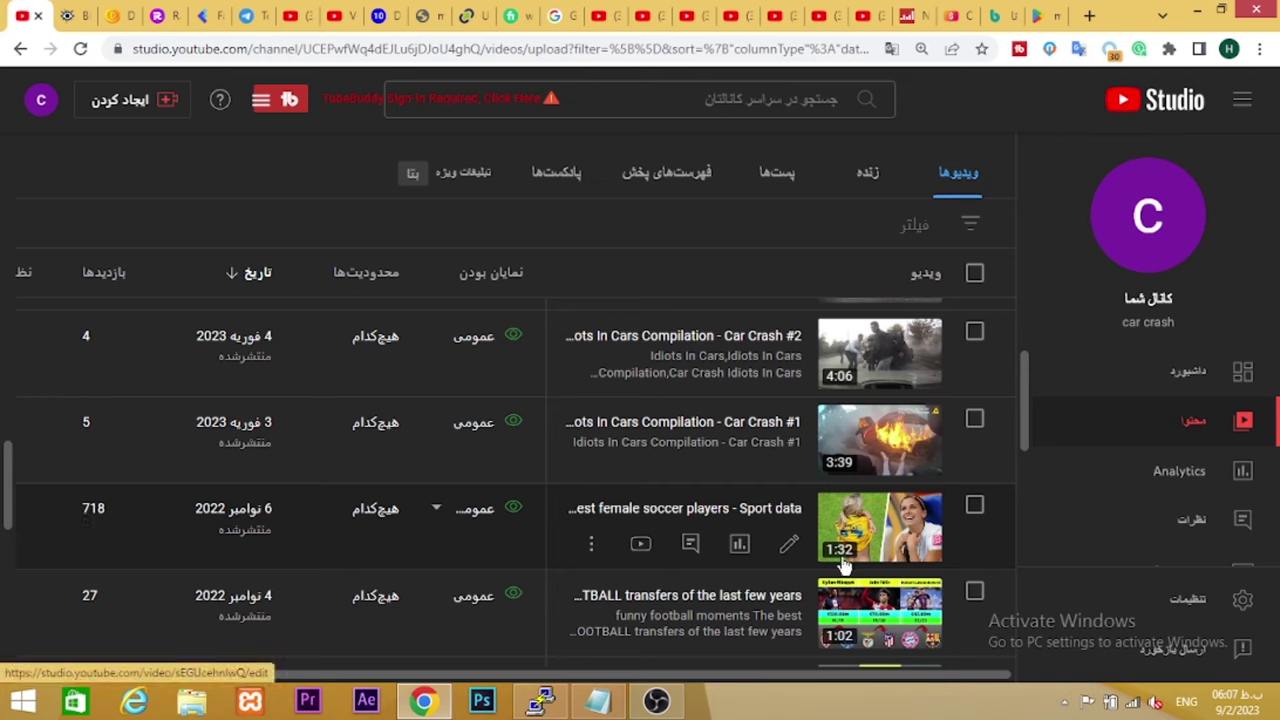
scroll(840, 540, down, 2)
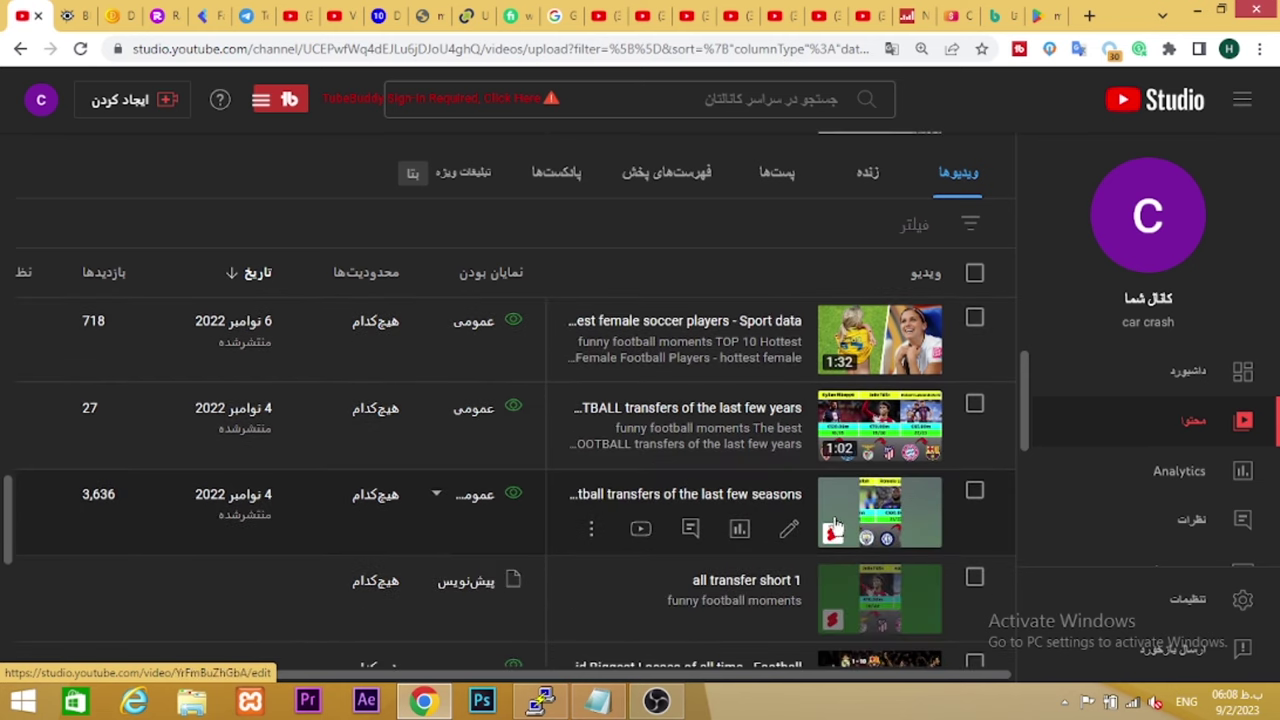
scroll(840, 527, down, 1)
scroll(840, 527, down, 2)
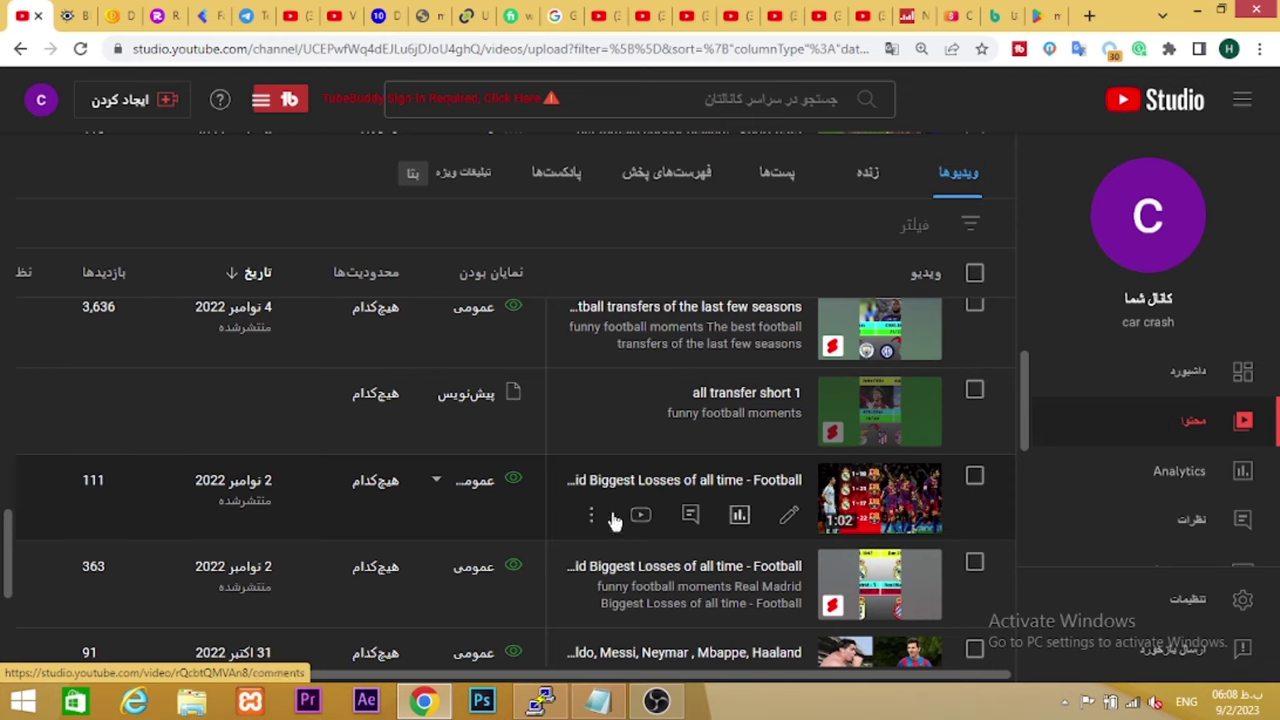
scroll(98, 500, down, 1)
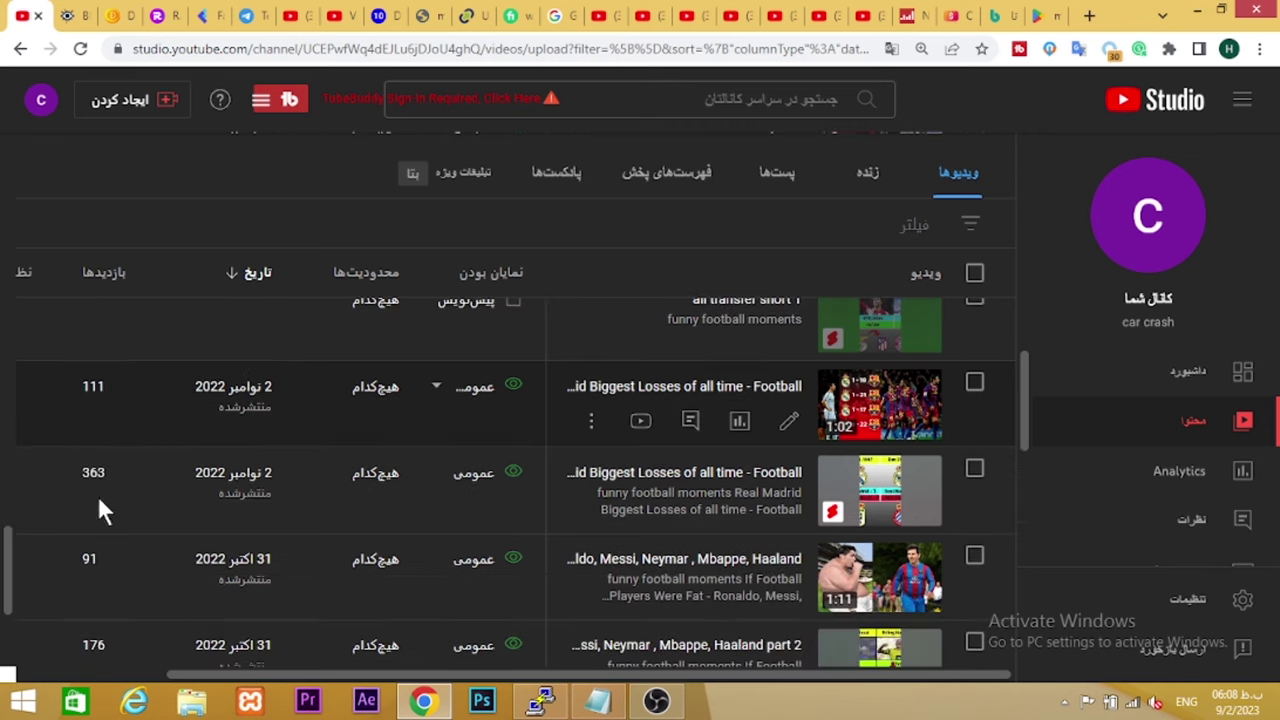
scroll(602, 508, down, 3)
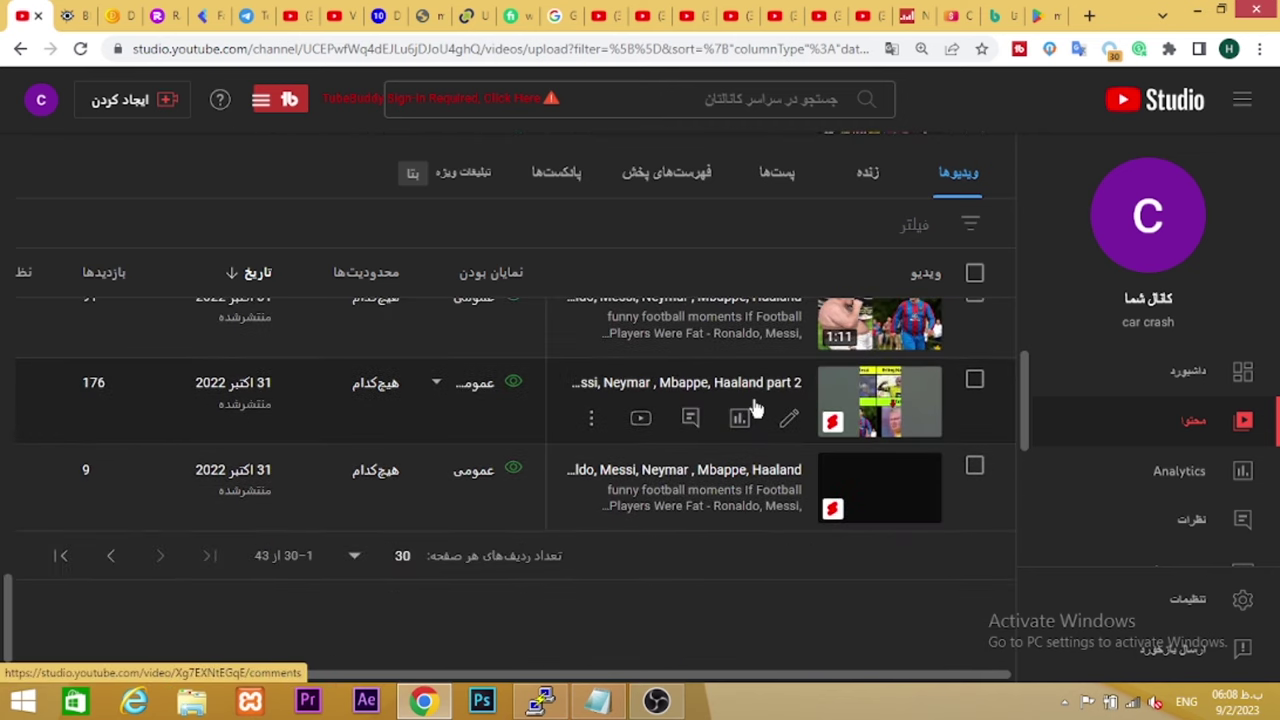
scroll(704, 408, up, 2)
scroll(607, 455, up, 3)
scroll(860, 500, up, 2)
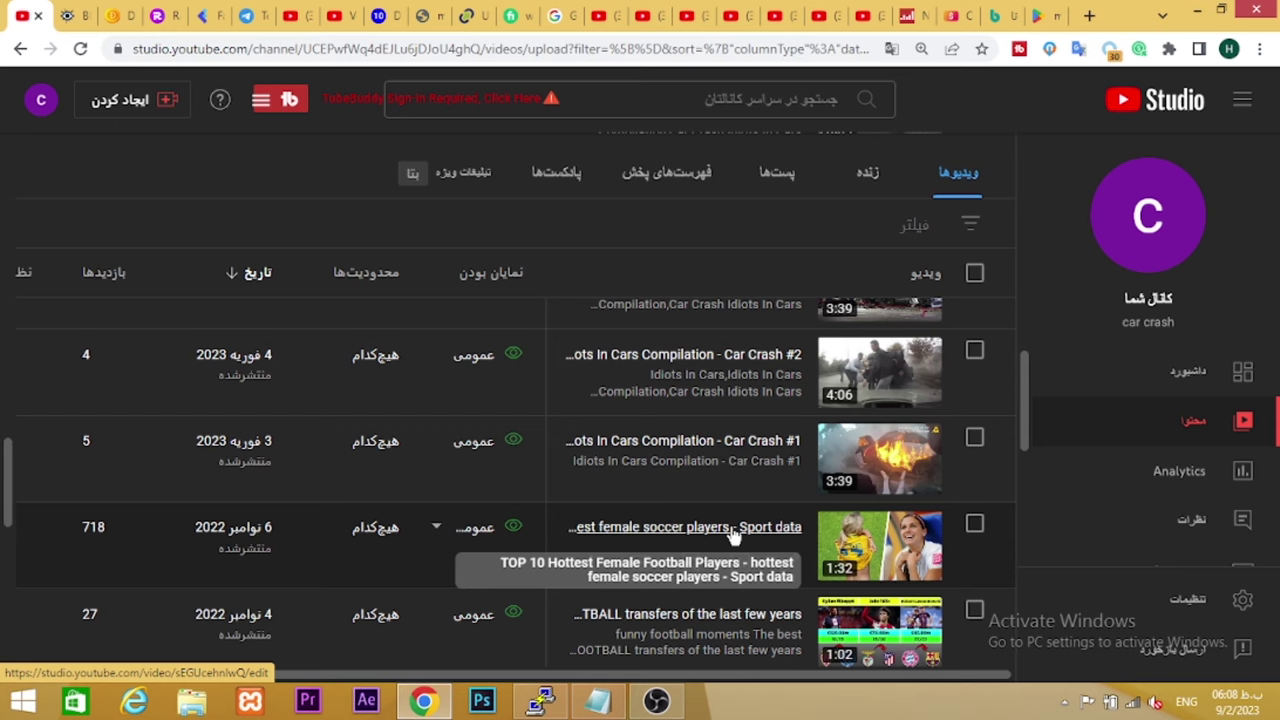
Open the details of the draft "Idiots In Cars Compilation - Car Crash #1" from the content list
scroll(737, 526, up, 5)
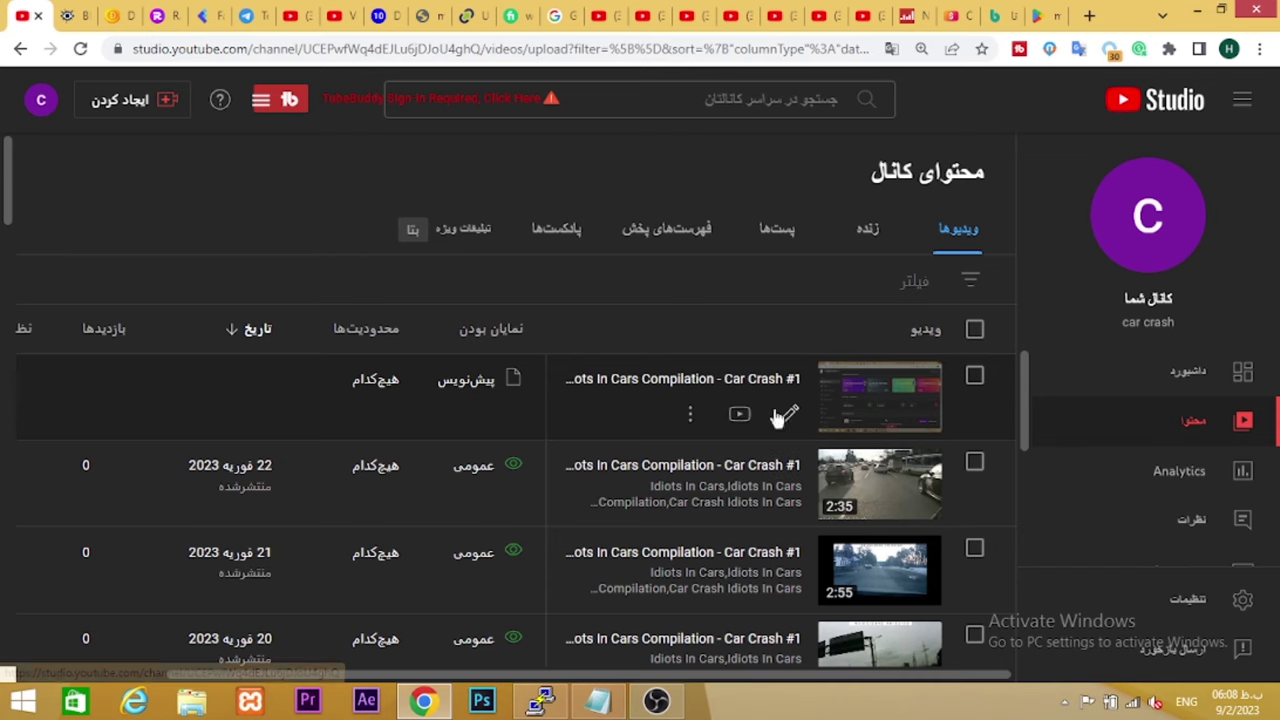
click(789, 414)
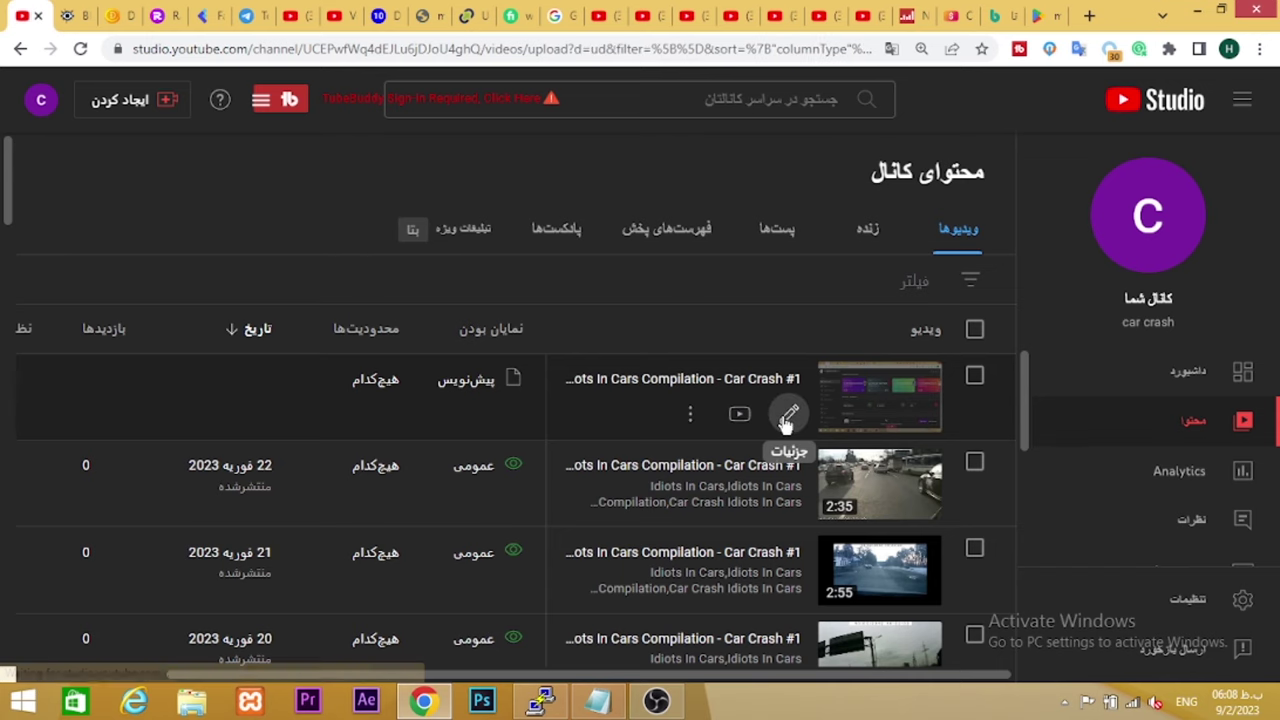
scroll(540, 310, down, 1)
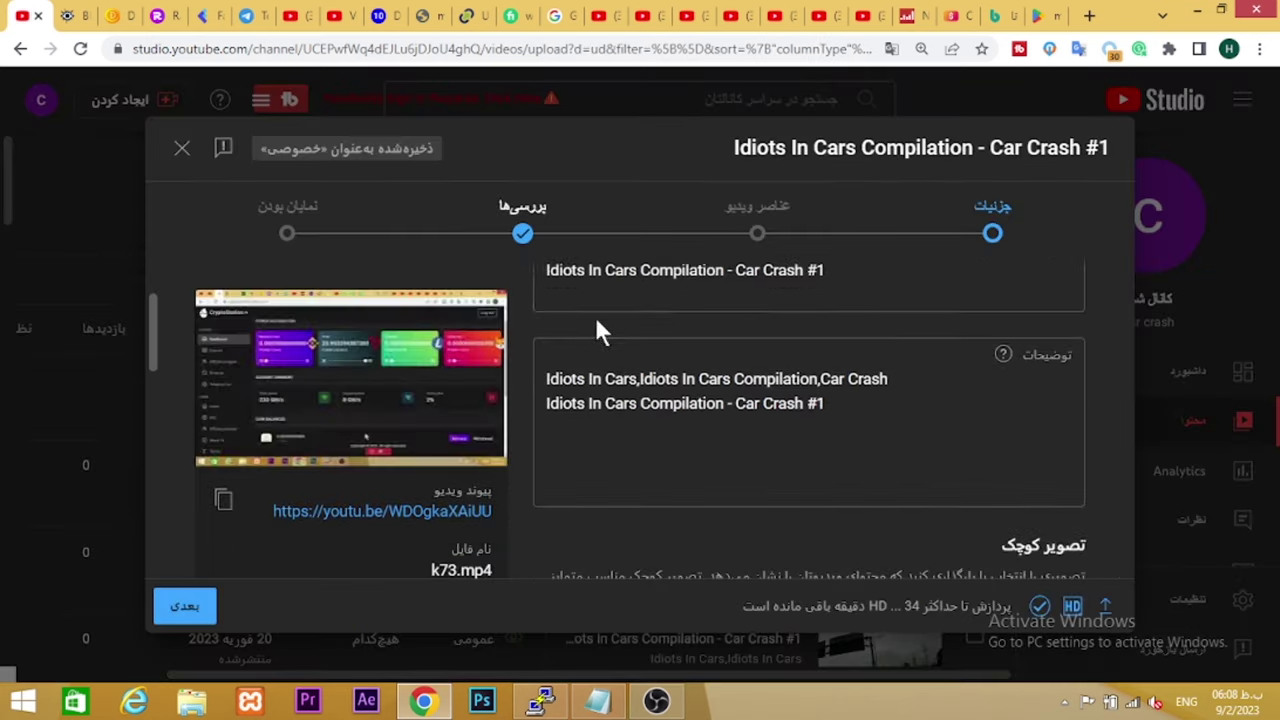
Examine the draft's title and description in its details, including the hashtag suggestions for the title
scroll(766, 304, up, 1)
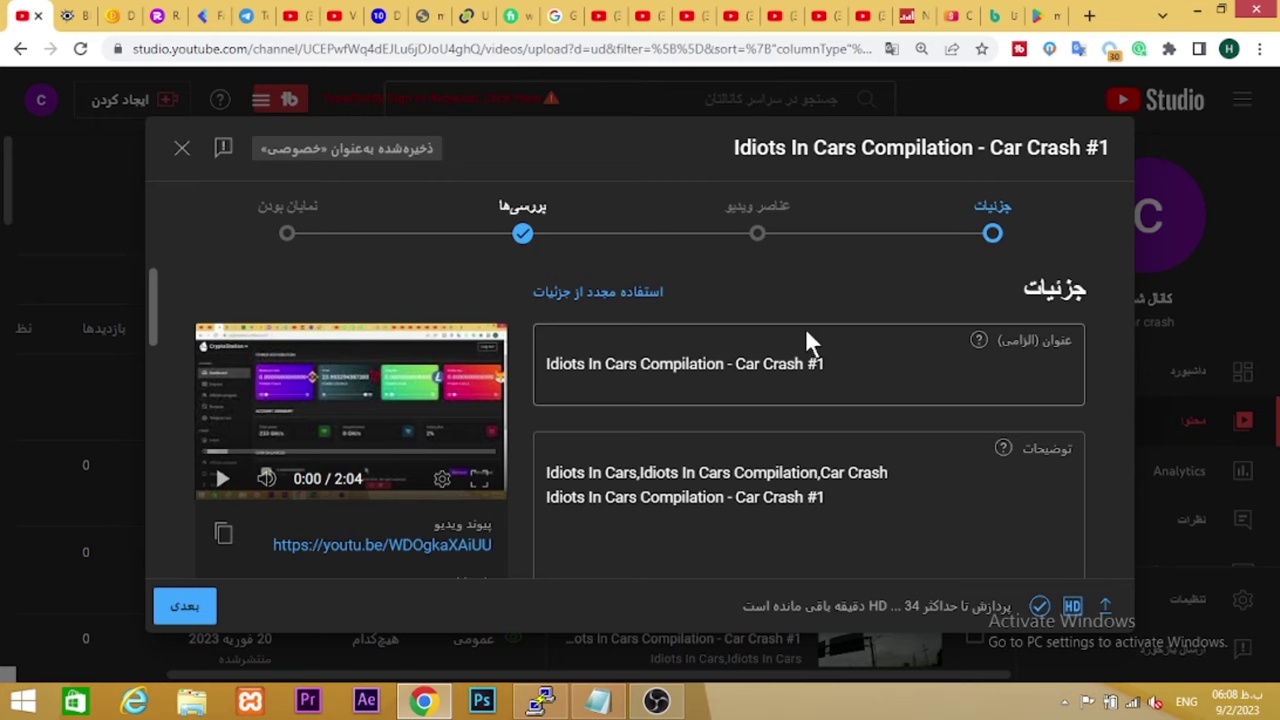
click(556, 366)
click(549, 366)
key(End)
key(End)
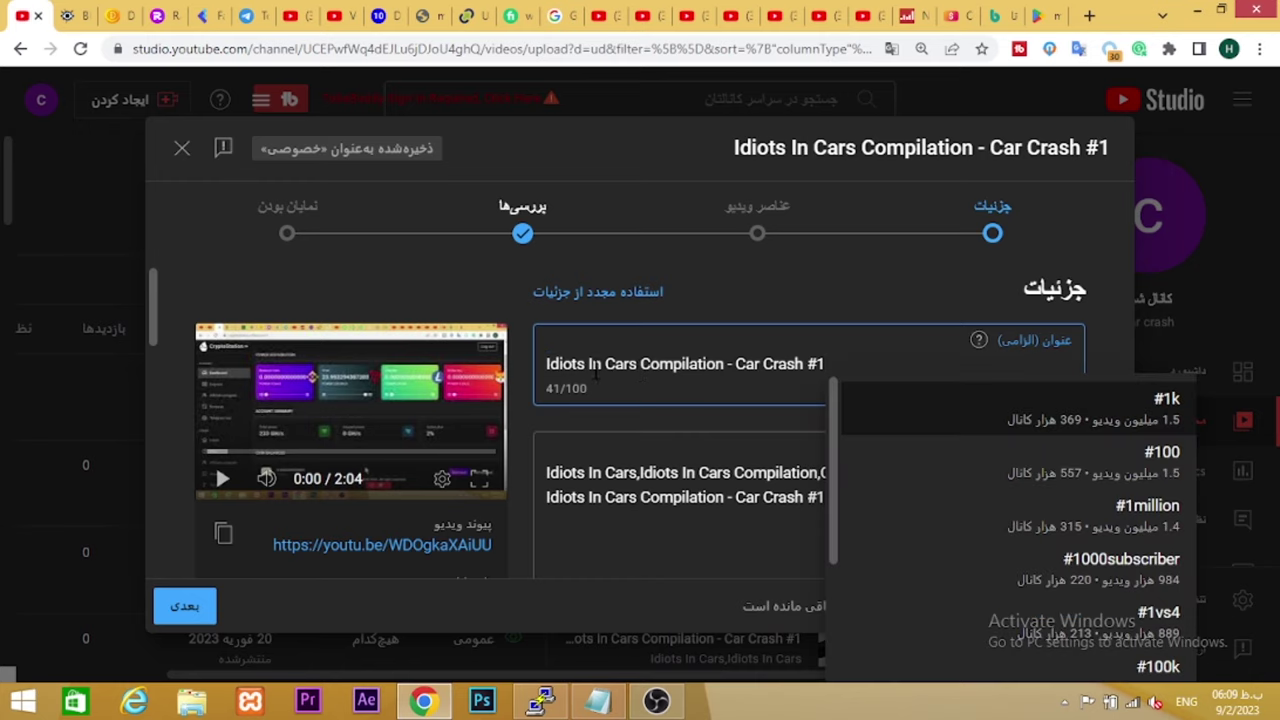
click(891, 291)
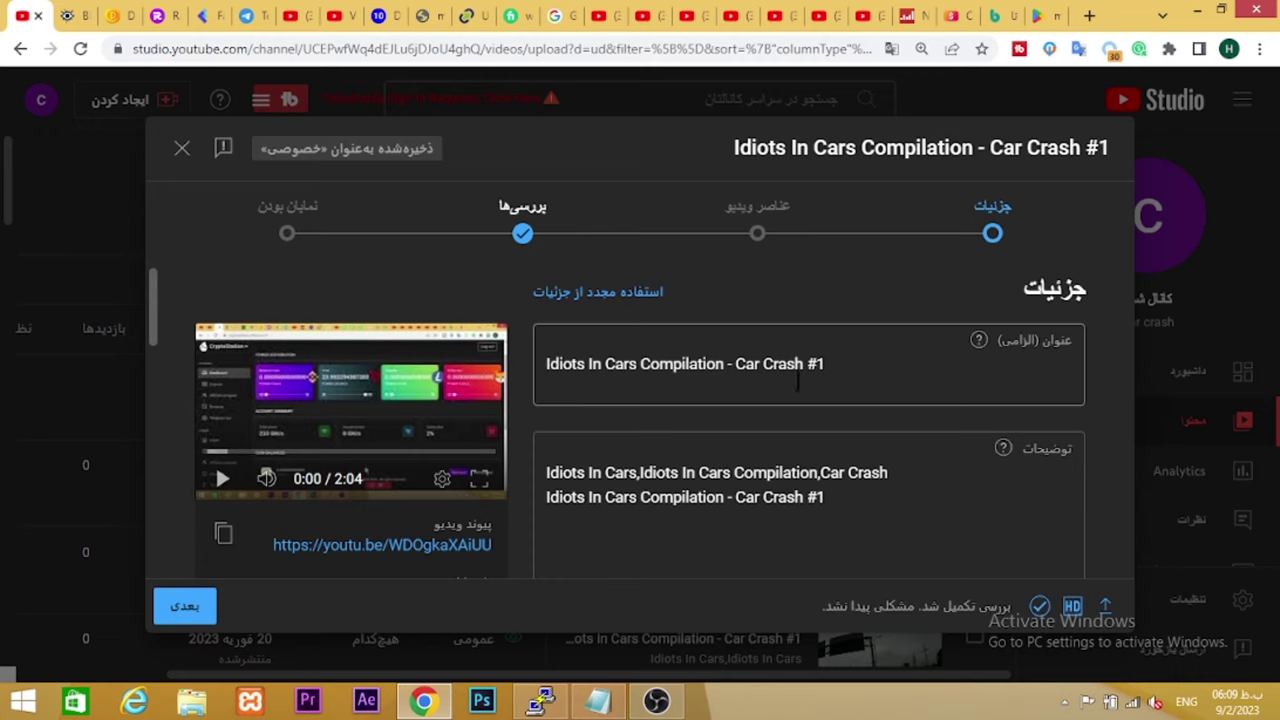
scroll(503, 375, down, 1)
scroll(604, 400, up, 1)
scroll(560, 356, down, 1)
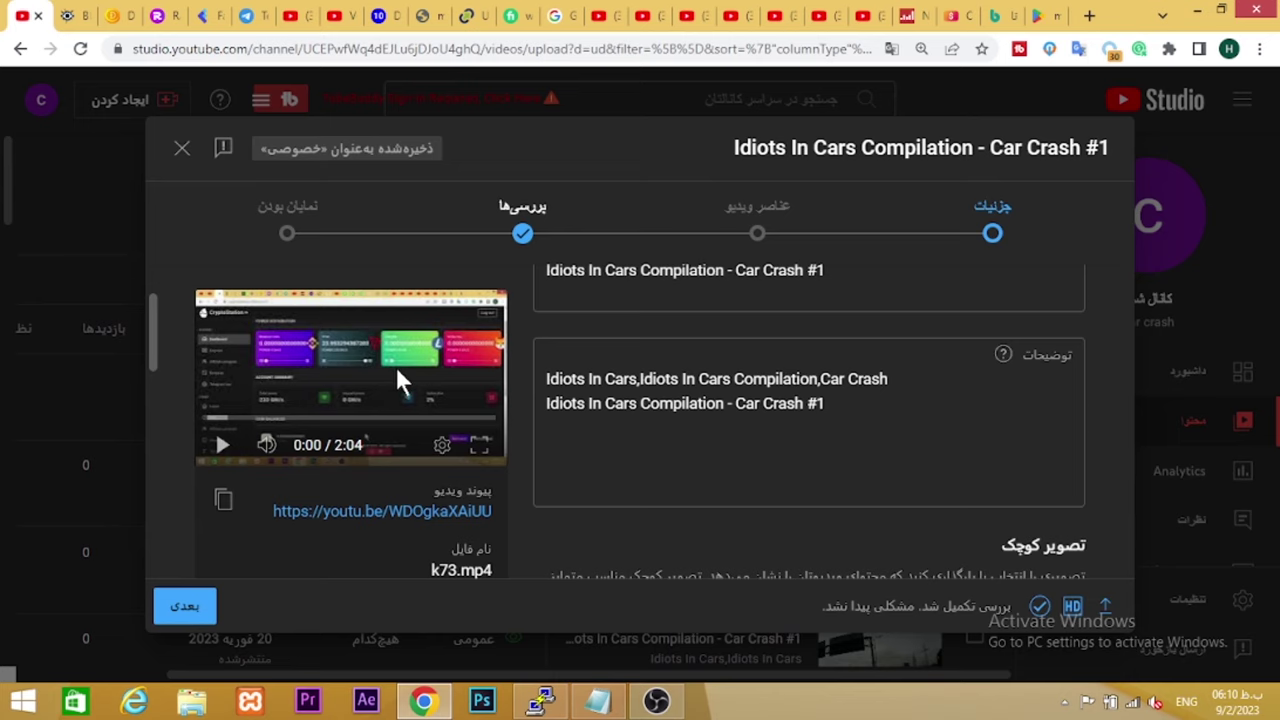
scroll(396, 366, up, 1)
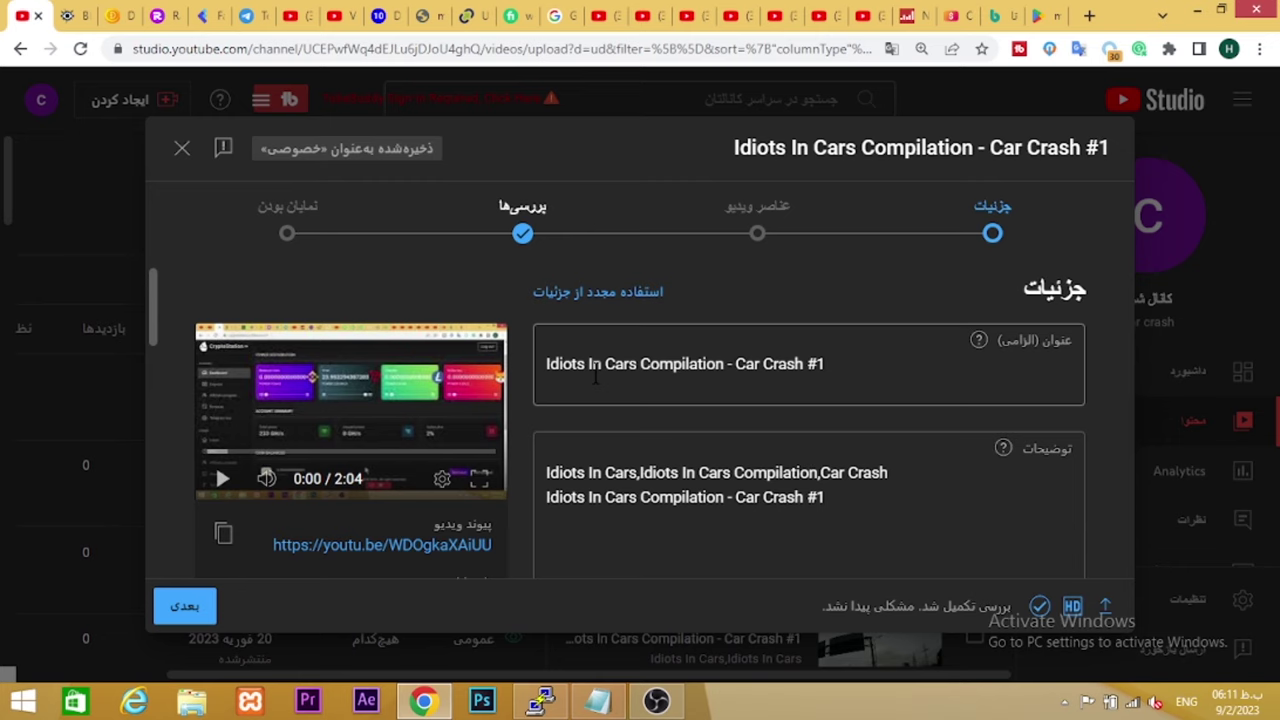
scroll(515, 420, down, 3)
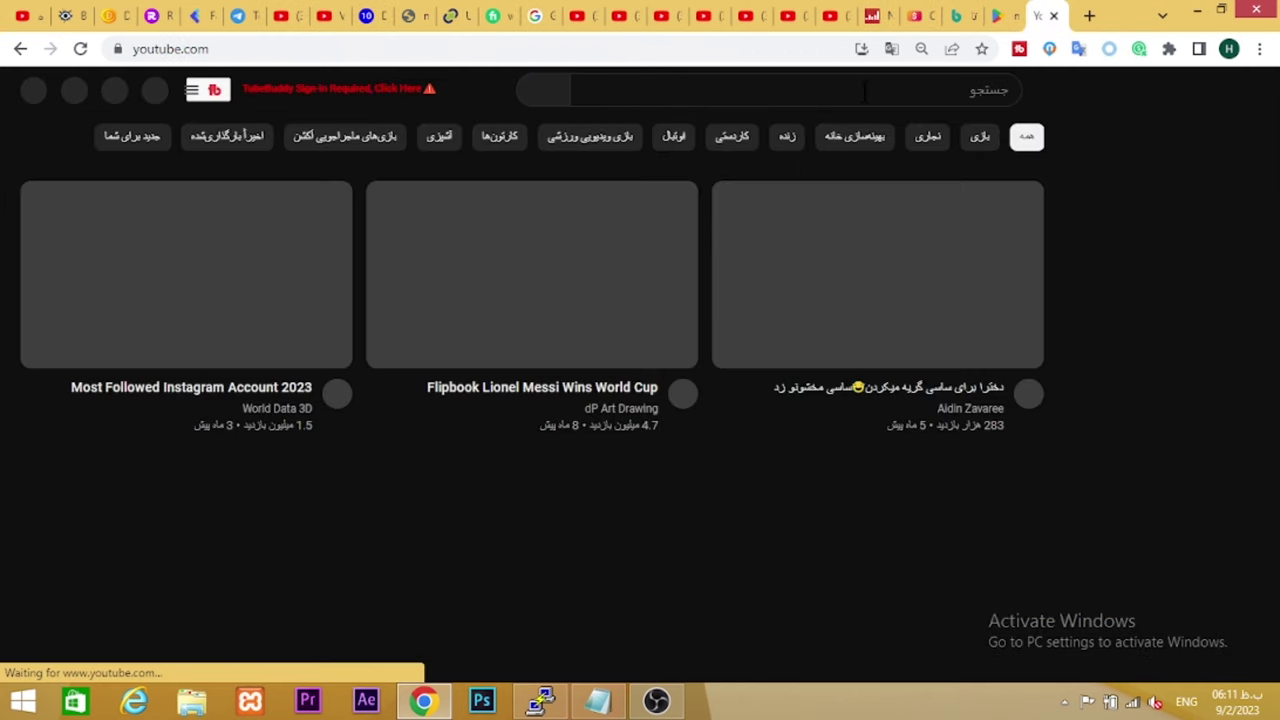
Search YouTube for "beautiful female footballers"
click(865, 91)
text(bea)
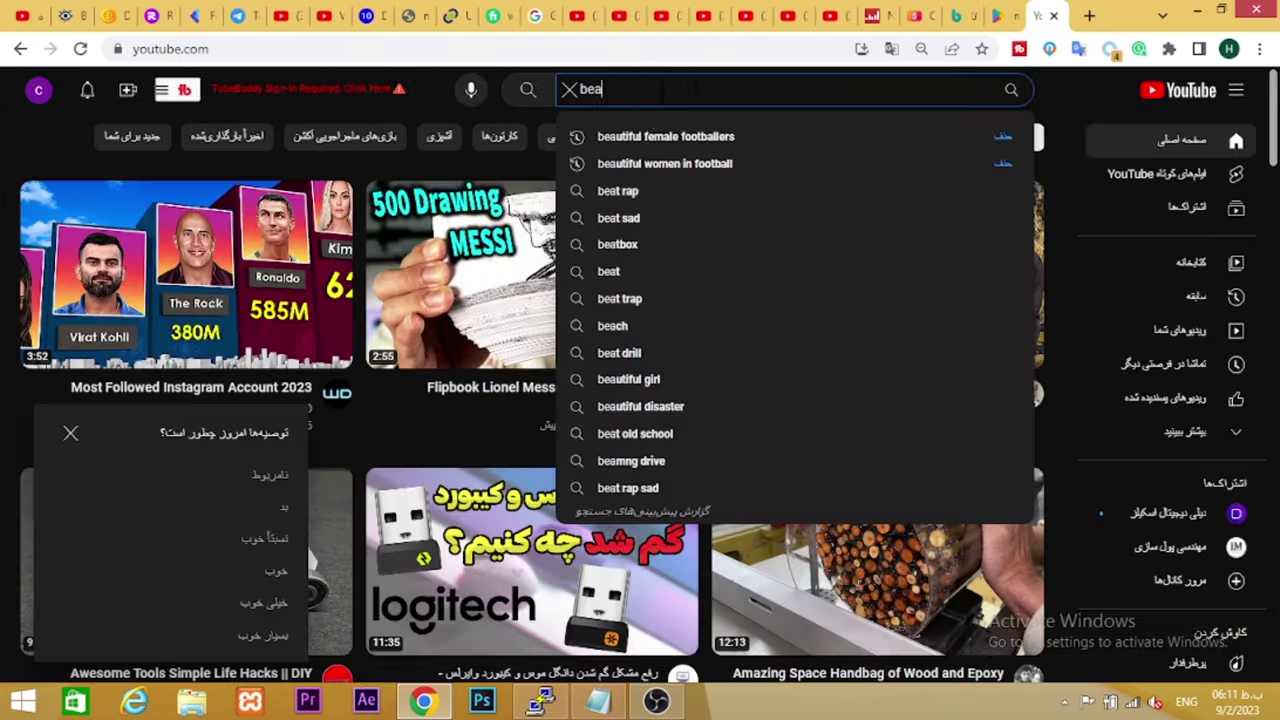
click(664, 137)
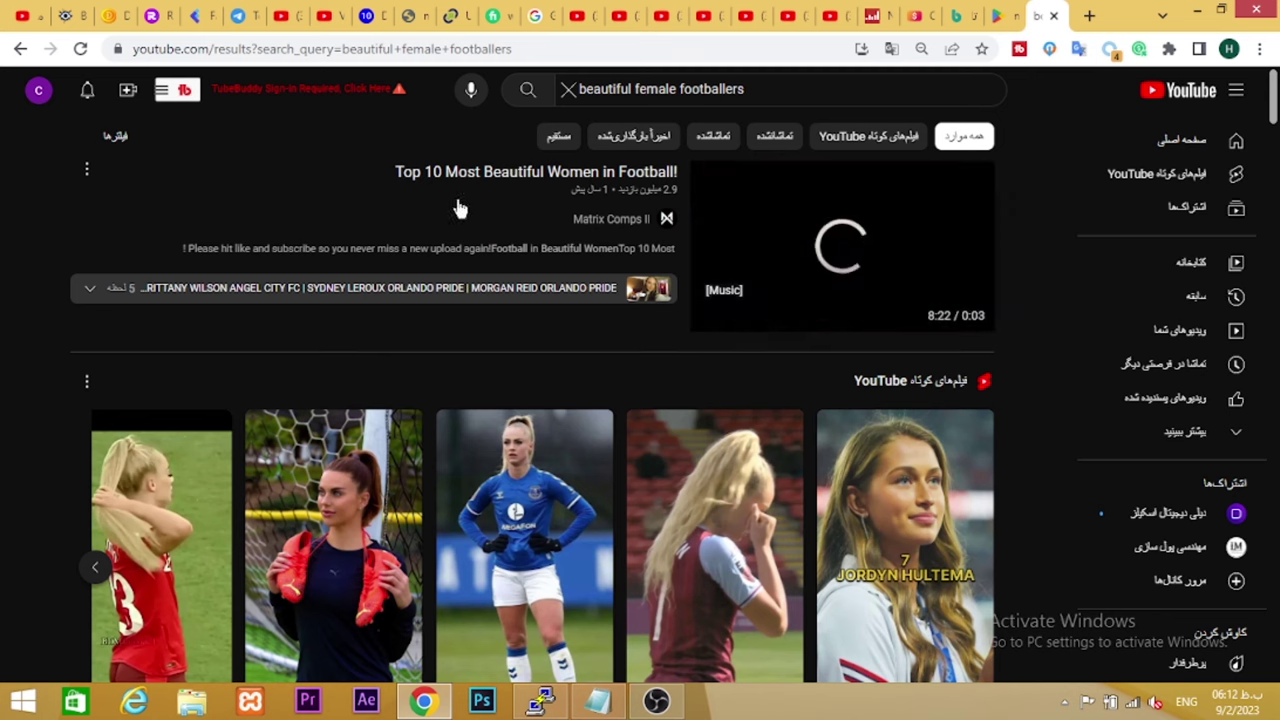
Examine the search results for women's football videos, comparing their titles, thumbnails and view counts
scroll(480, 346, down, 1)
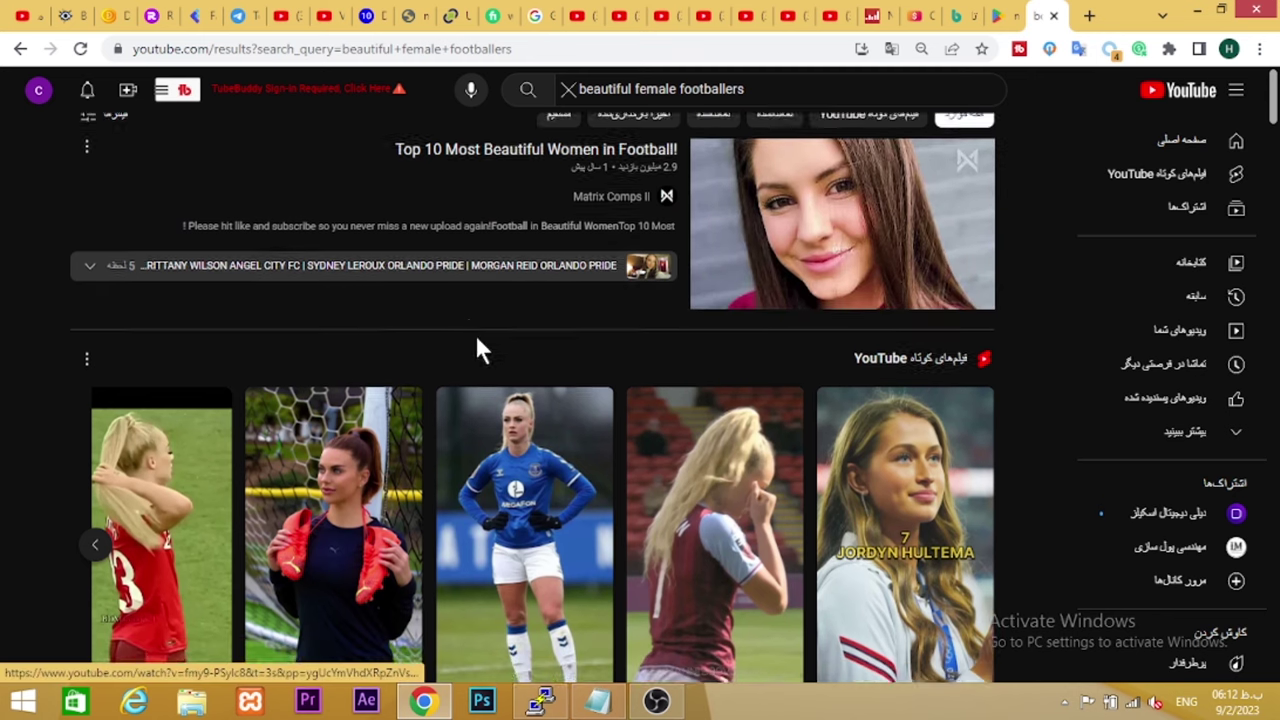
scroll(77, 189, up, 1)
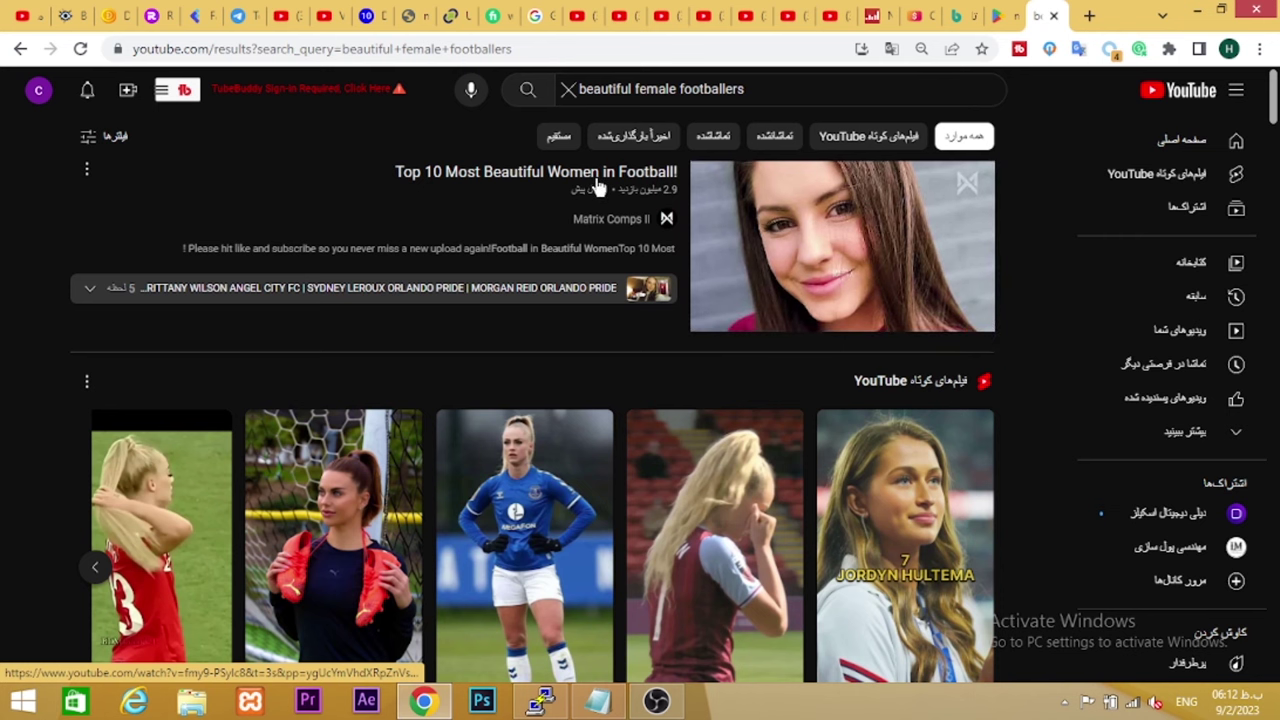
scroll(570, 196, down, 9)
scroll(572, 196, up, 3)
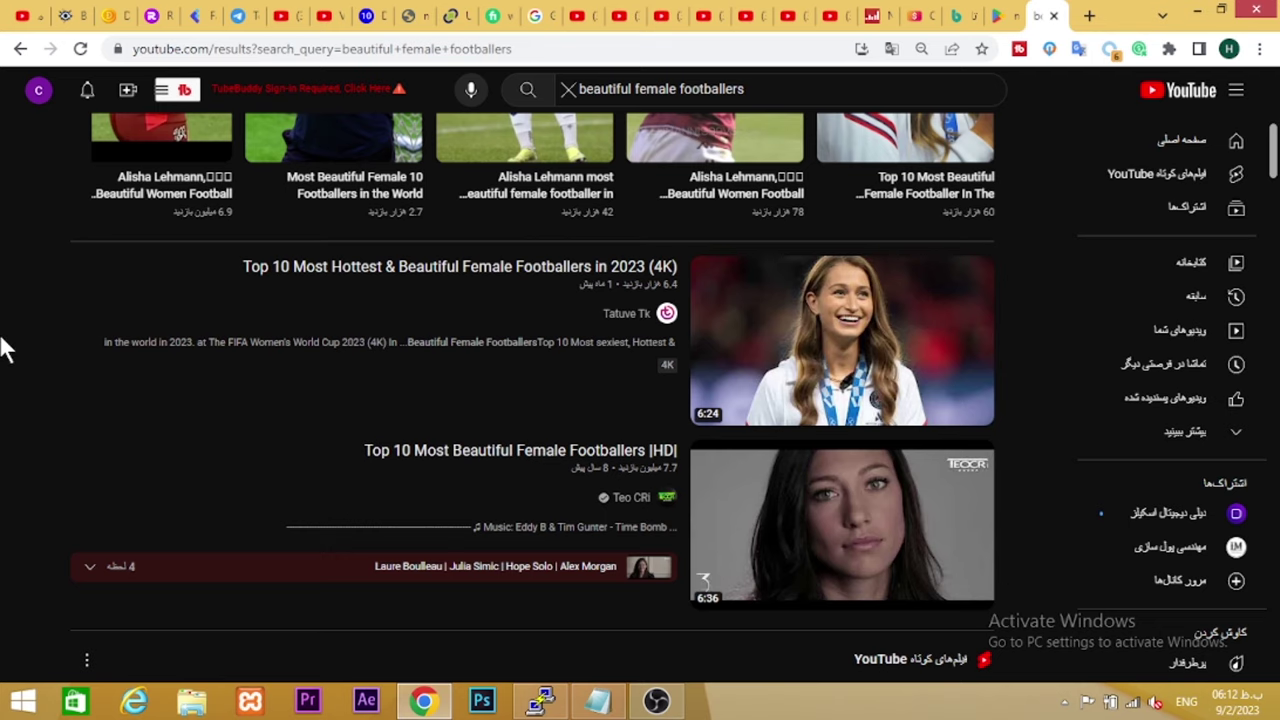
scroll(9, 357, down, 7)
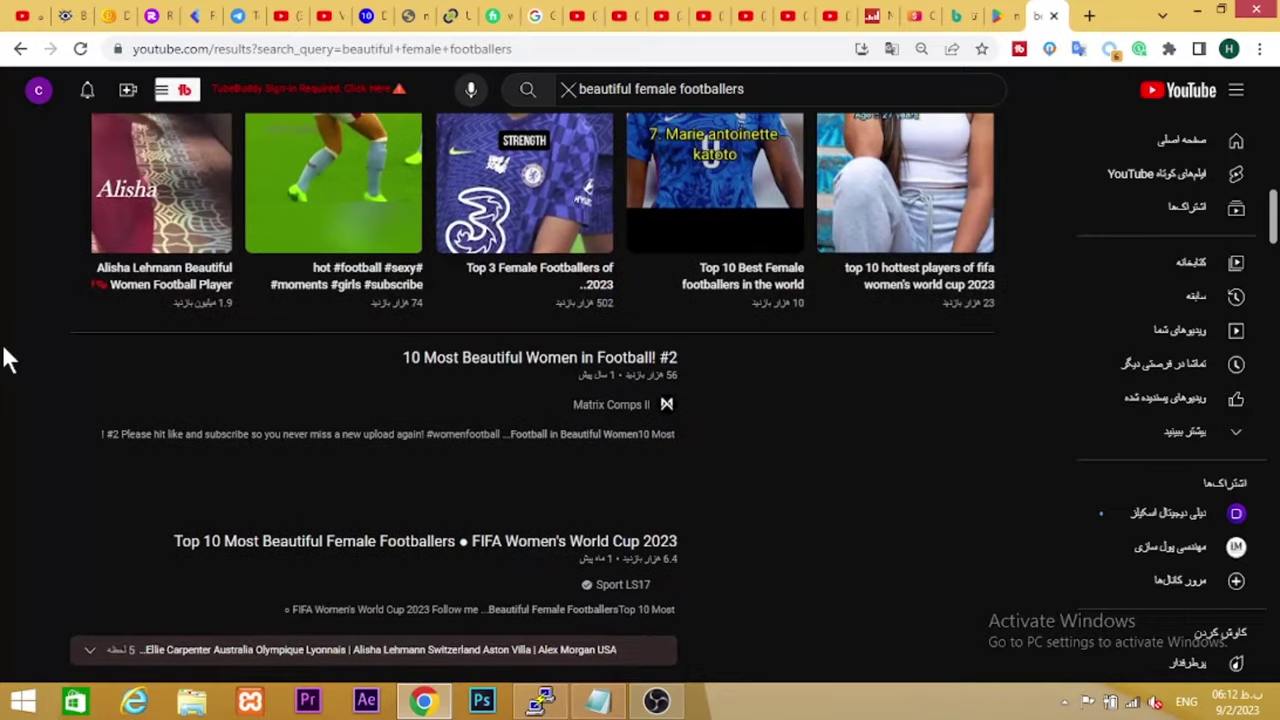
scroll(9, 357, down, 5)
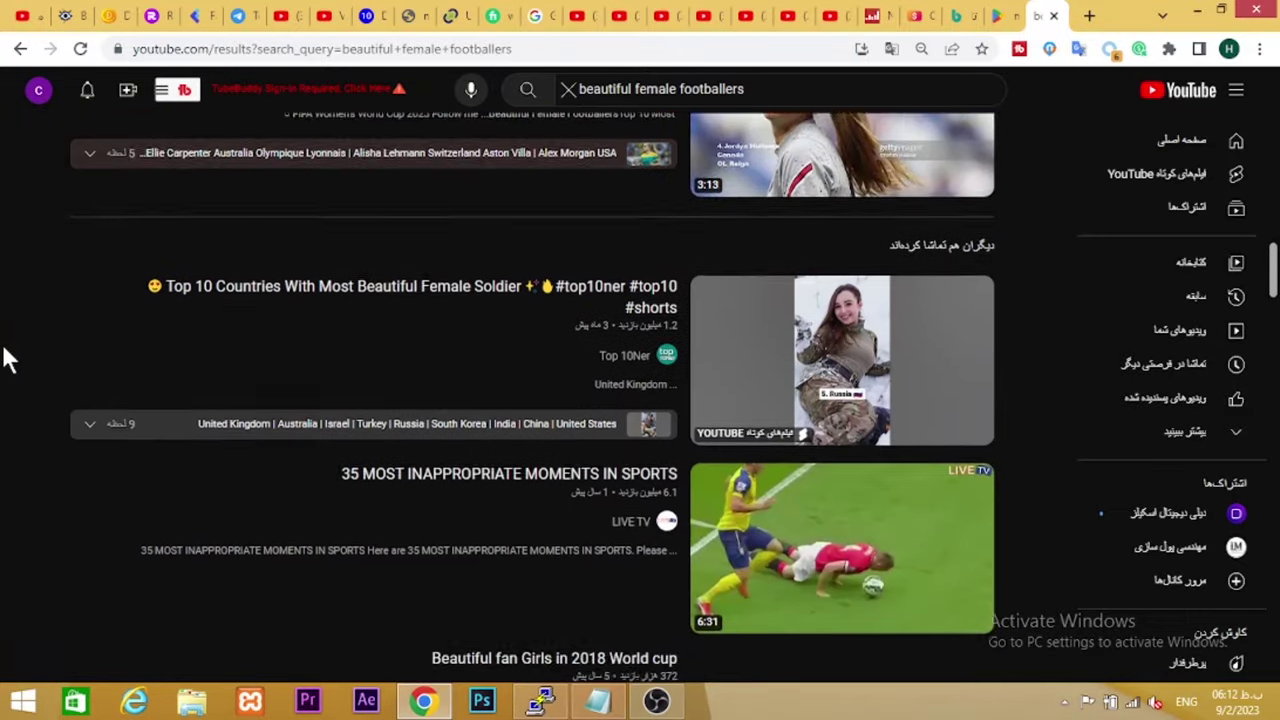
scroll(9, 357, down, 5)
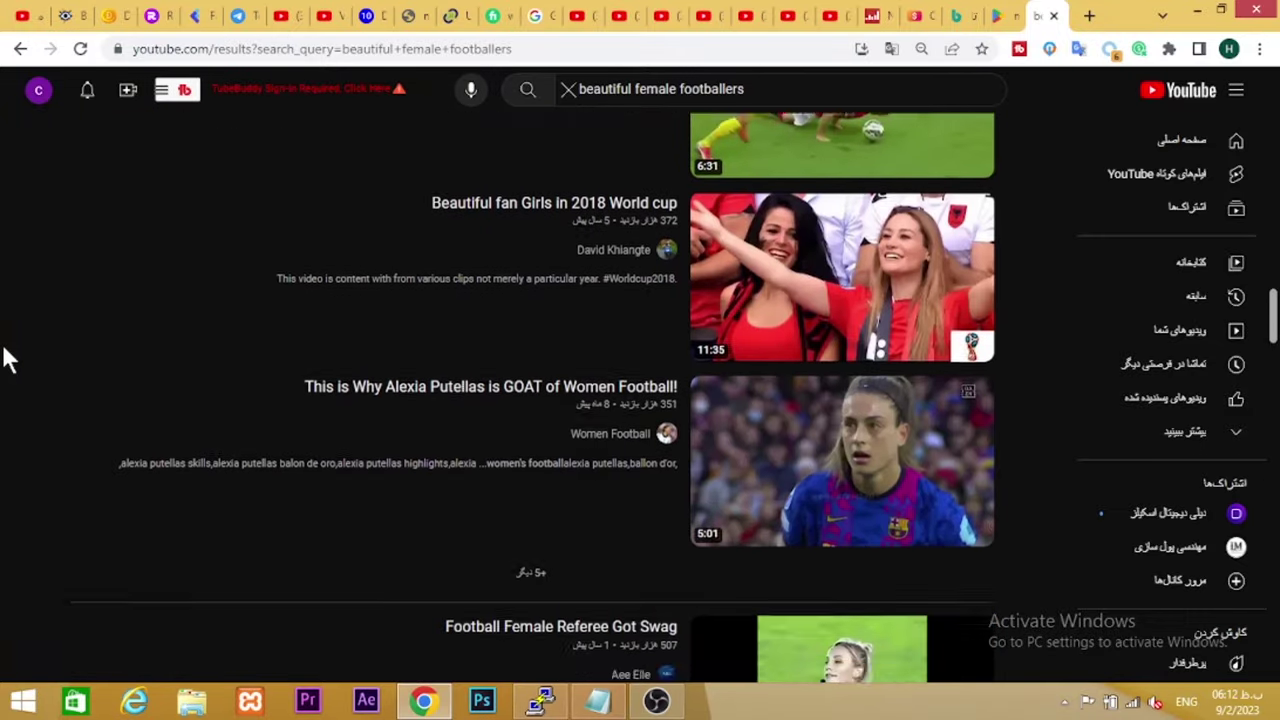
scroll(9, 357, down, 7)
scroll(9, 362, up, 2)
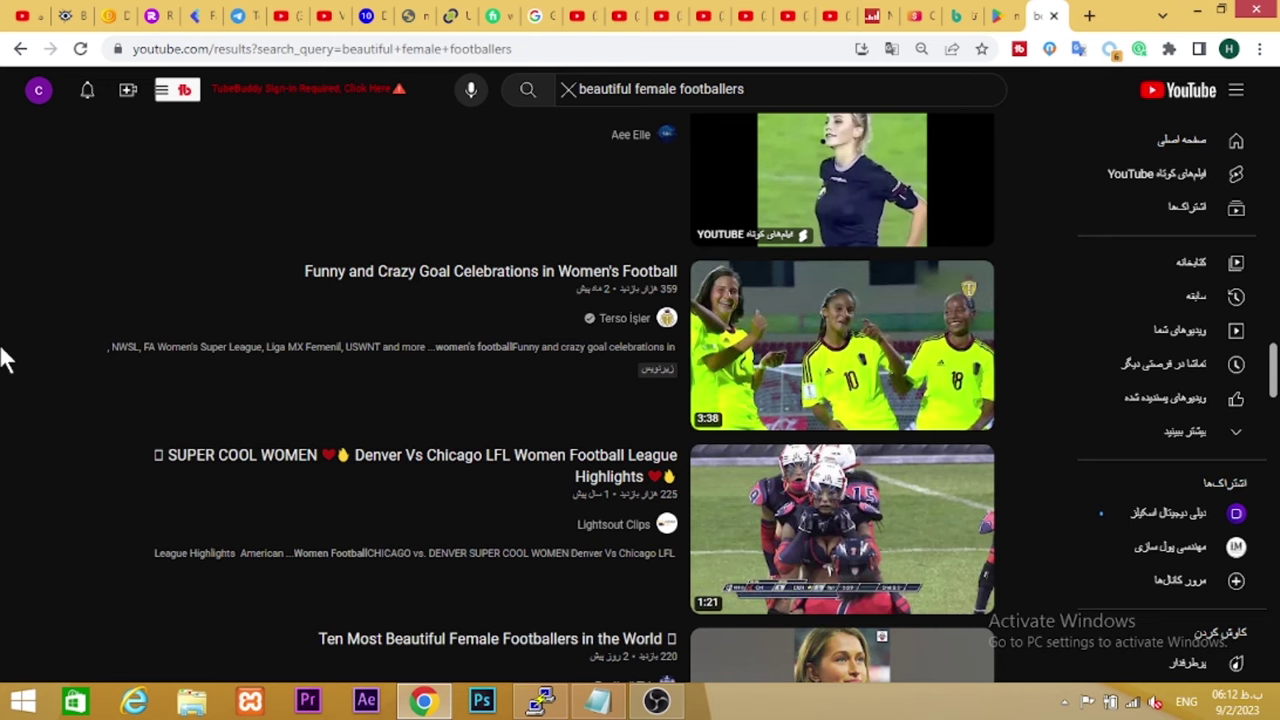
scroll(3, 290, down, 2)
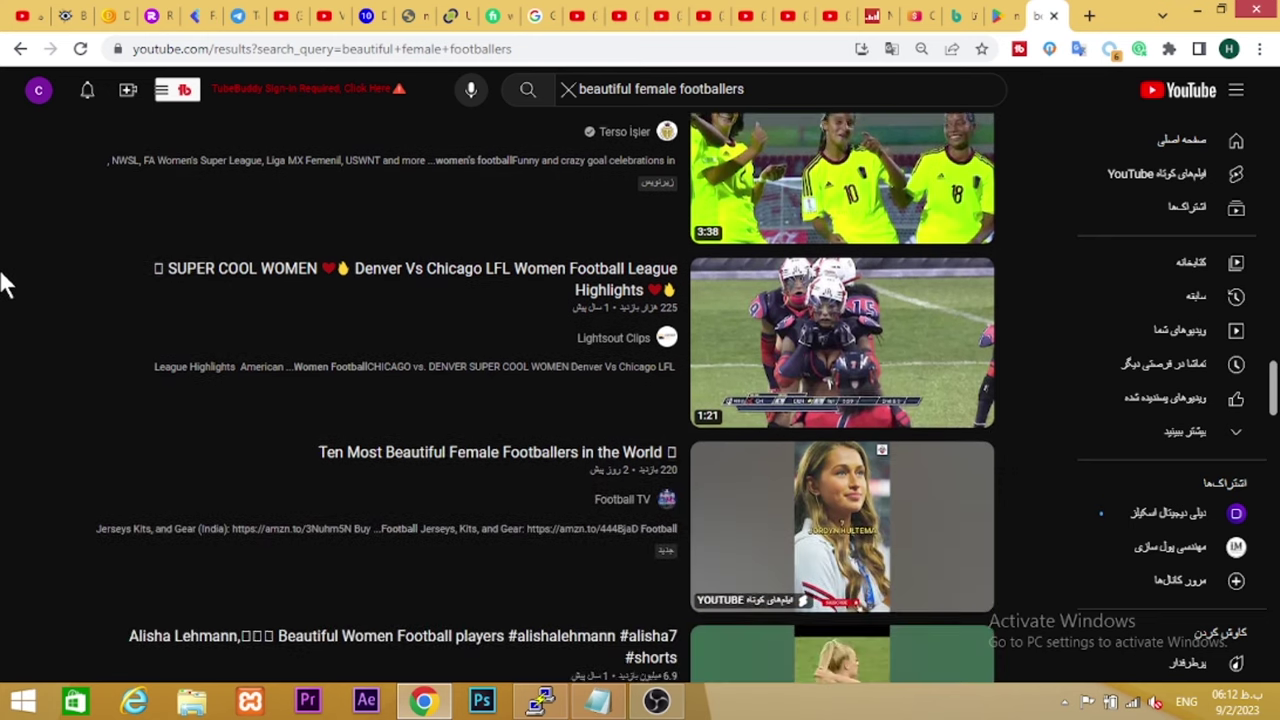
scroll(20, 265, up, 7)
scroll(37, 197, up, 5)
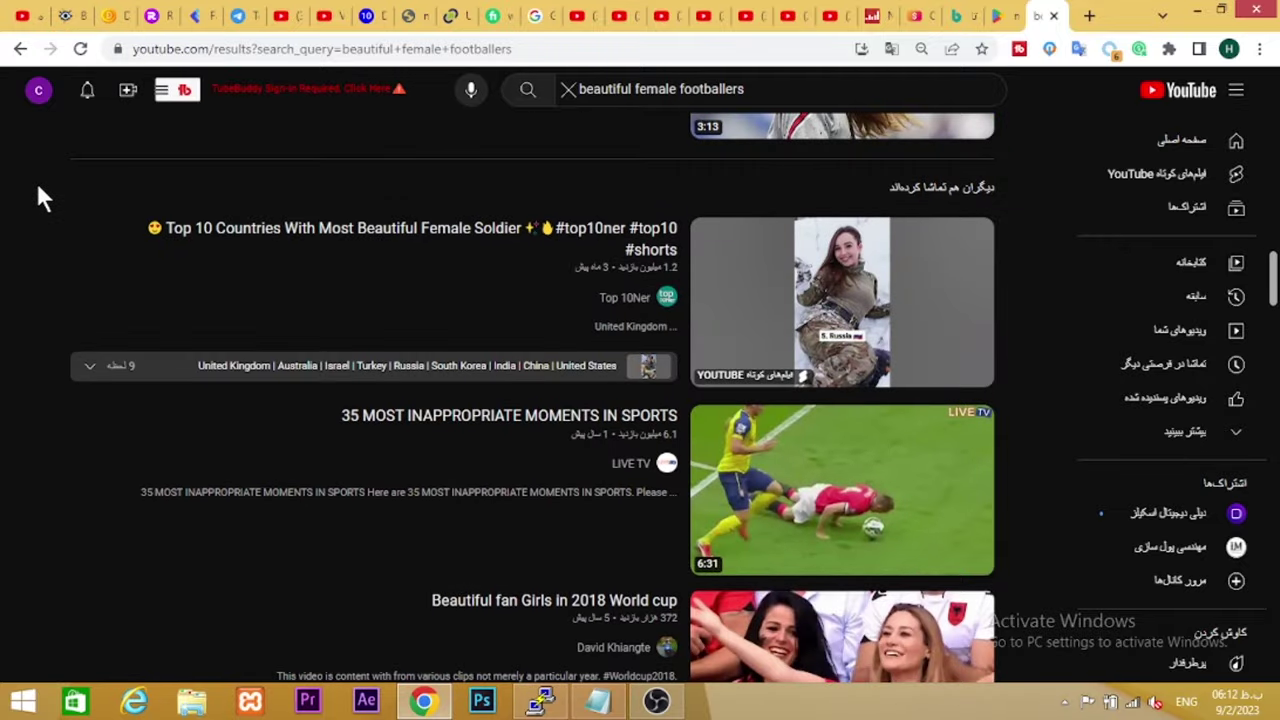
scroll(37, 200, down, 5)
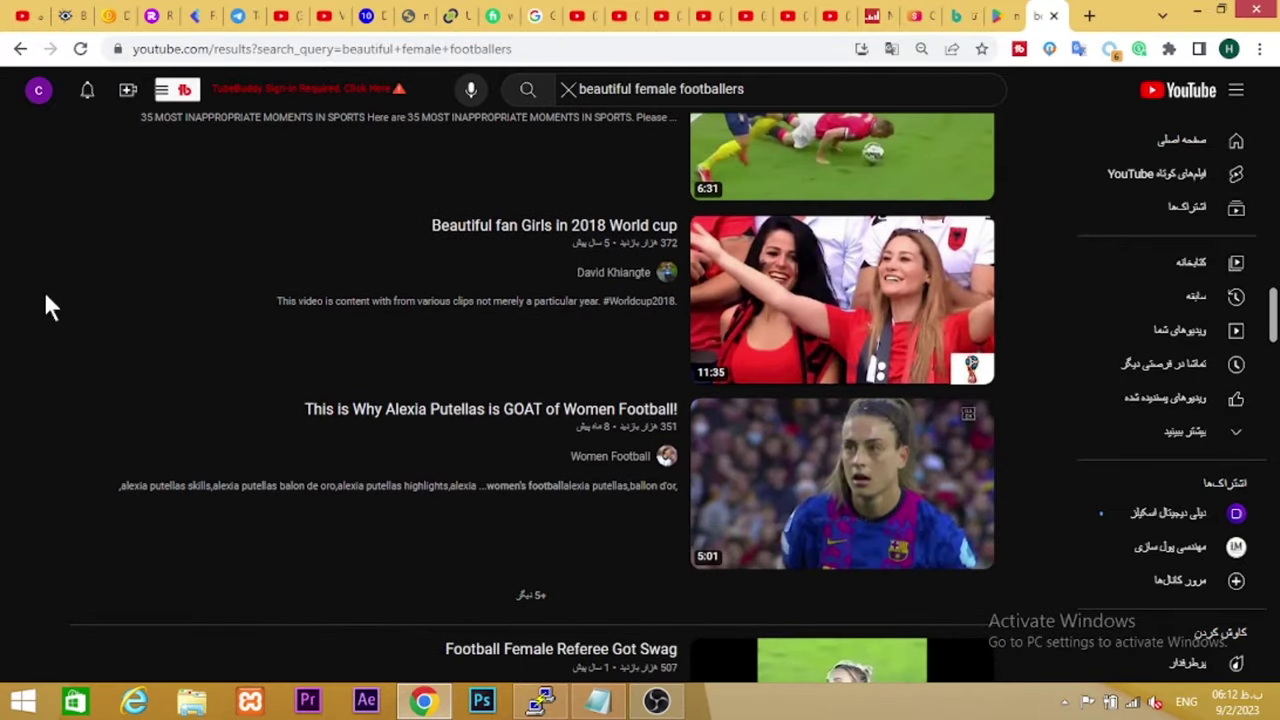
scroll(44, 303, down, 5)
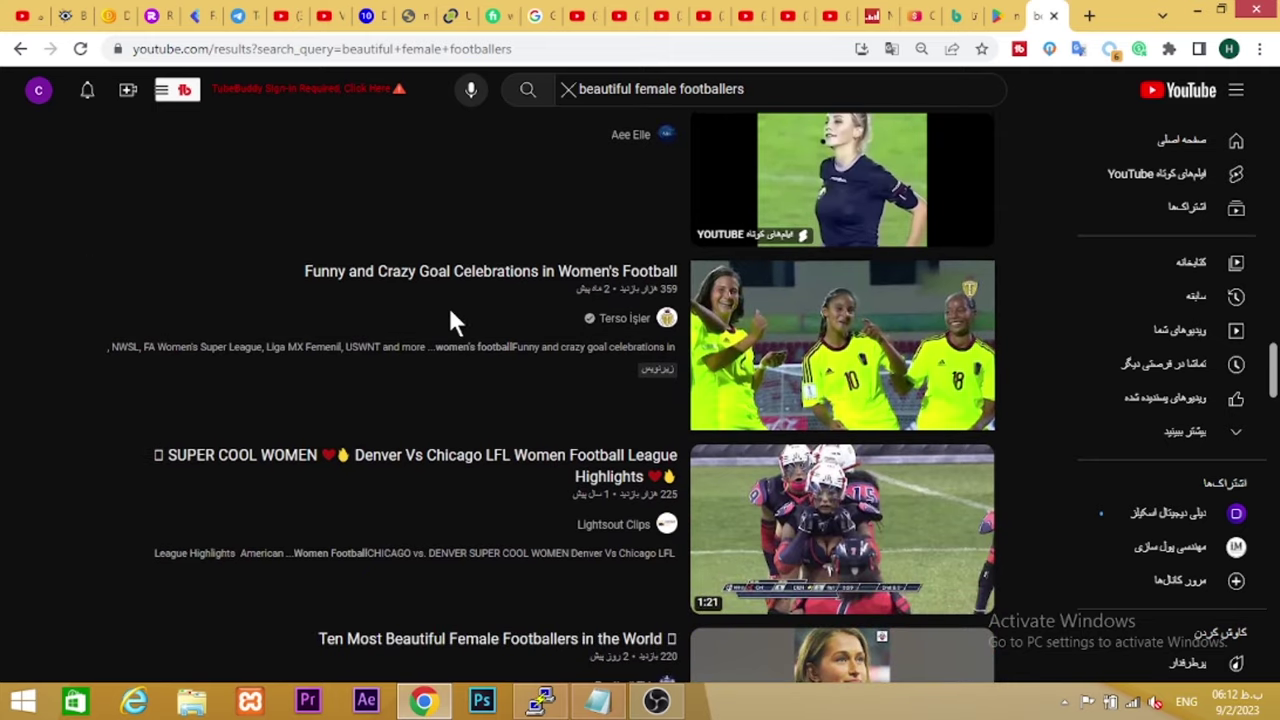
scroll(360, 323, up, 4)
scroll(363, 325, down, 2)
scroll(363, 325, down, 2)
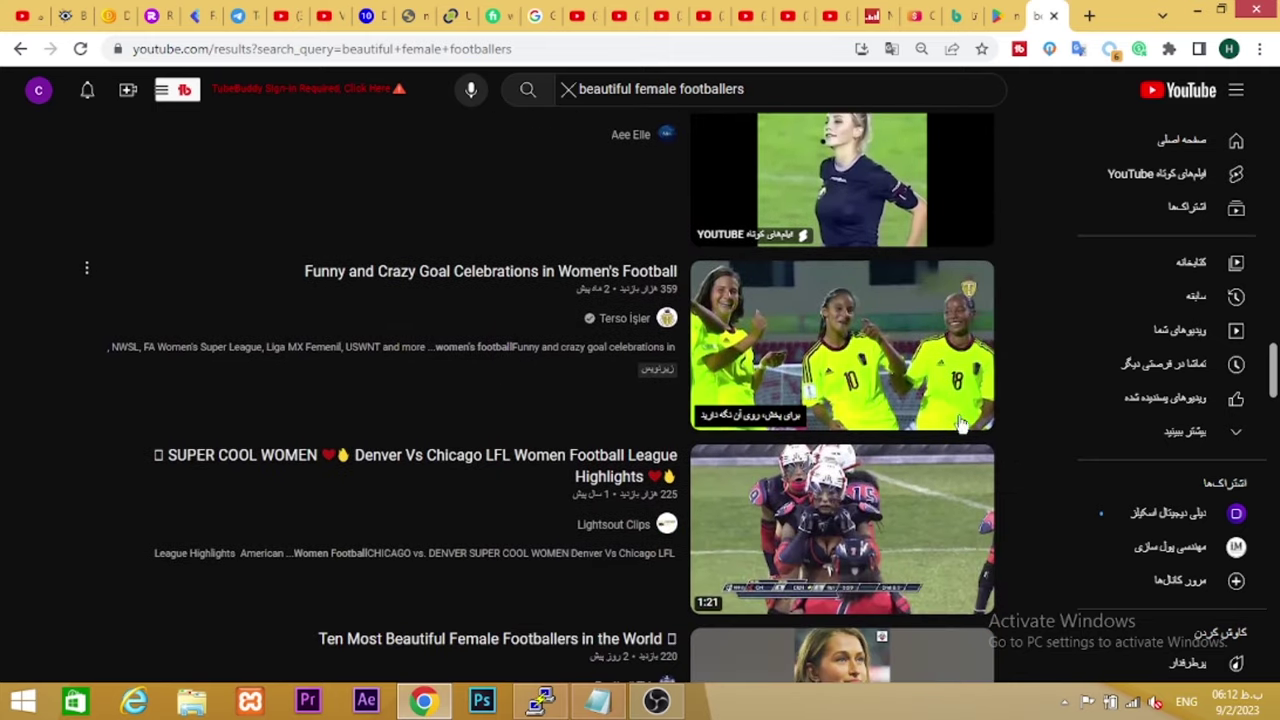
scroll(497, 378, down, 5)
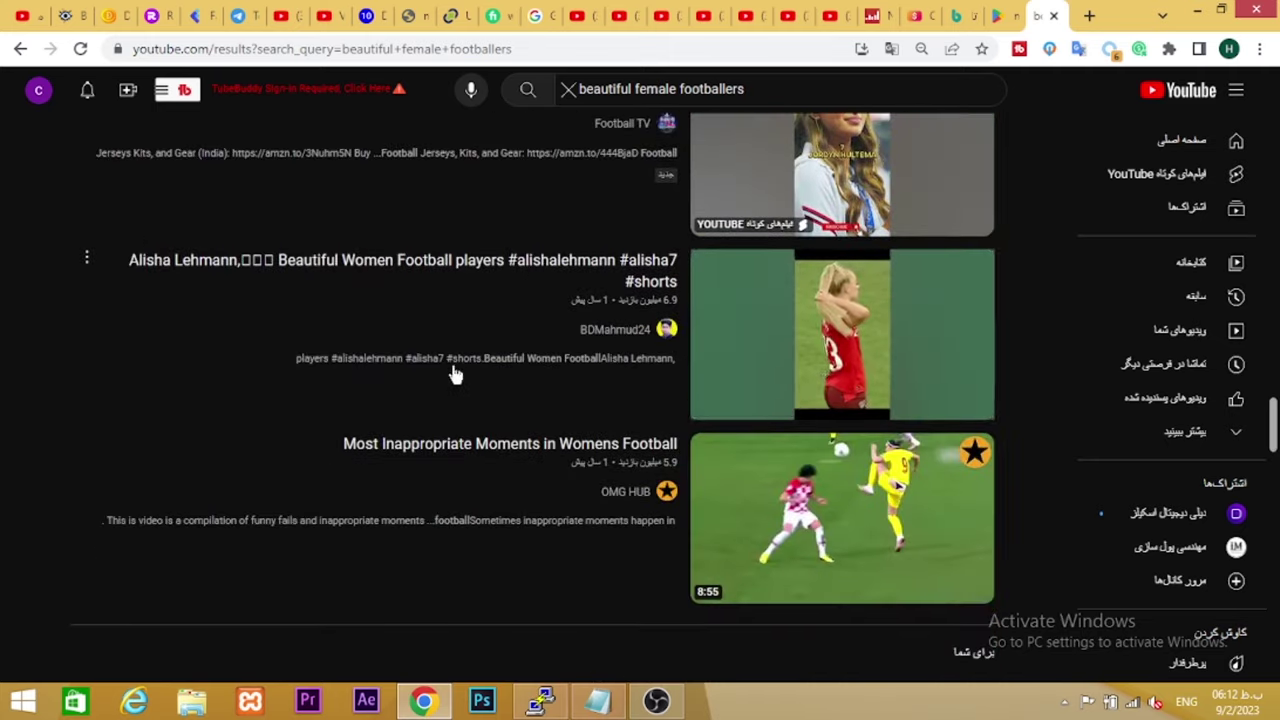
scroll(457, 371, down, 6)
scroll(271, 381, down, 6)
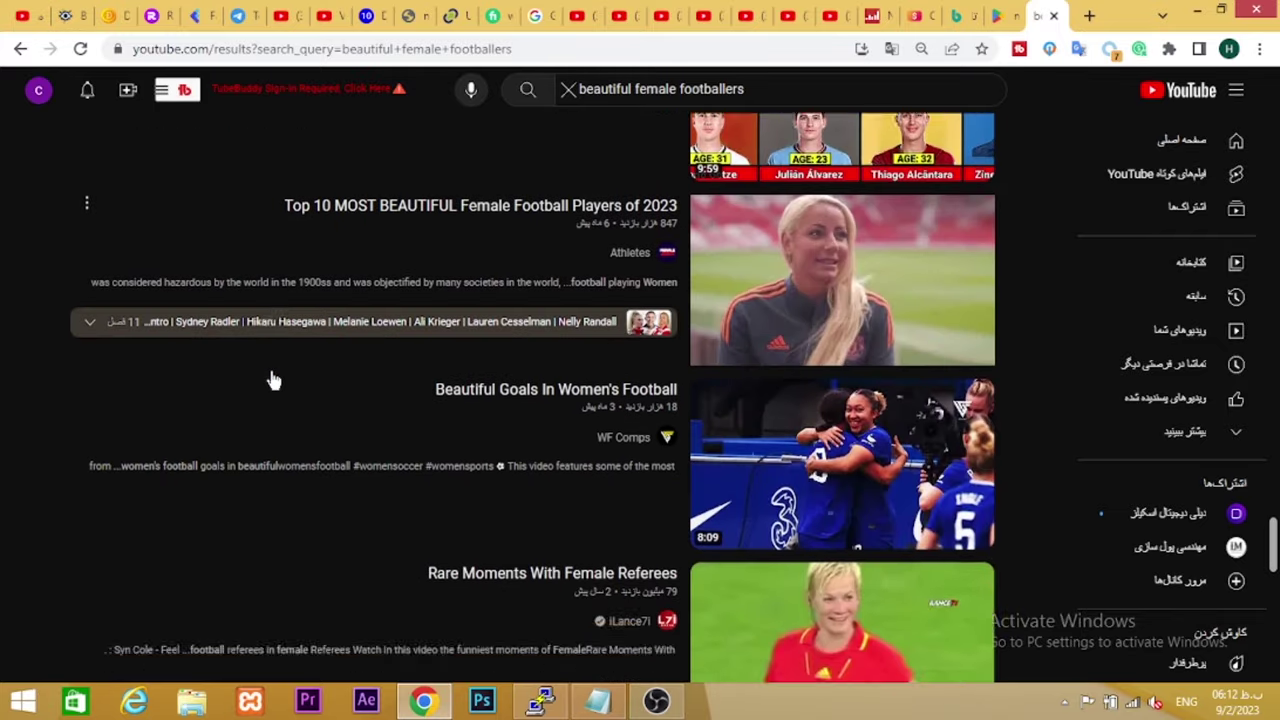
scroll(277, 385, down, 5)
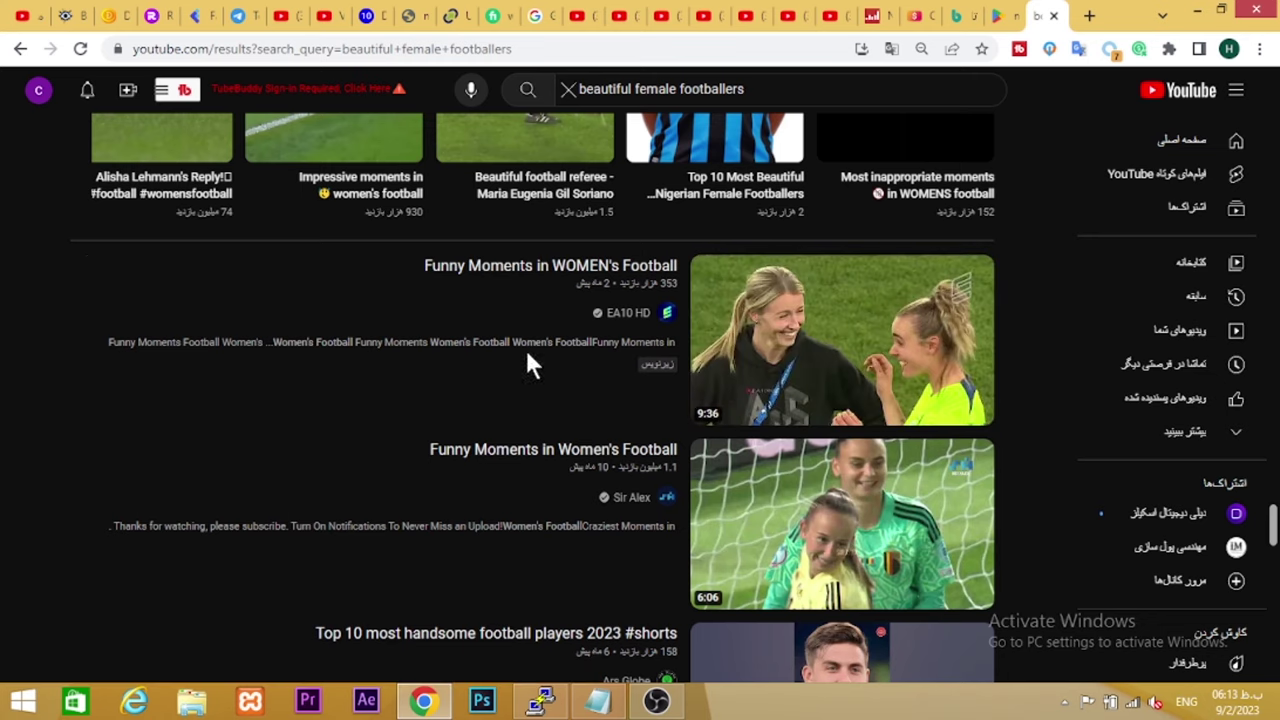
Open the 9:36 video "Funny Moments in WOMEN's Football" from EA10 HD, copy its URL and pause playback
click(752, 298)
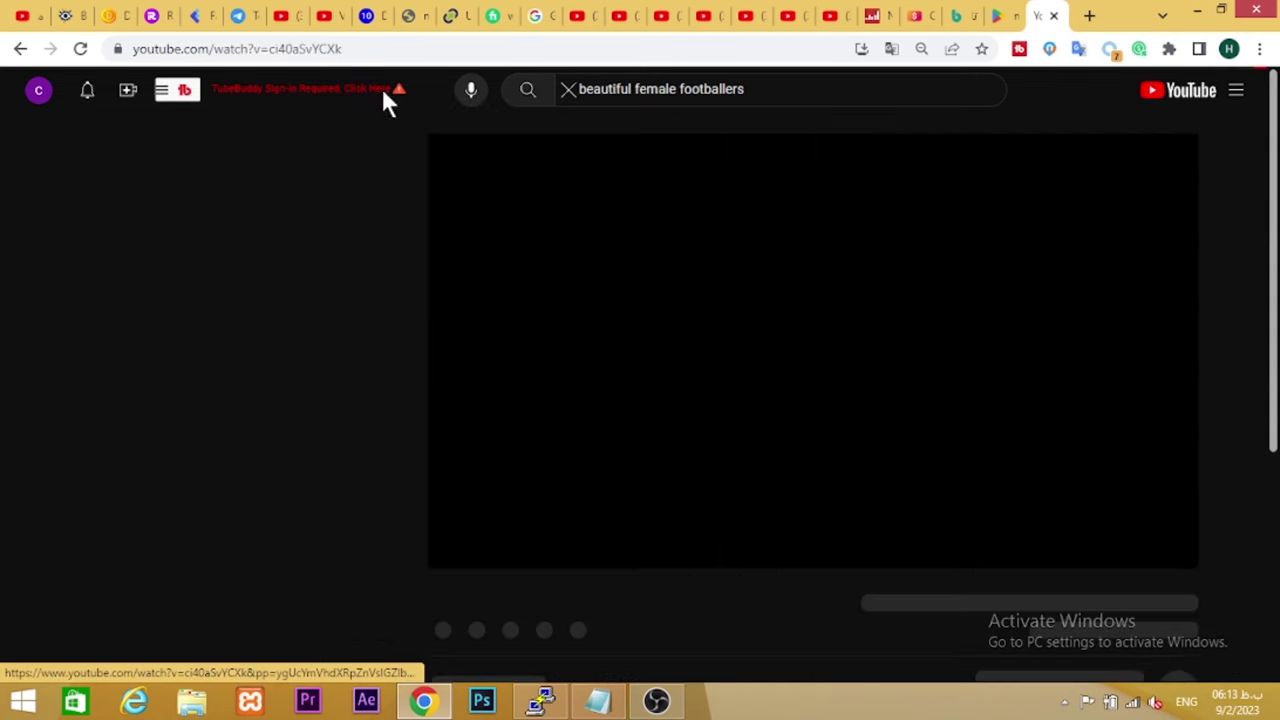
click(363, 48)
key(ctrl+c)
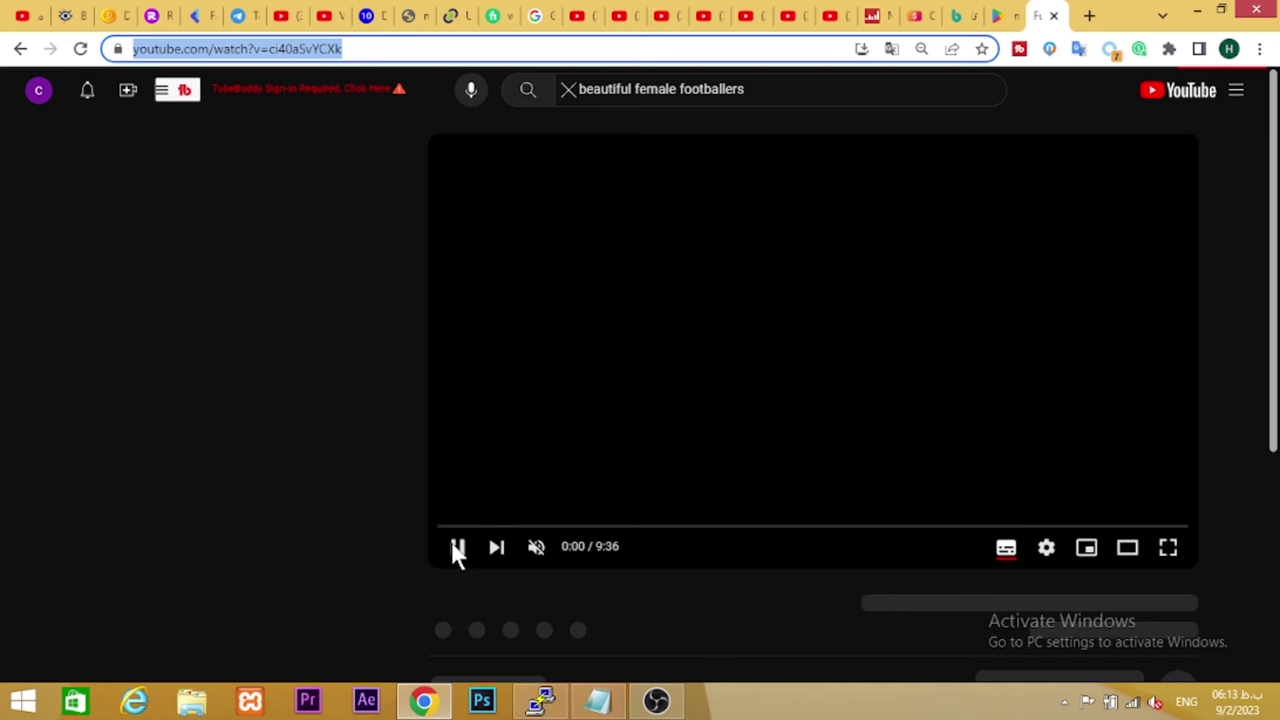
click(457, 549)
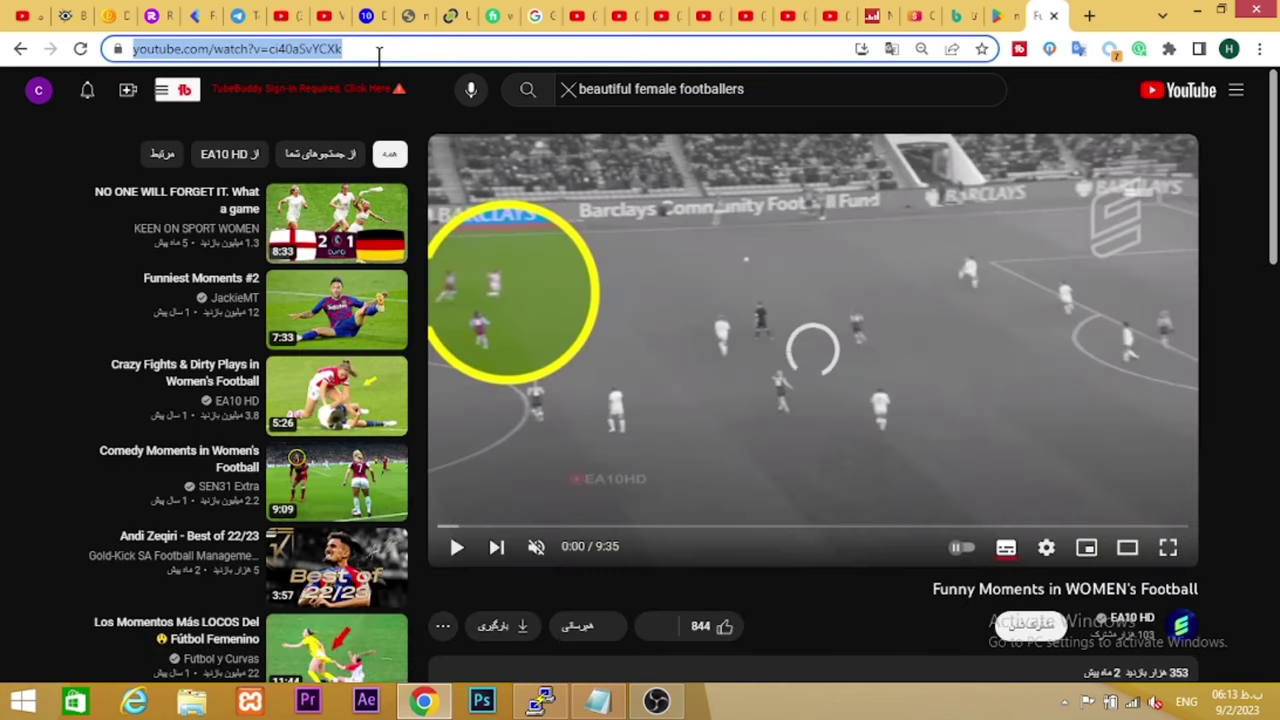
Search Google for "youtube thumbnail downloader" in a new browser tab
click(1089, 15)
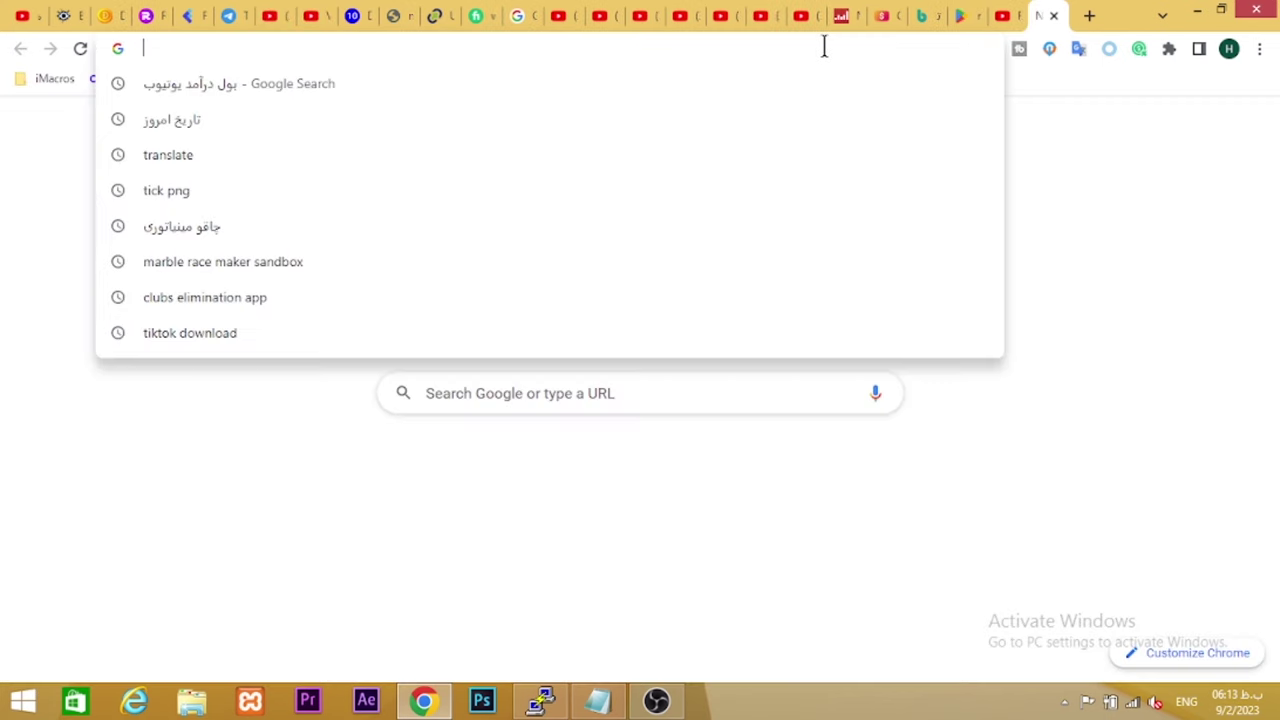
text(you)
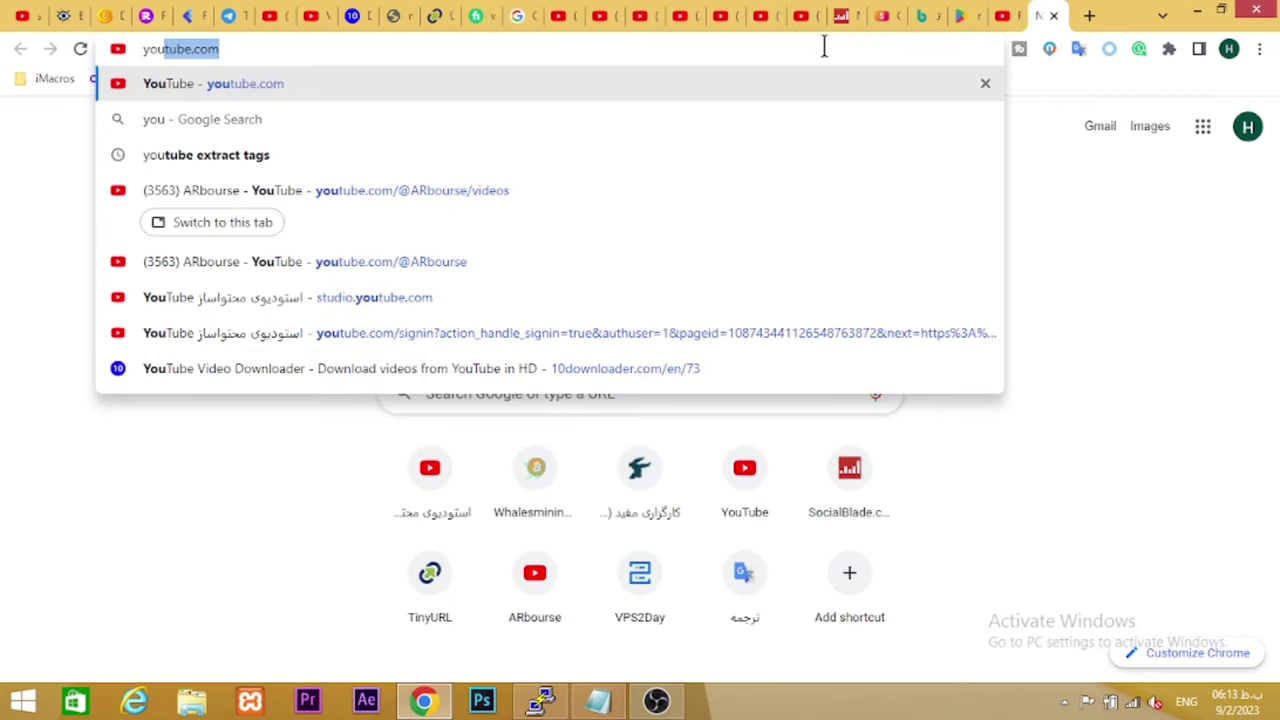
text(tube t)
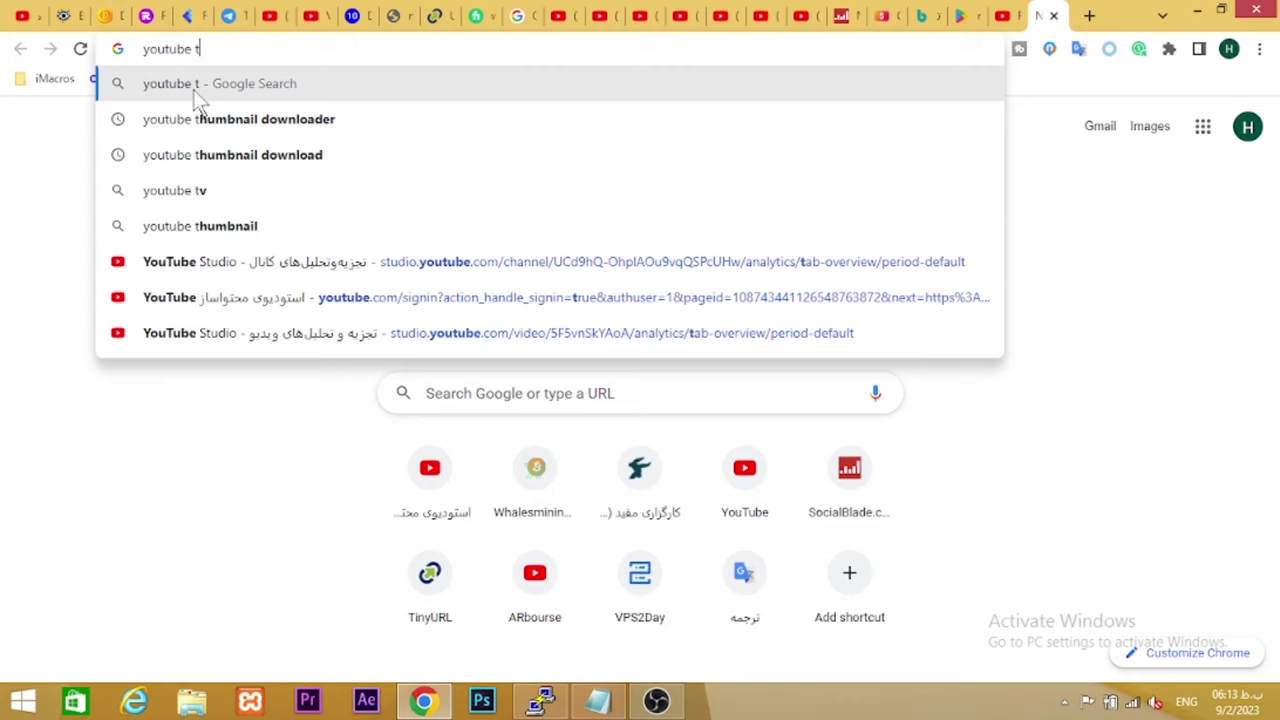
key(Down)
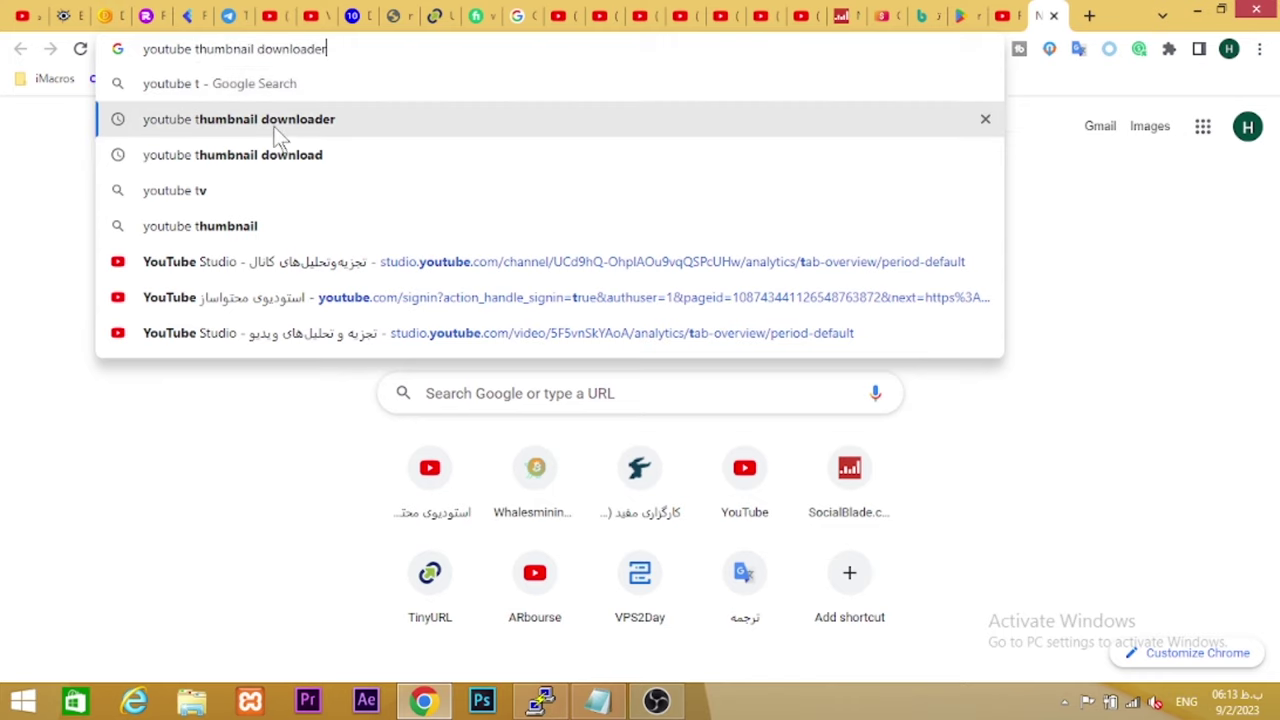
key(Return)
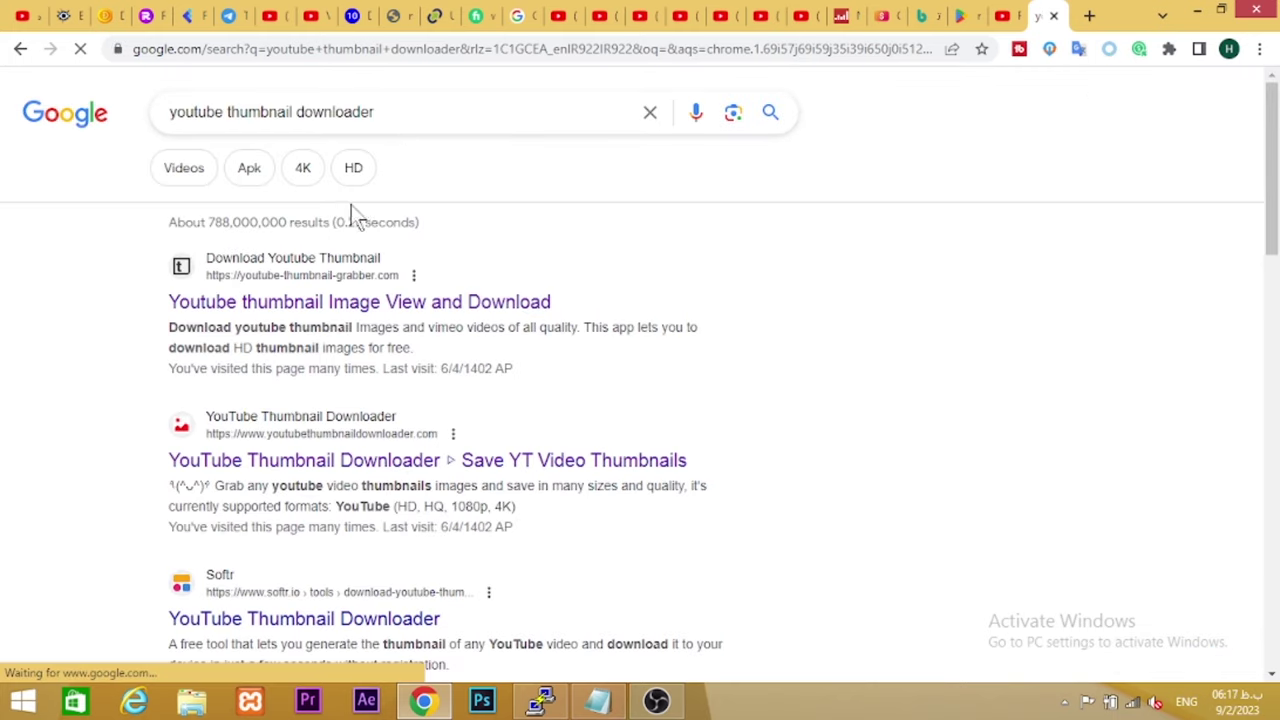
Open youtube-thumbnail-grabber.com from the results and get the thumbnail images for the copied video URL
scroll(247, 295, down, 1)
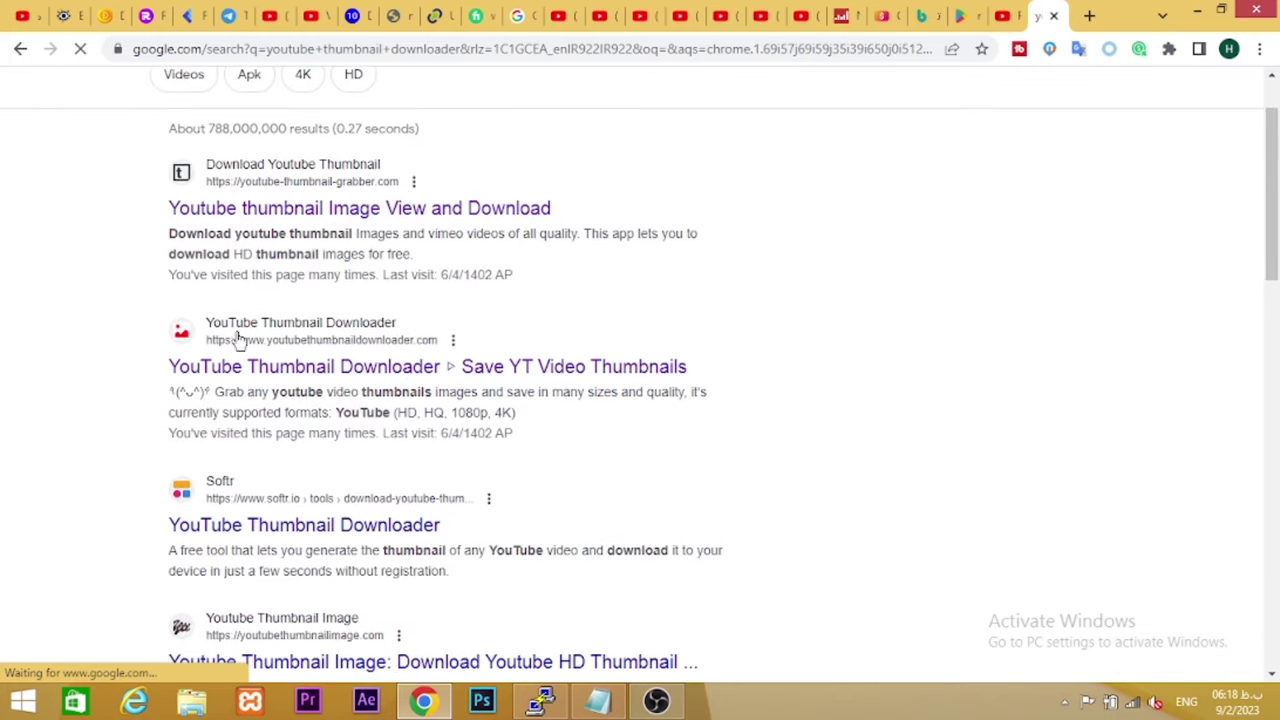
click(295, 208)
click(500, 379)
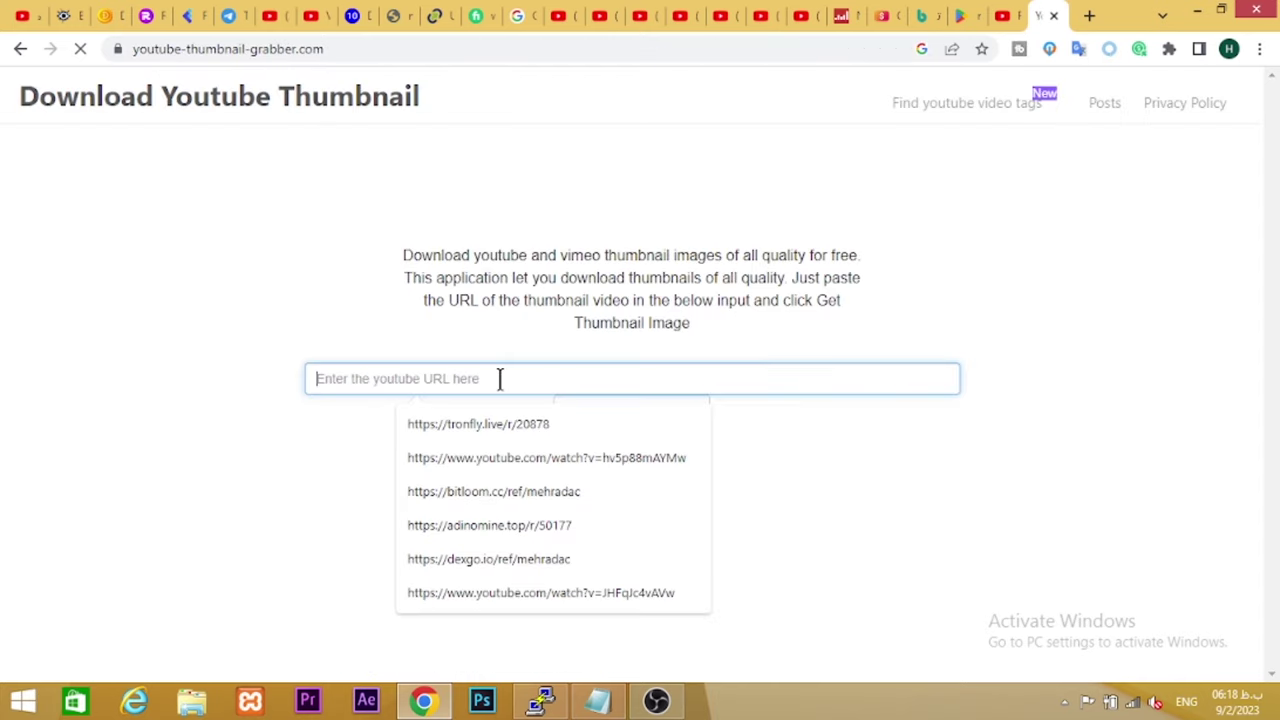
key(ctrl+v)
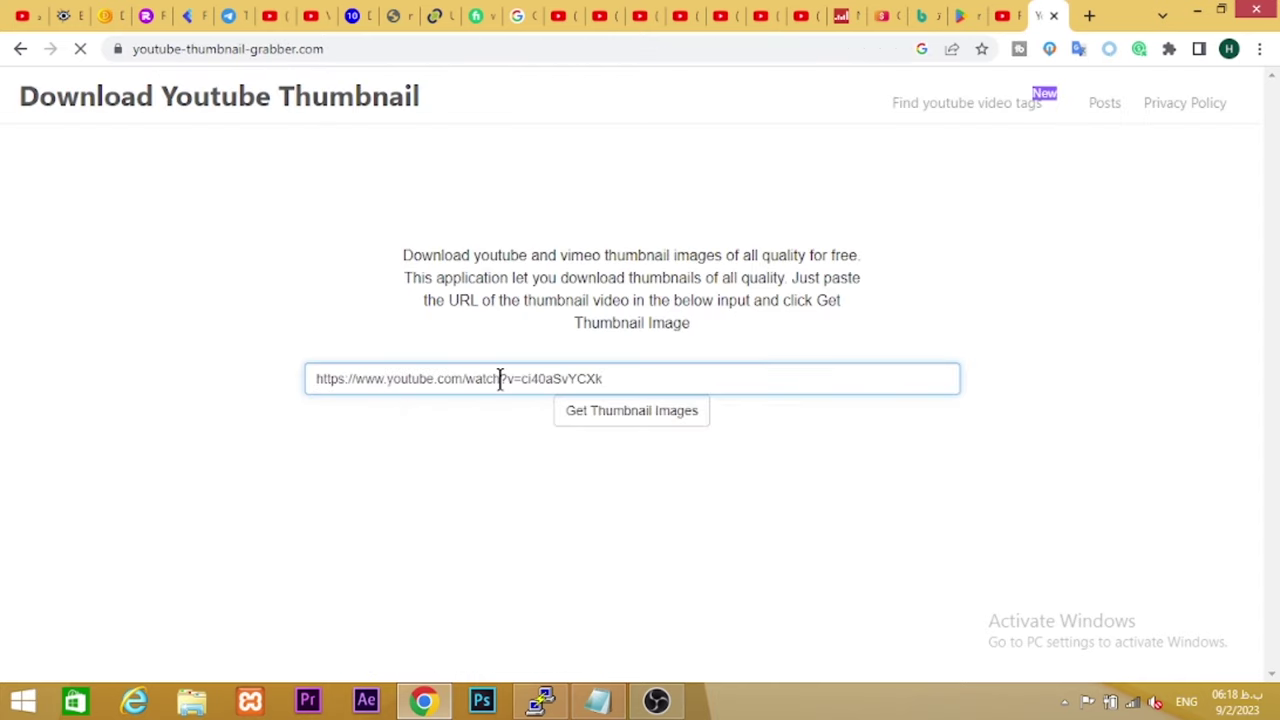
click(611, 414)
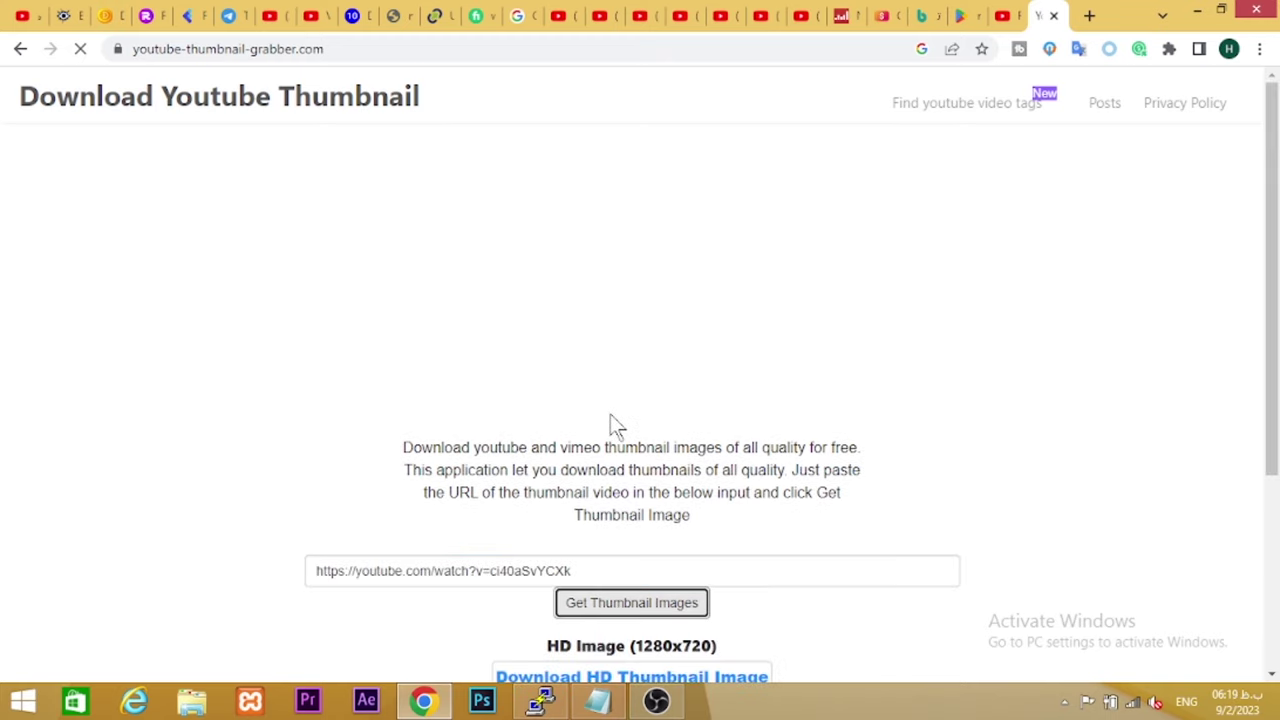
Save the 1280x720 HD thumbnail image from the thumbnail grabber page to the computer
scroll(350, 340, down, 3)
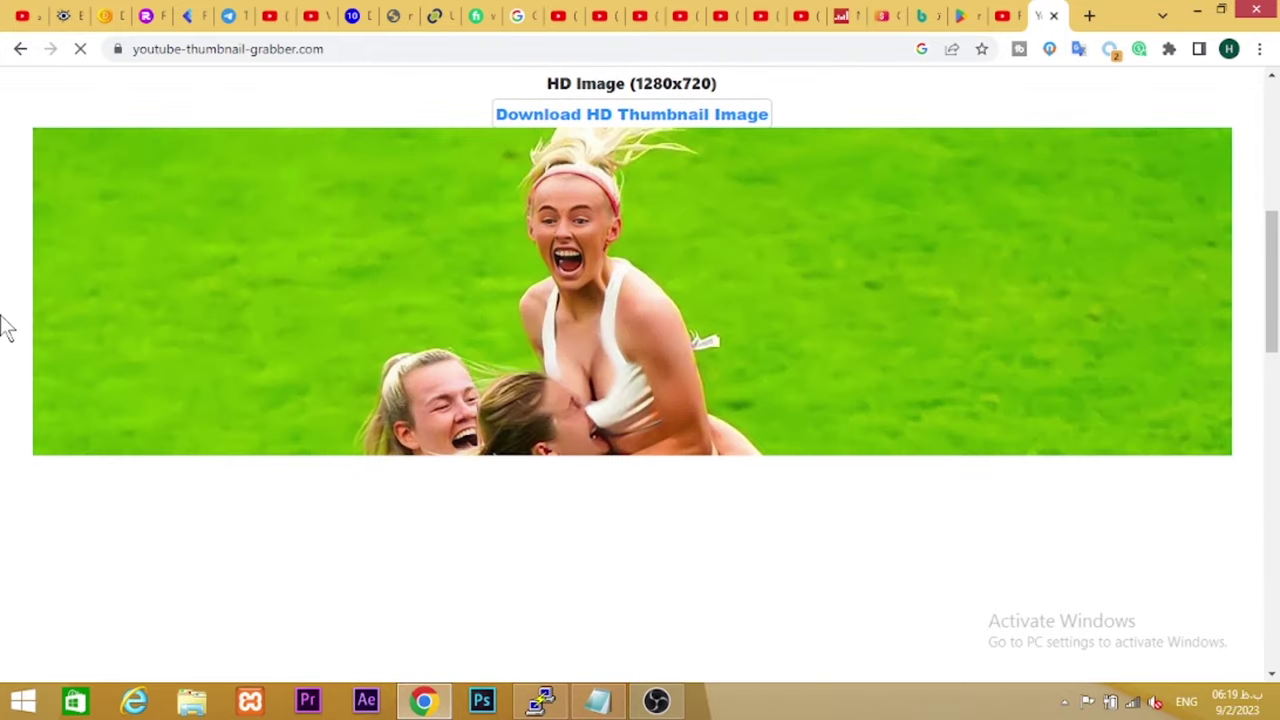
scroll(10, 335, down, 2)
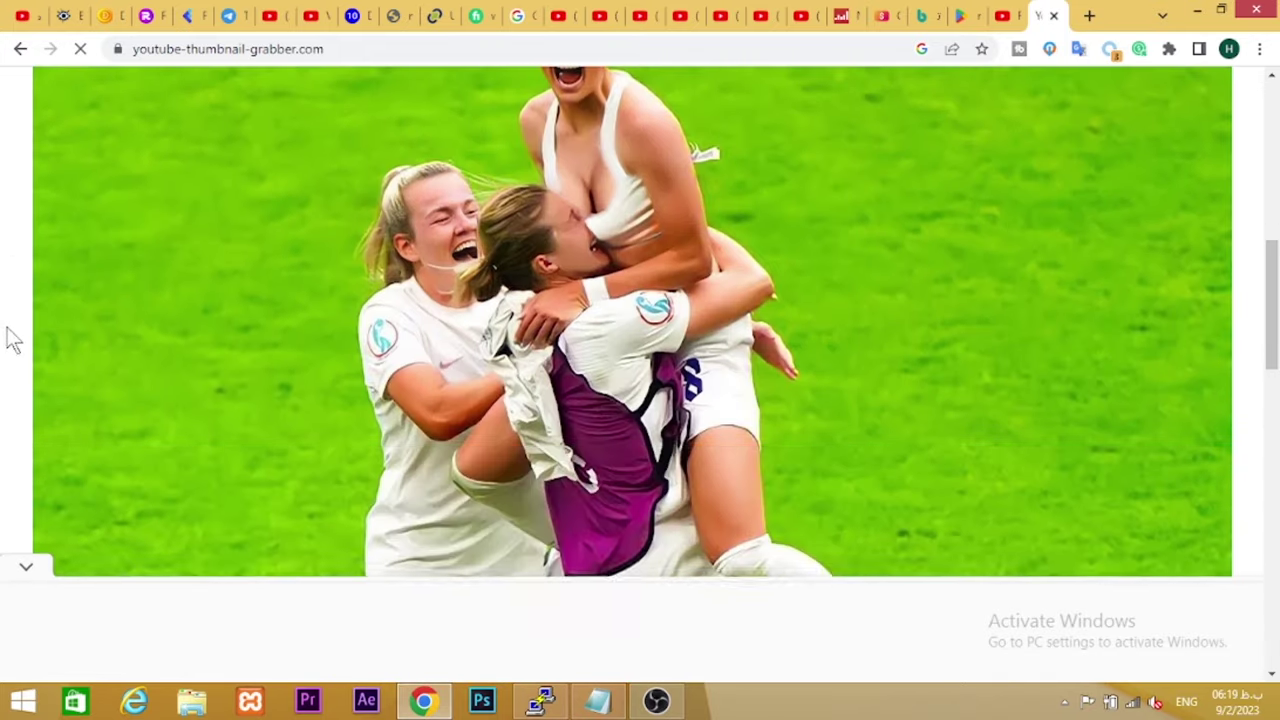
scroll(30, 335, down, 1)
scroll(380, 340, up, 4)
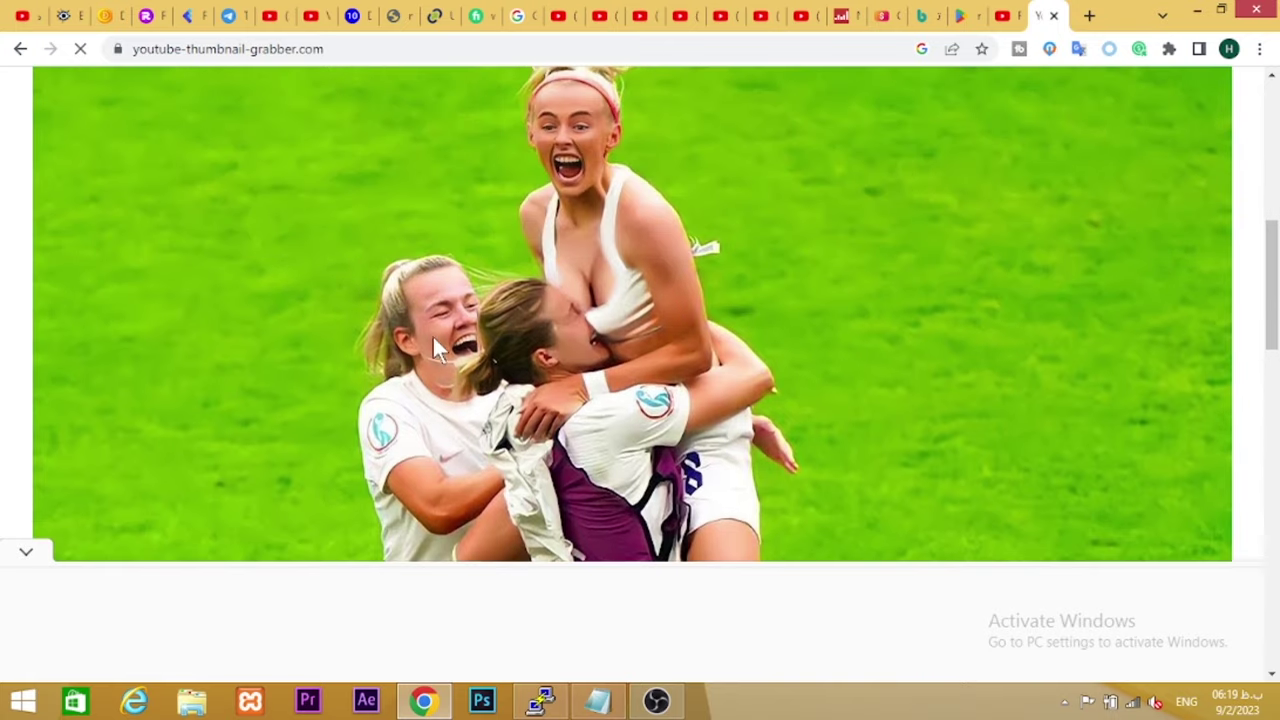
right_click(534, 357)
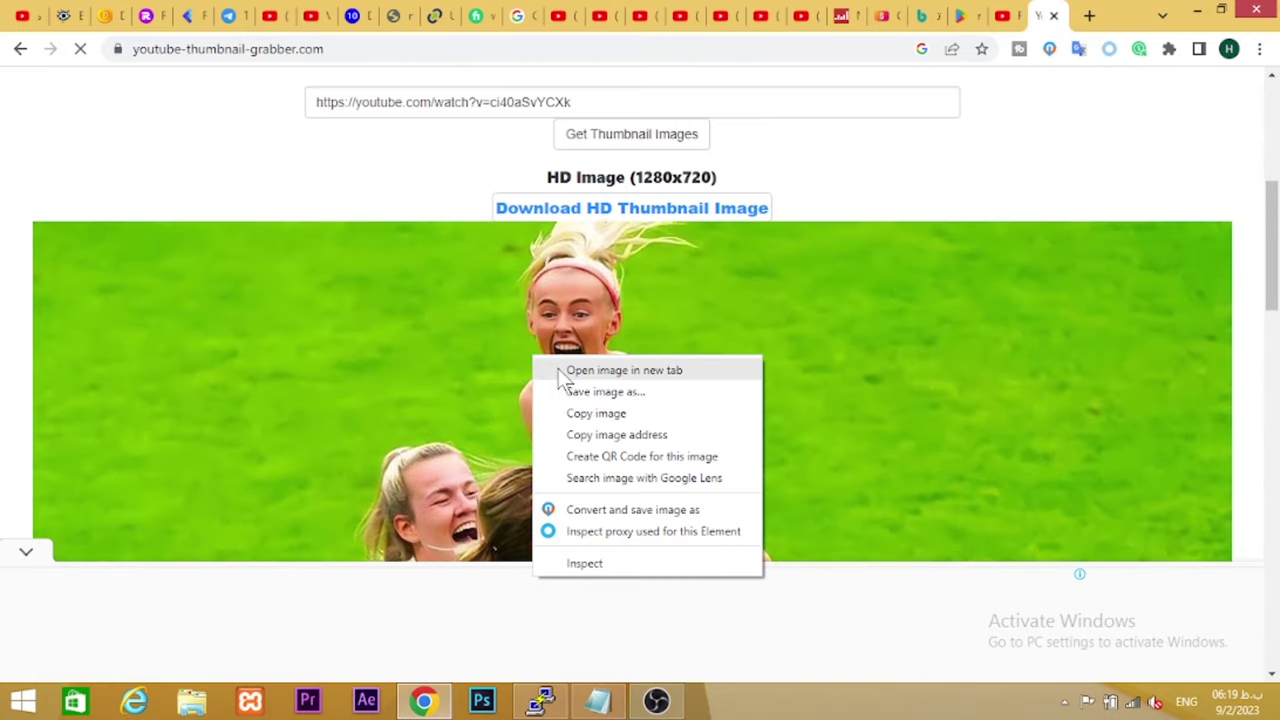
click(650, 393)
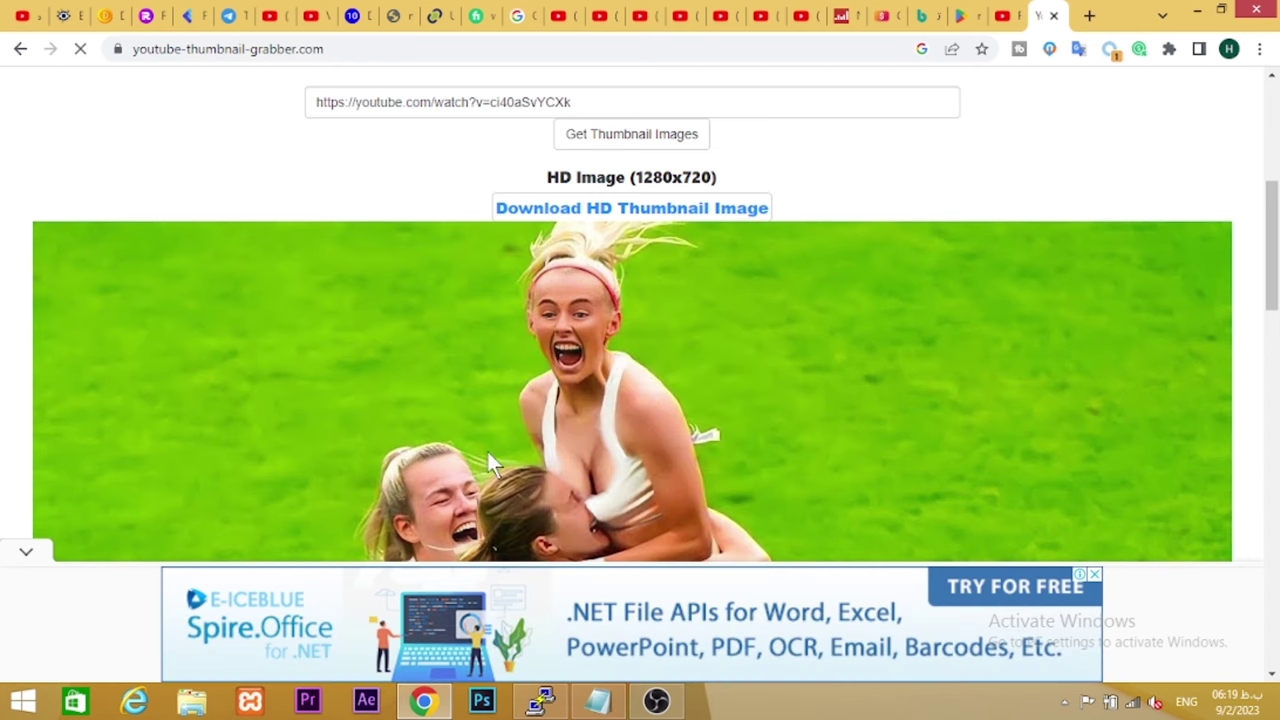
scroll(467, 347, down, 3)
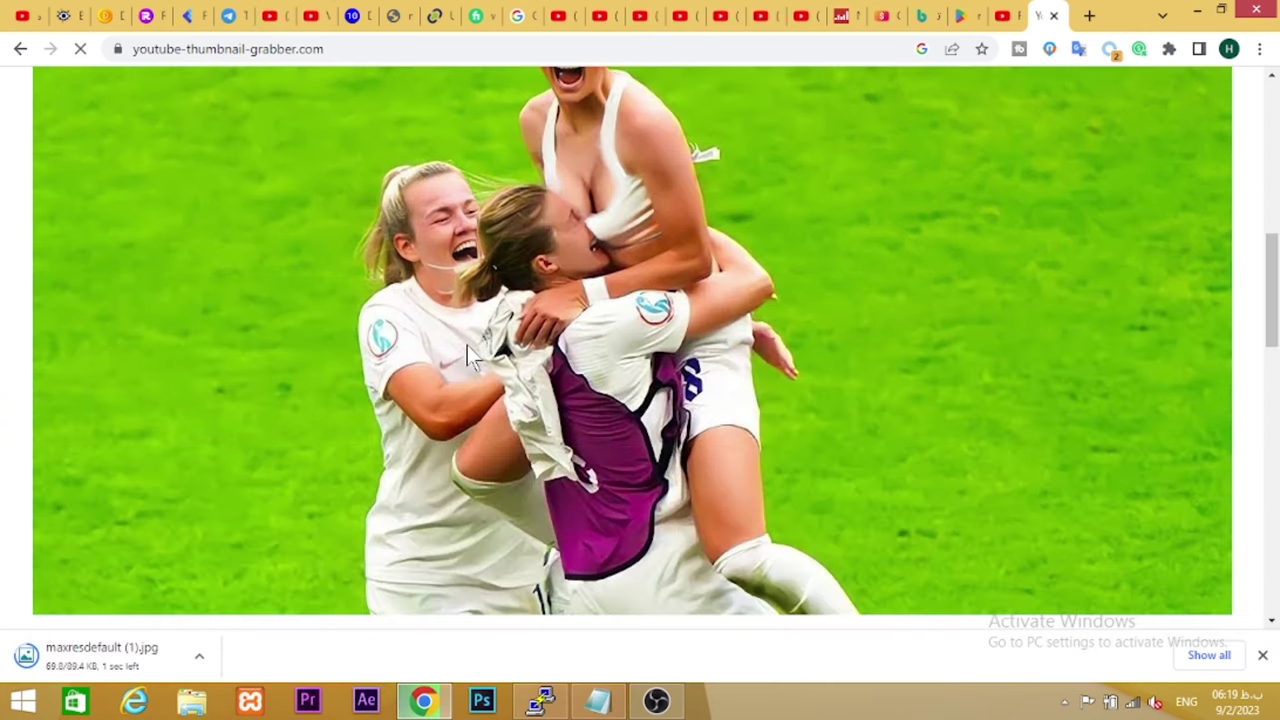
scroll(467, 350, down, 2)
scroll(370, 265, up, 4)
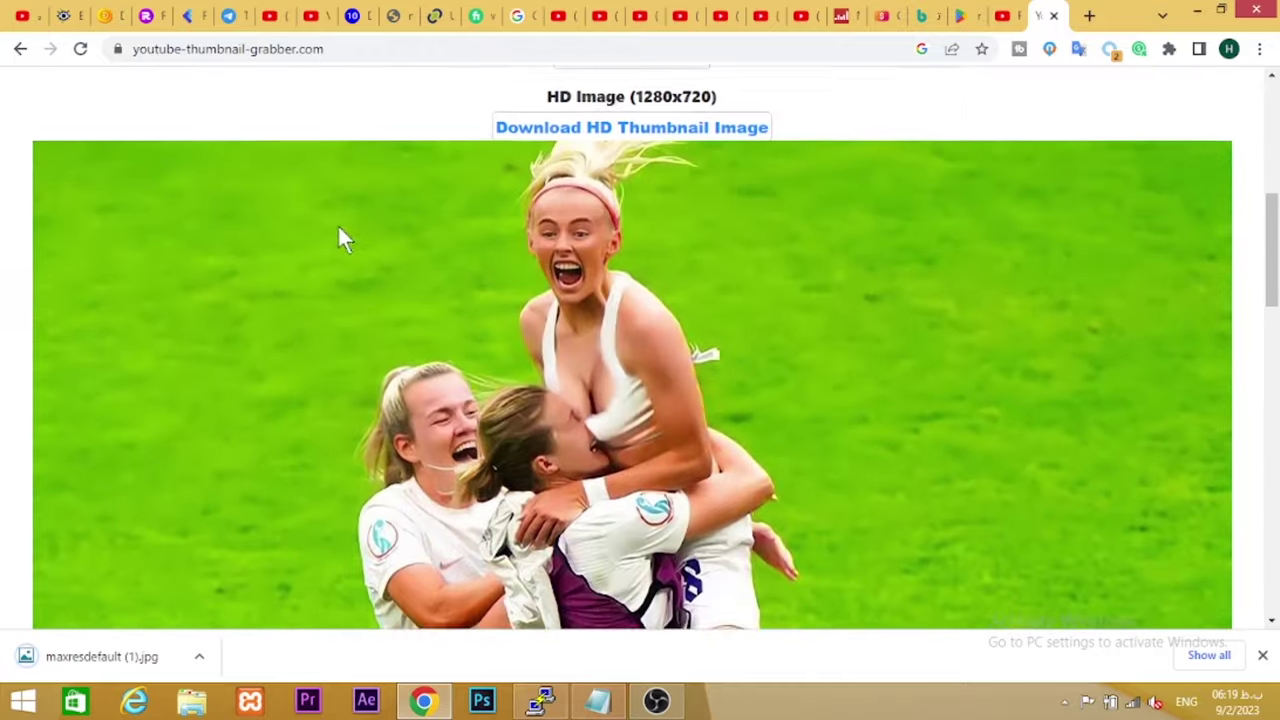
scroll(340, 238, up, 3)
scroll(250, 240, down, 5)
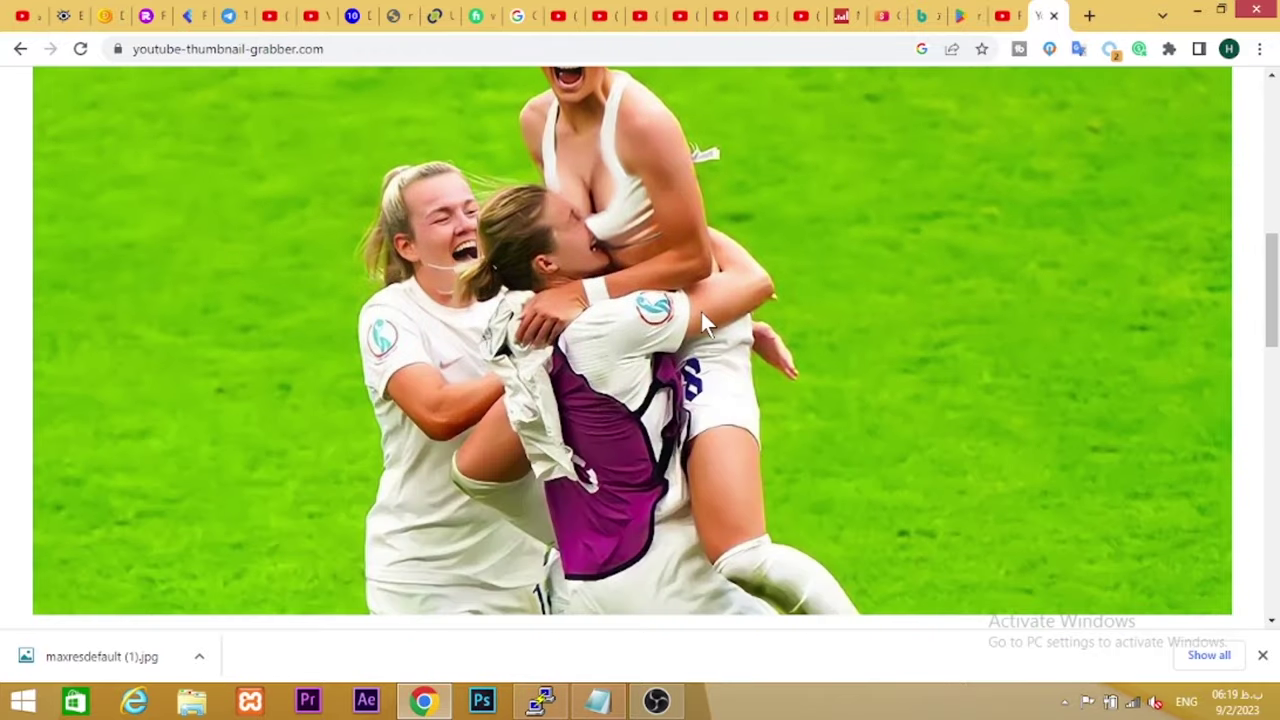
scroll(454, 286, down, 2)
scroll(409, 288, up, 7)
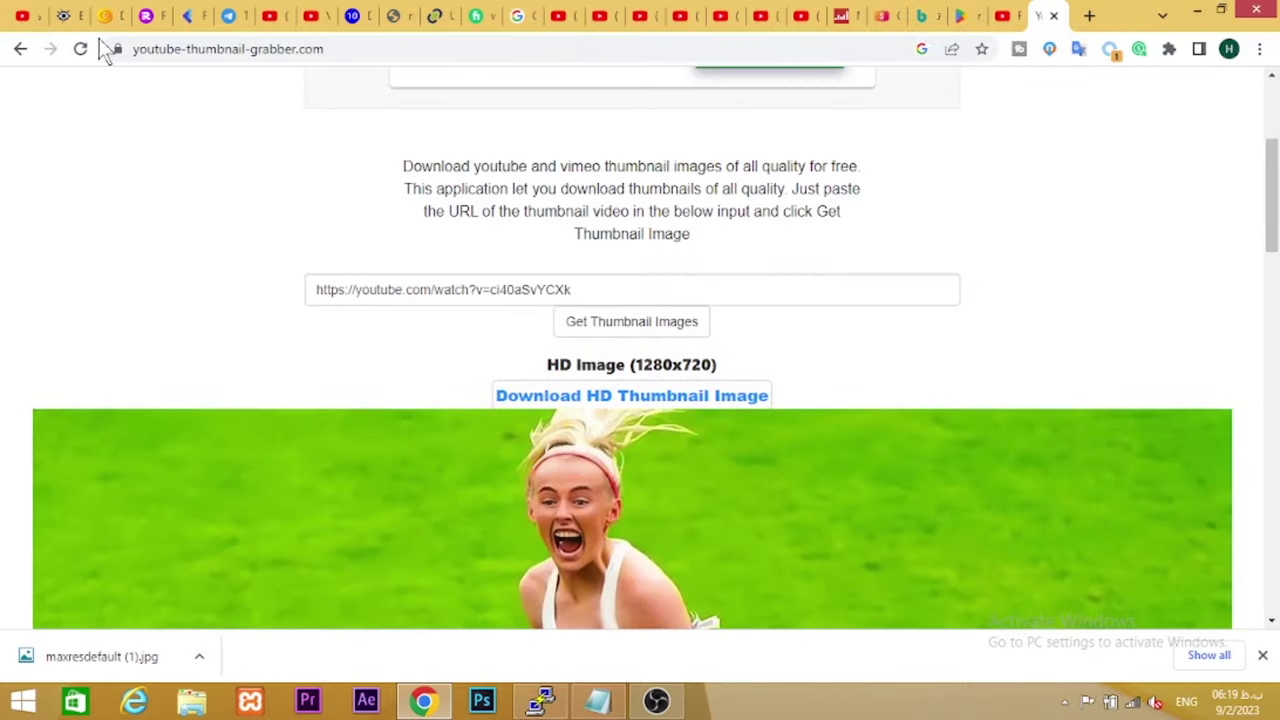
Return to the upload details in YouTube Studio and upload maxresdefault (1).jpg as the video's custom thumbnail
click(24, 17)
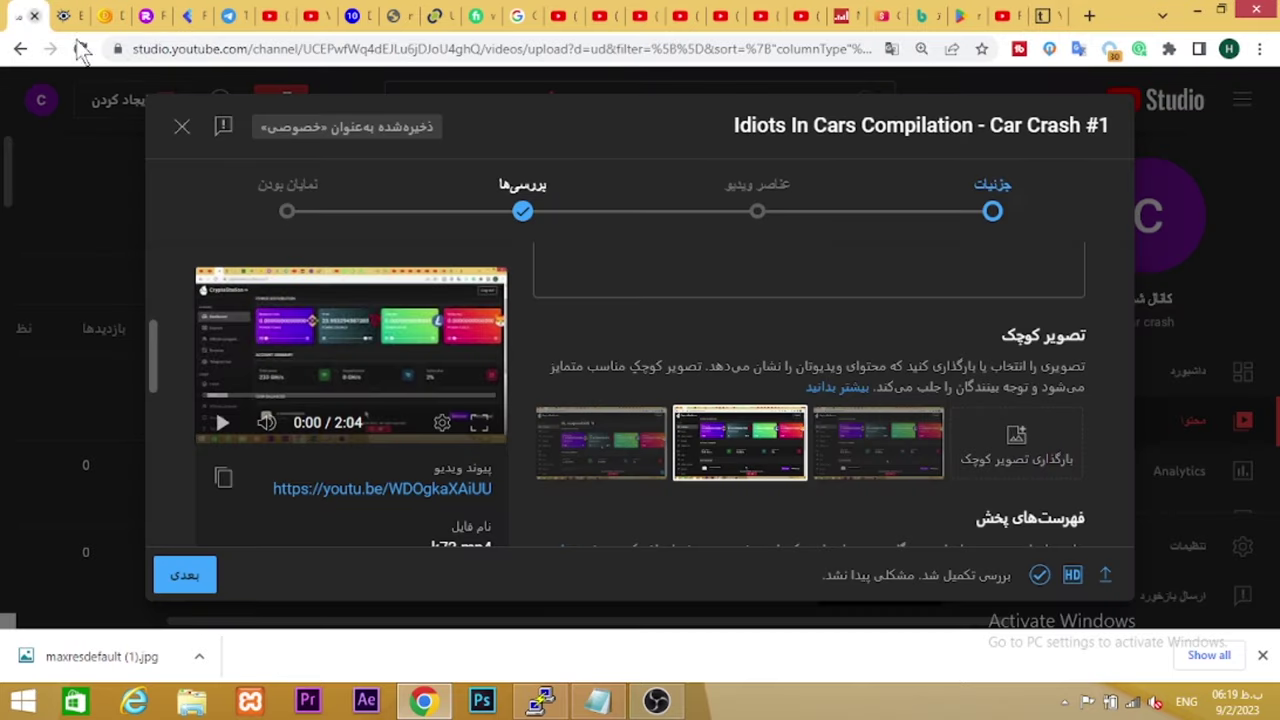
scroll(976, 390, up, 2)
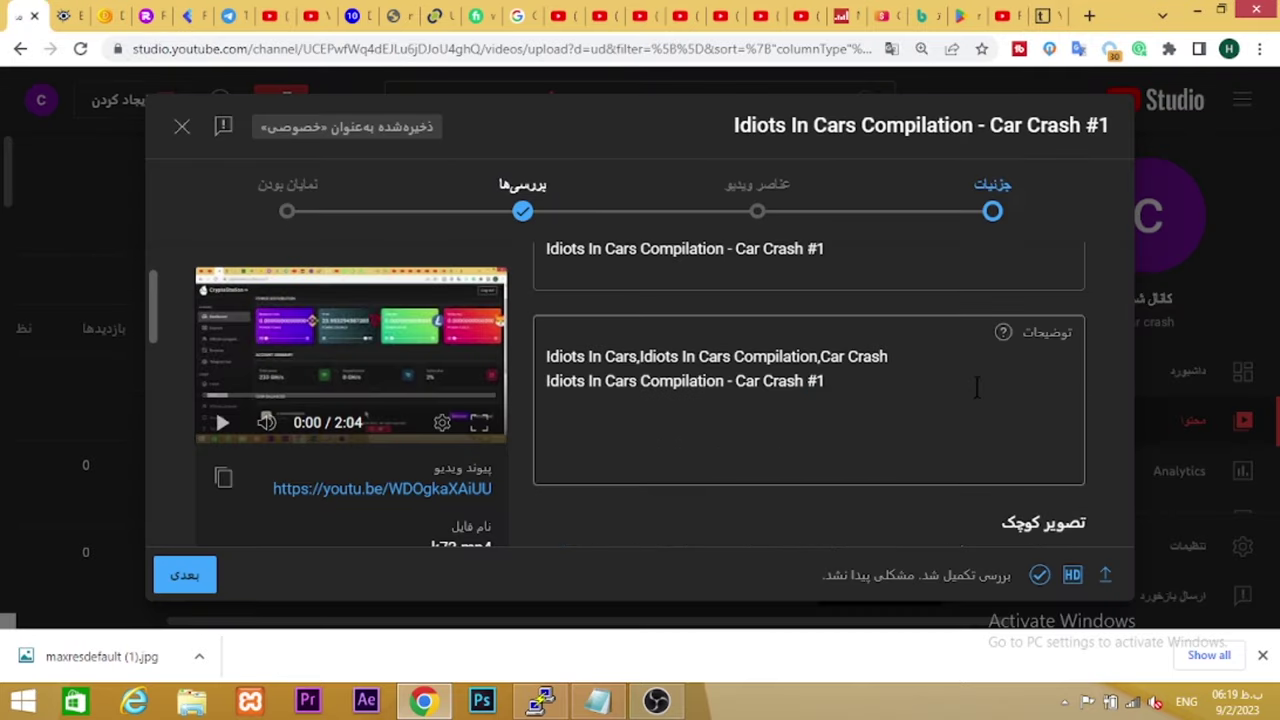
scroll(976, 390, down, 3)
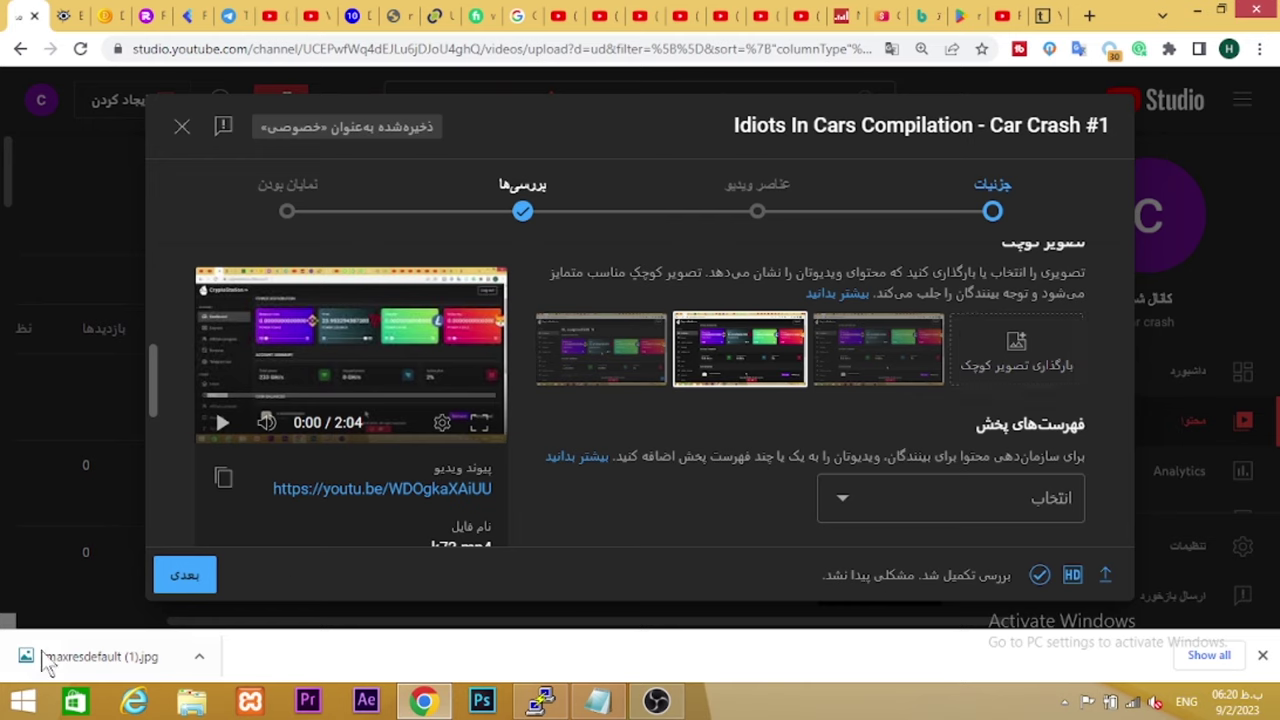
drag(50, 660, 1046, 350)
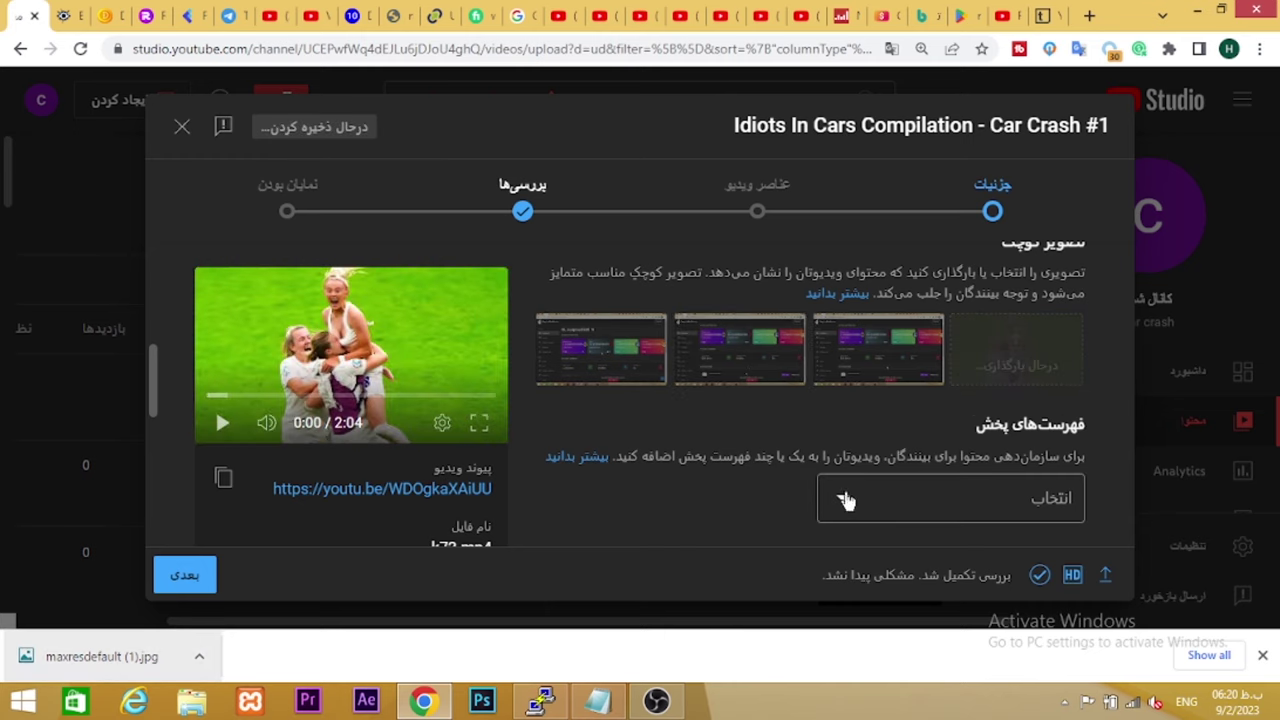
Add the video to the existing "hot sport" playlist
scroll(724, 410, down, 2)
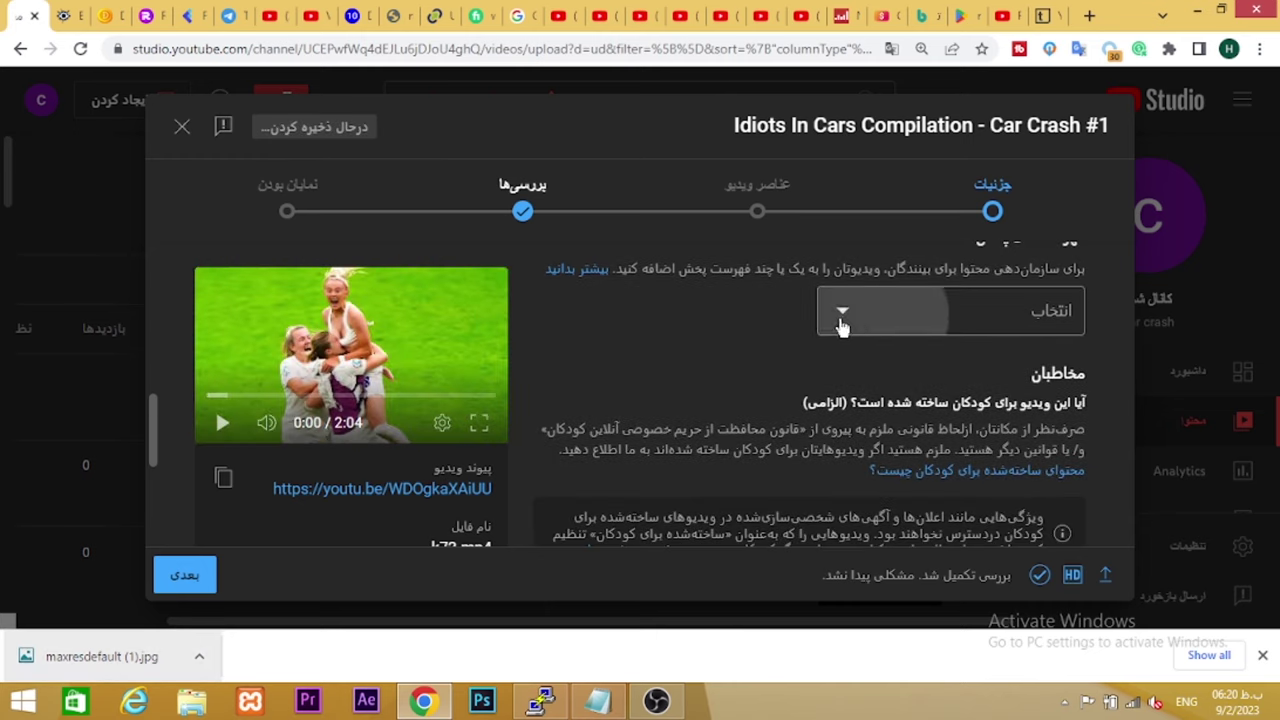
click(840, 318)
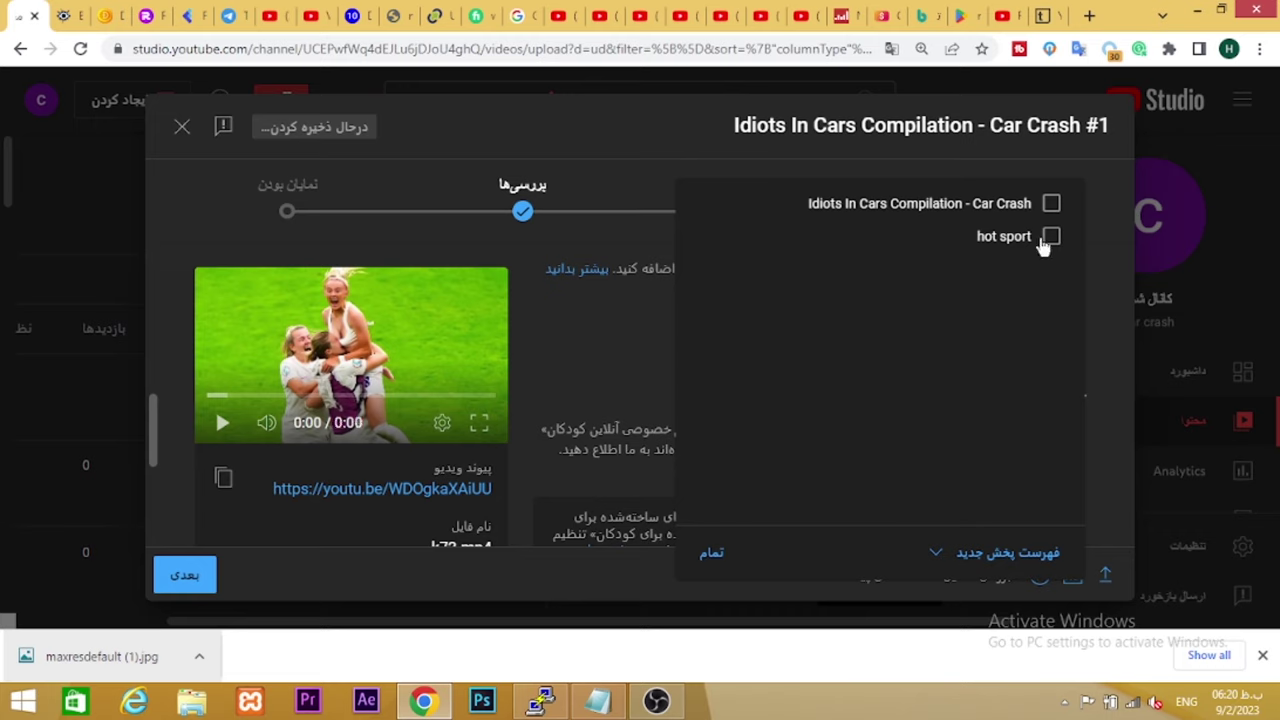
click(1051, 236)
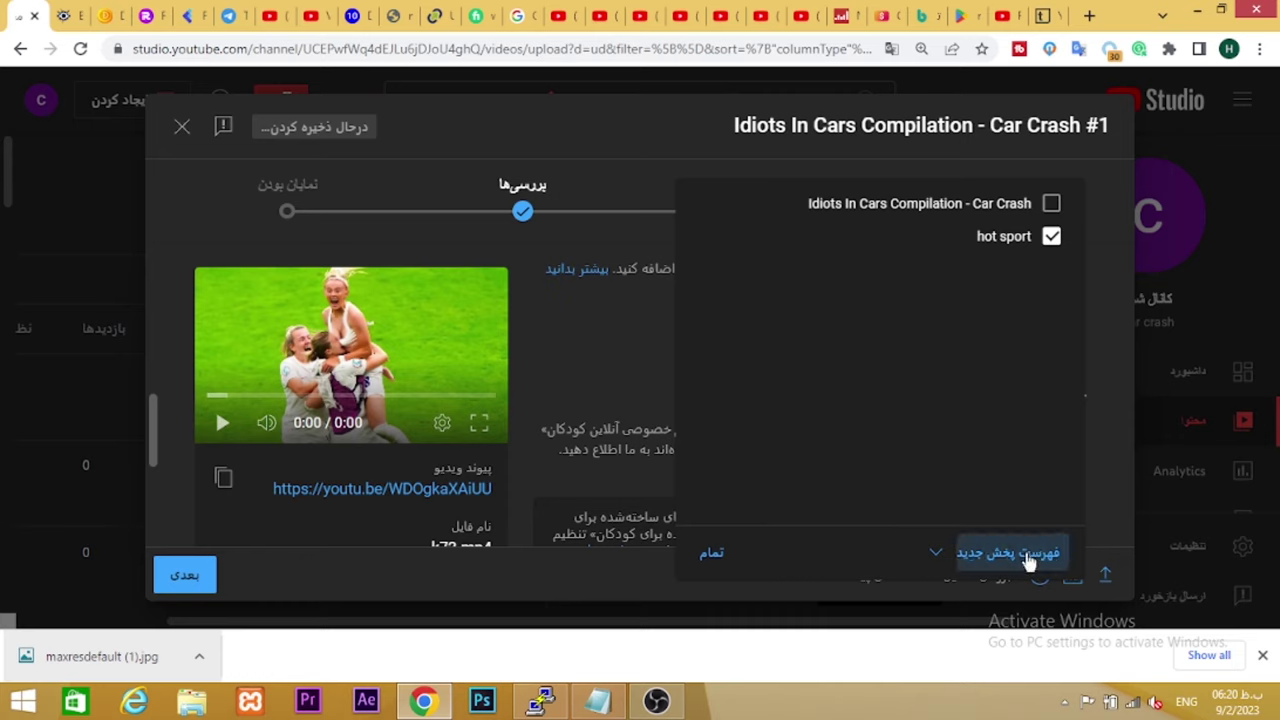
Create a new playlist titled "uiihjjk", keep it selected for the video and confirm the playlist selection
click(1025, 556)
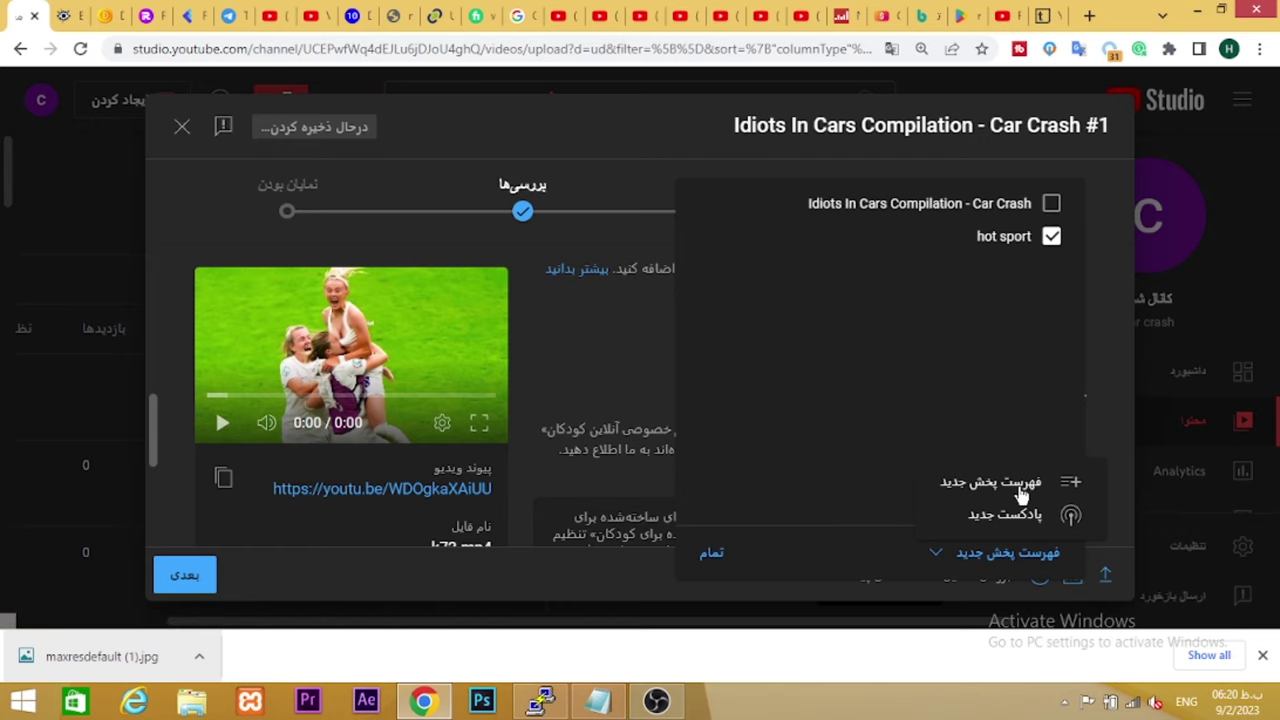
click(1020, 483)
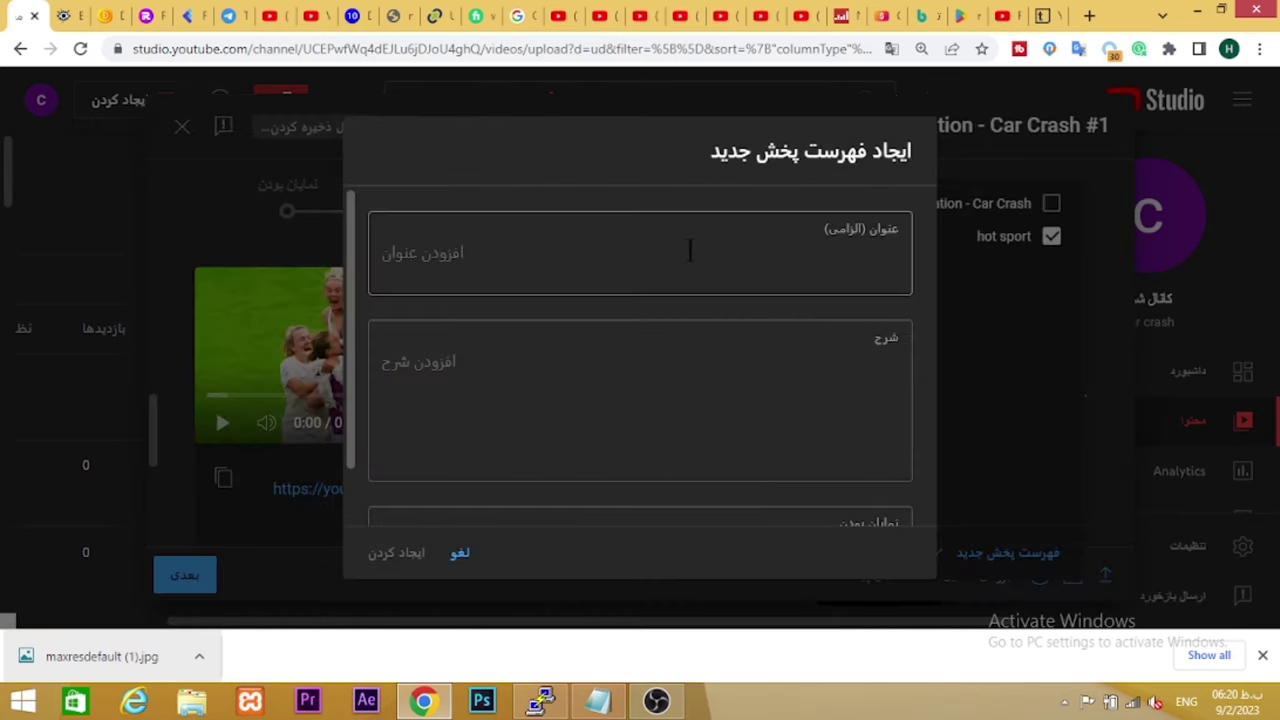
text(uiihjjk)
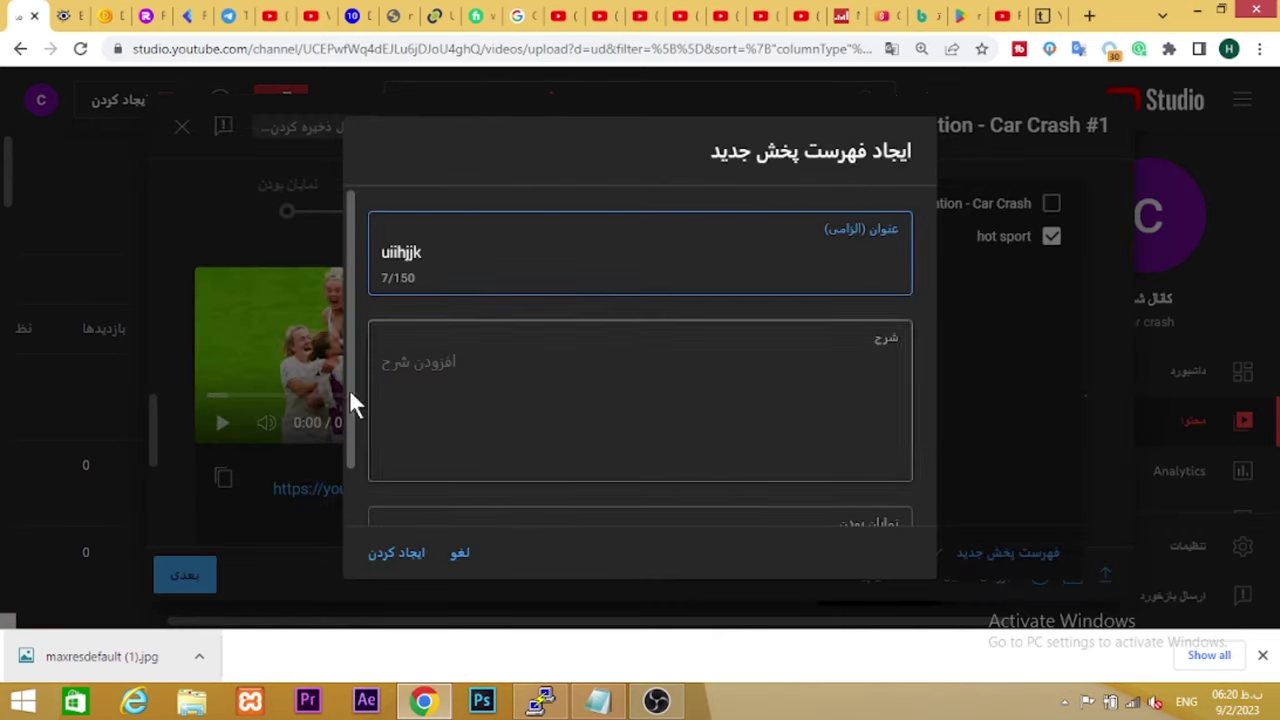
click(378, 552)
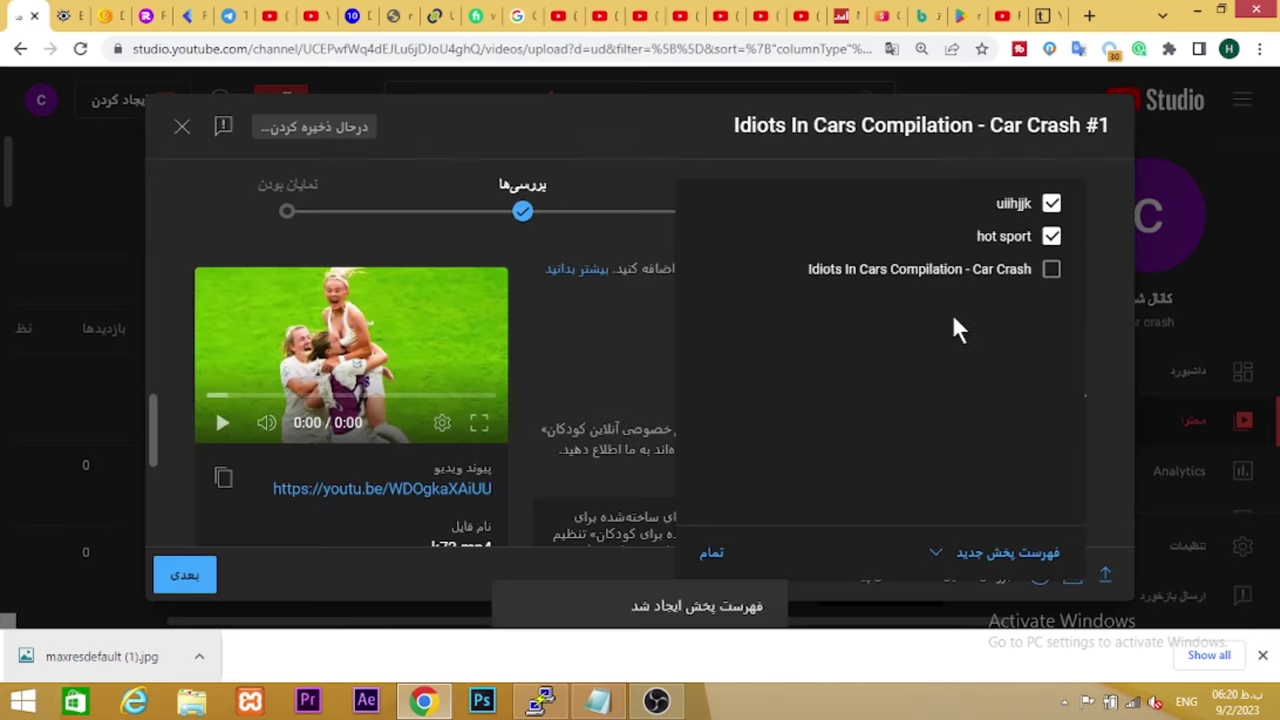
click(1052, 206)
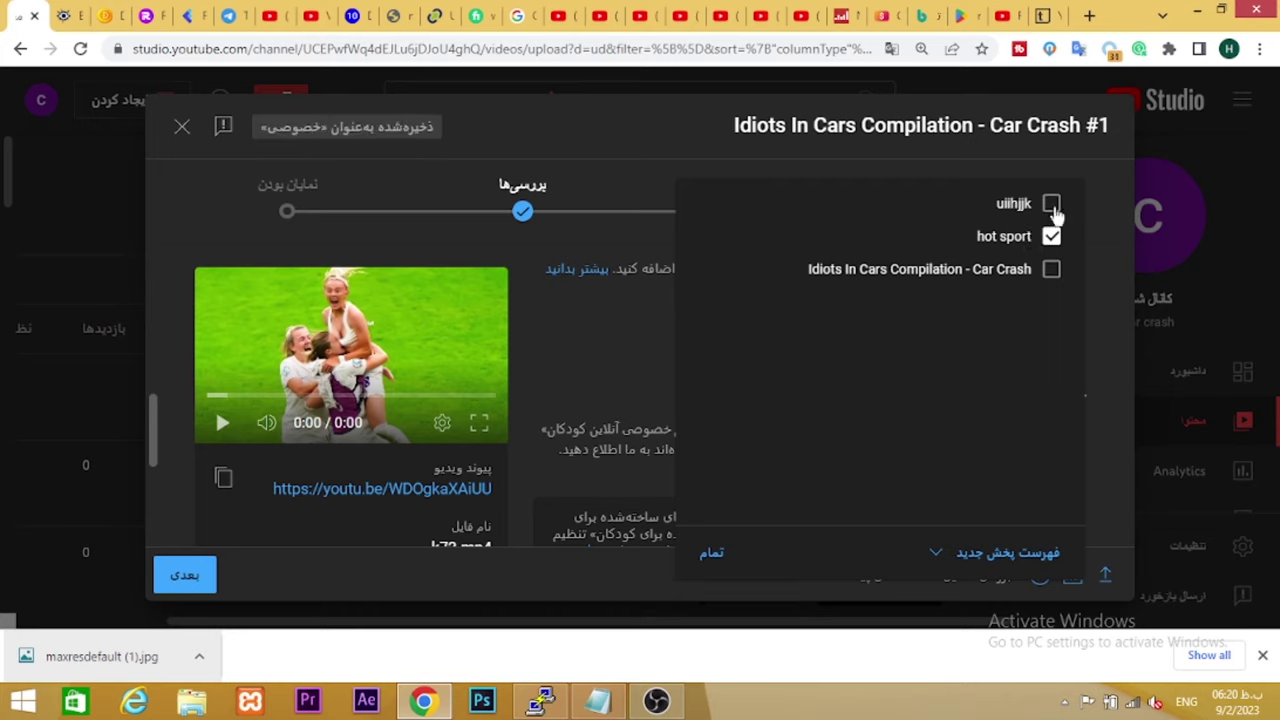
click(1052, 205)
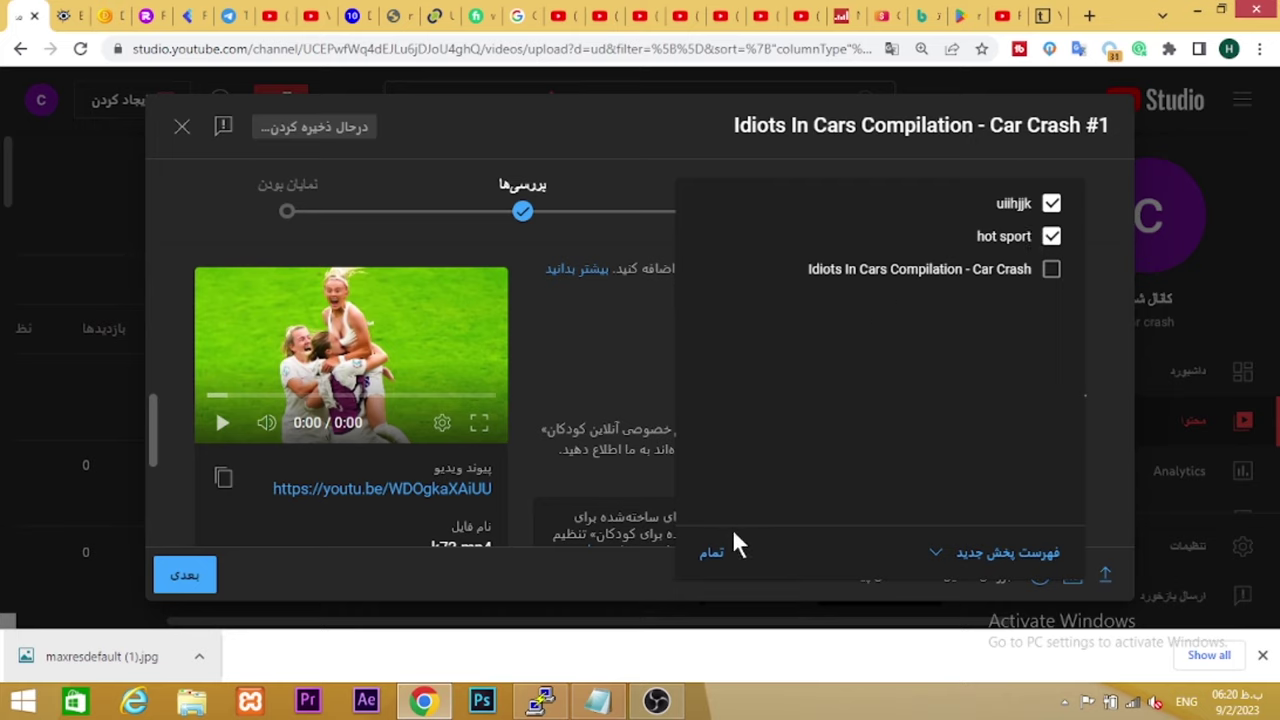
click(710, 558)
Expand the additional video options and mark the video as not made for kids
scroll(648, 335, down, 3)
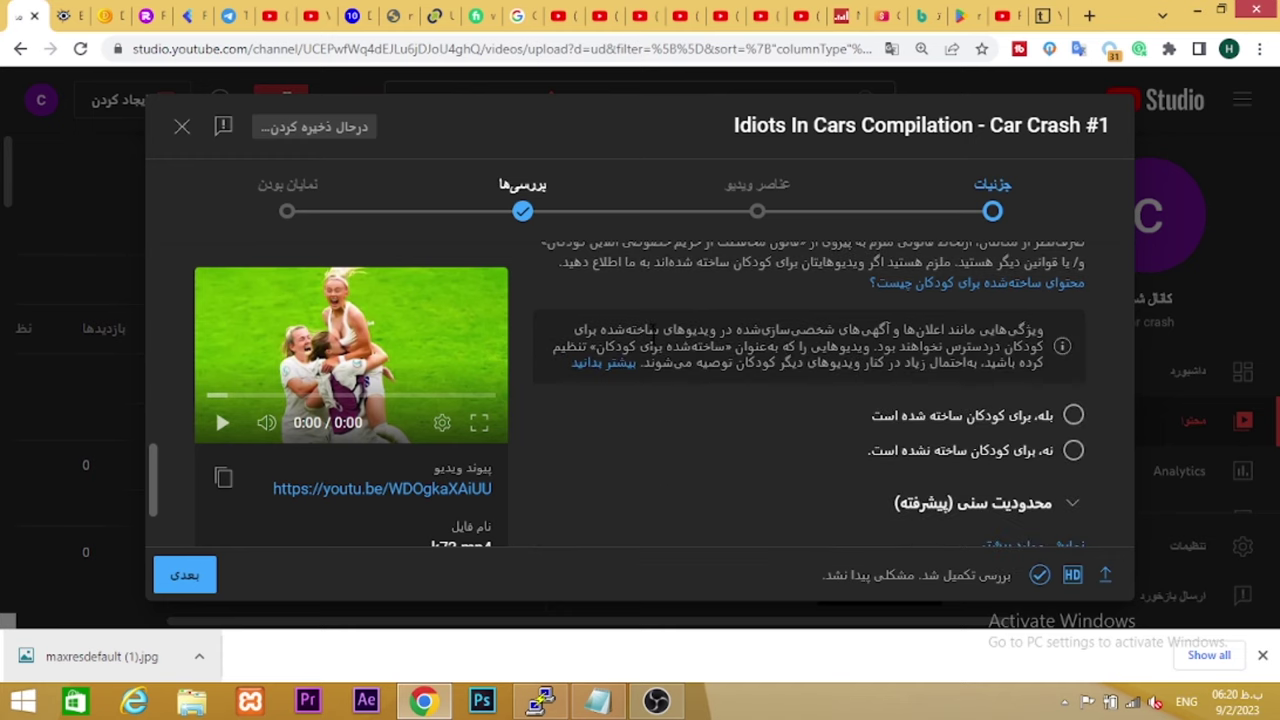
scroll(668, 345, down, 1)
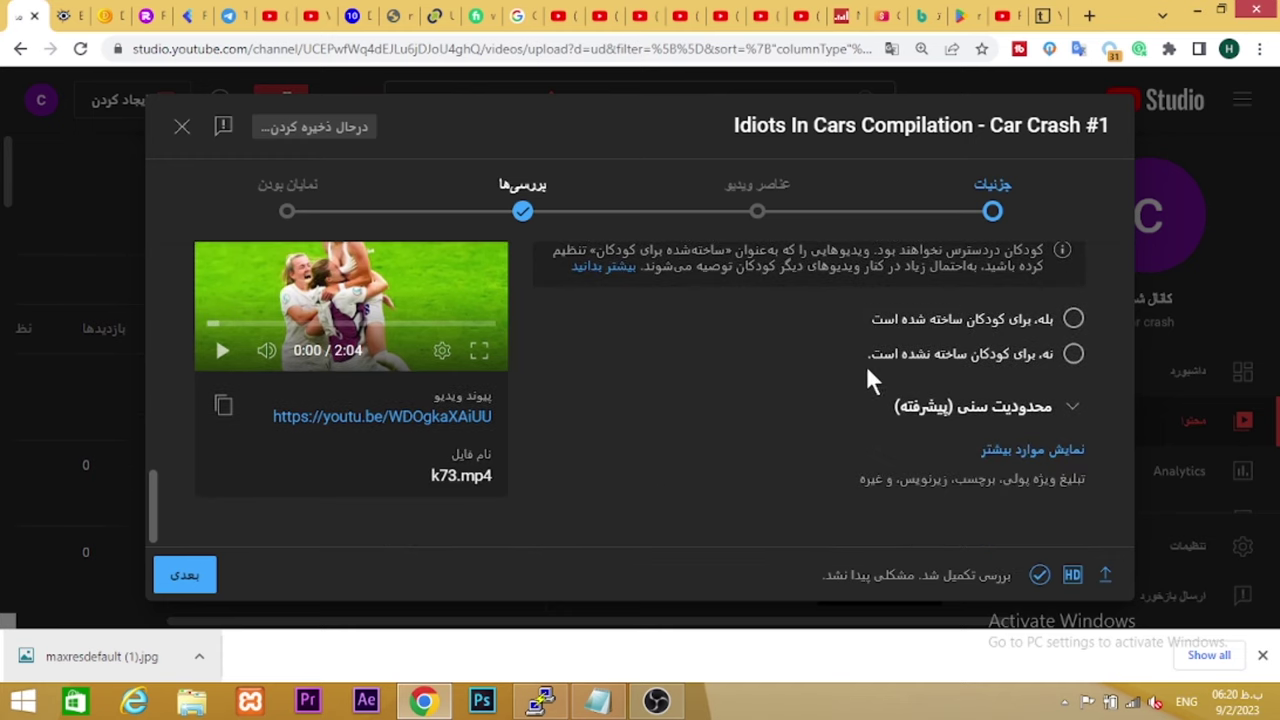
click(1022, 455)
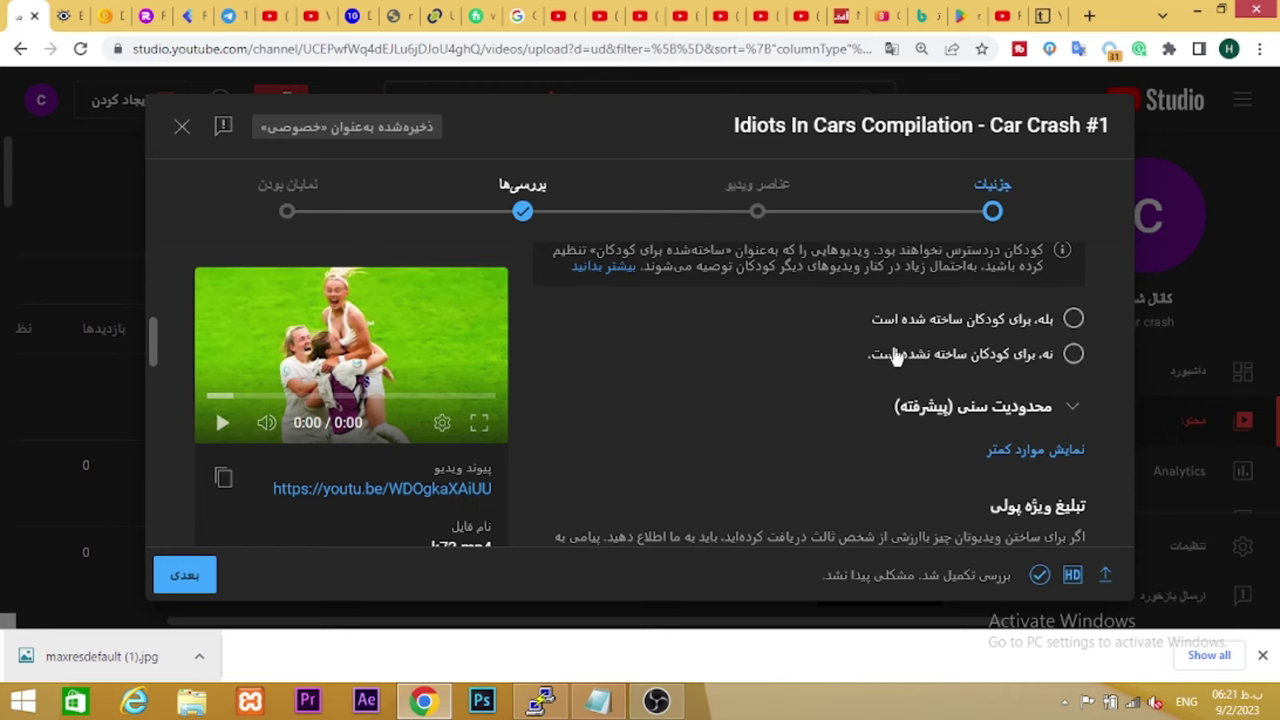
click(1074, 356)
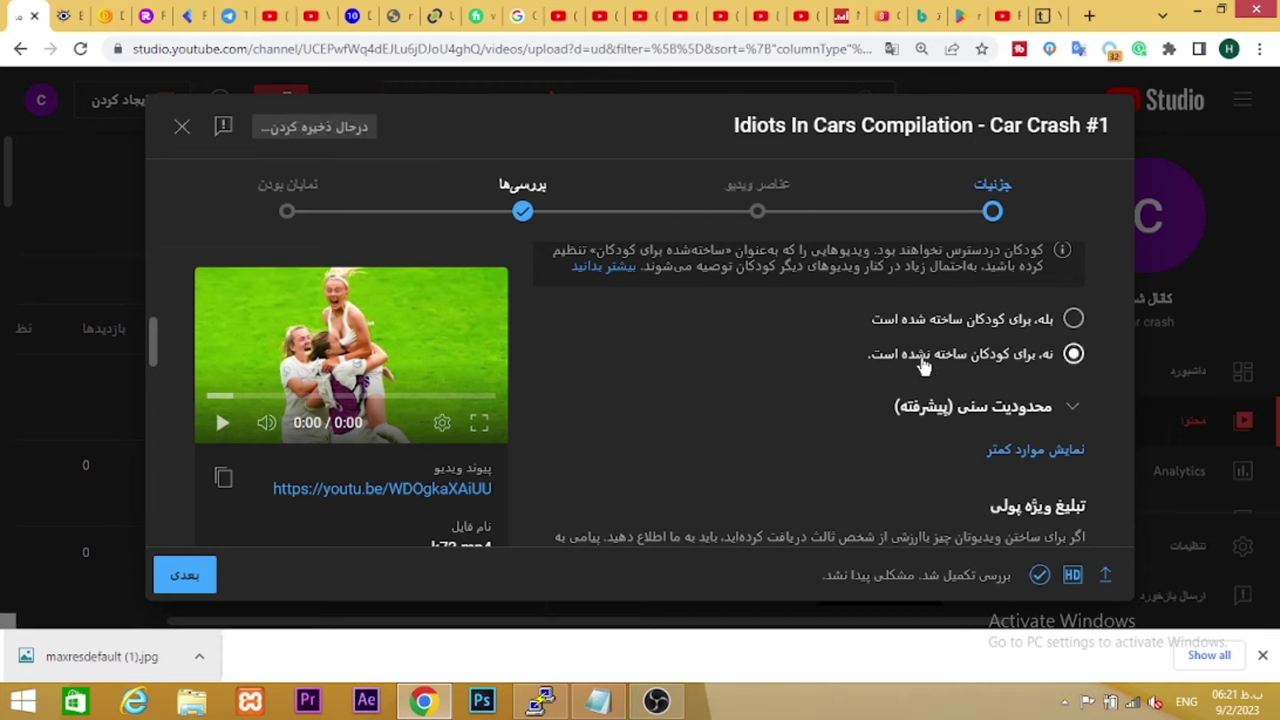
Examine the paid promotion, automatic chapters and featured places settings in the video details
scroll(900, 375, down, 3)
scroll(918, 385, down, 2)
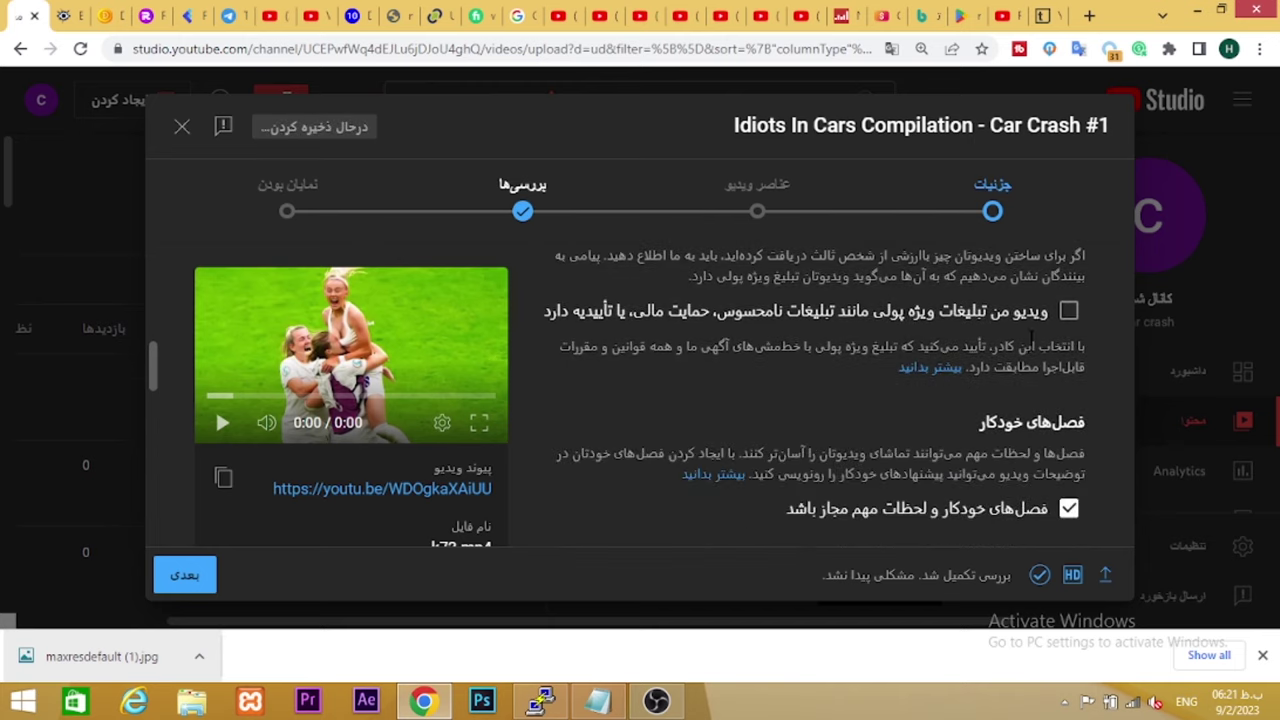
scroll(1030, 350, down, 1)
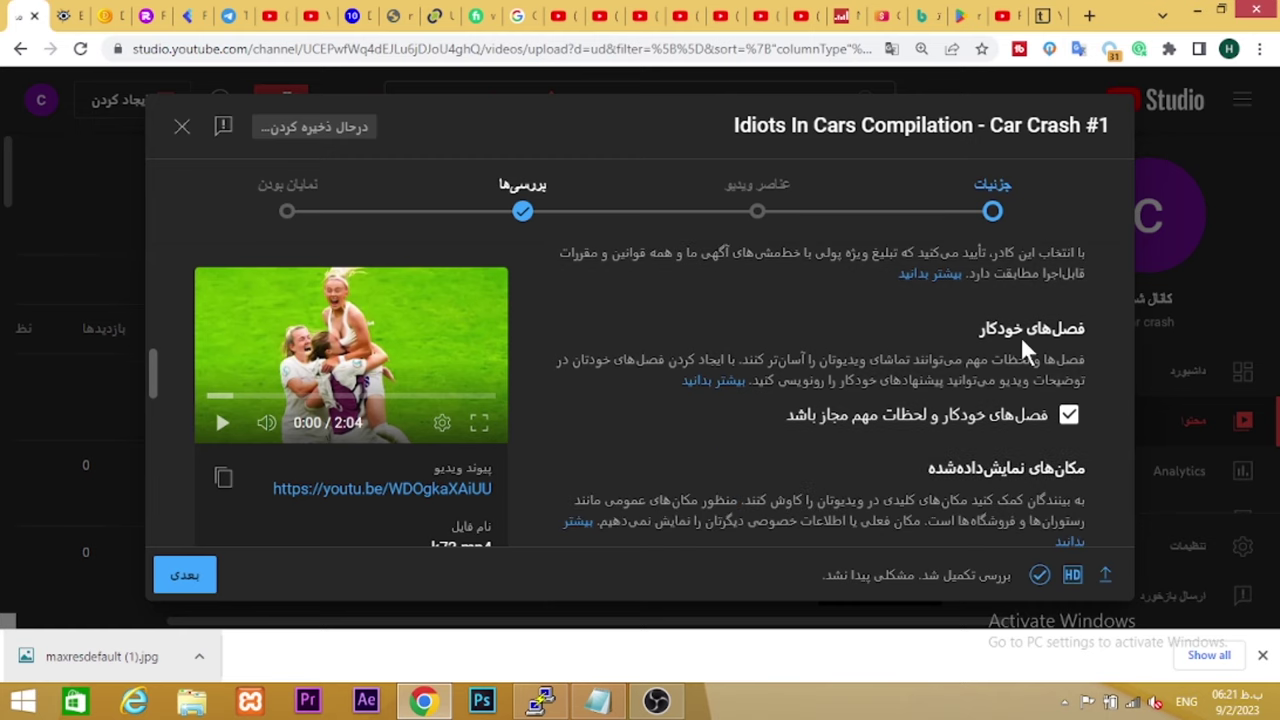
scroll(1028, 352, up, 2)
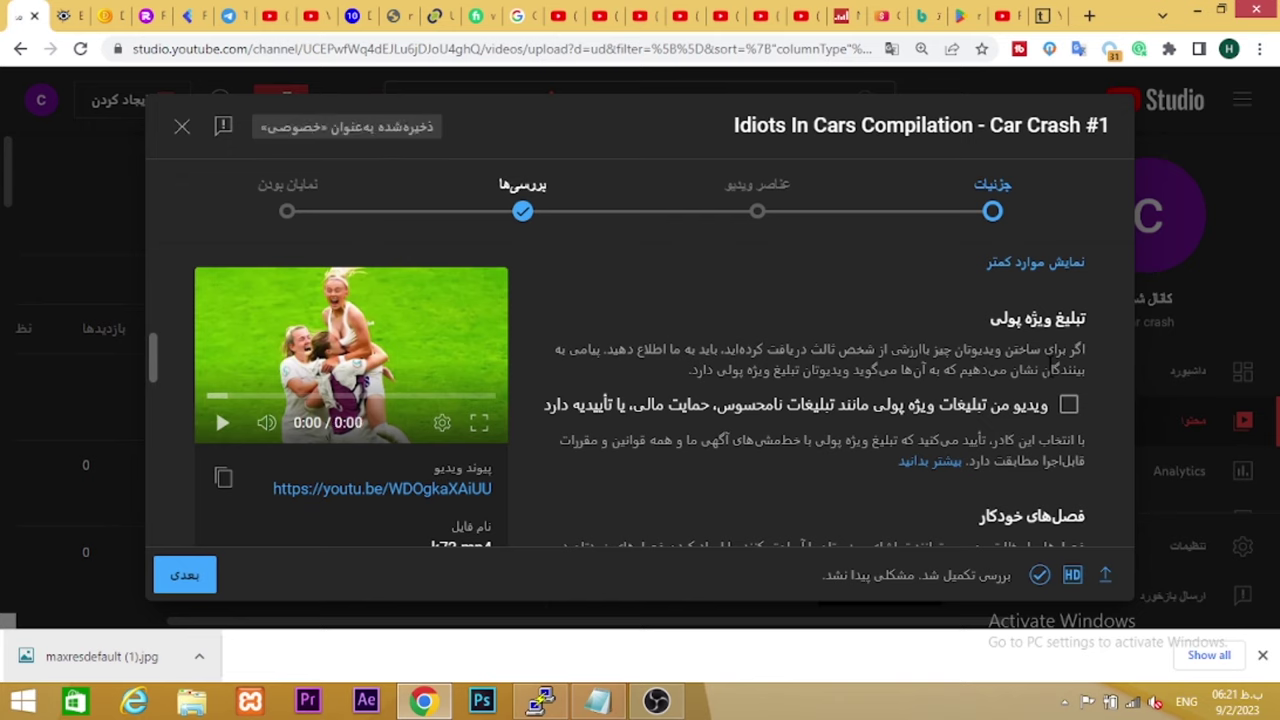
scroll(1036, 395, down, 1)
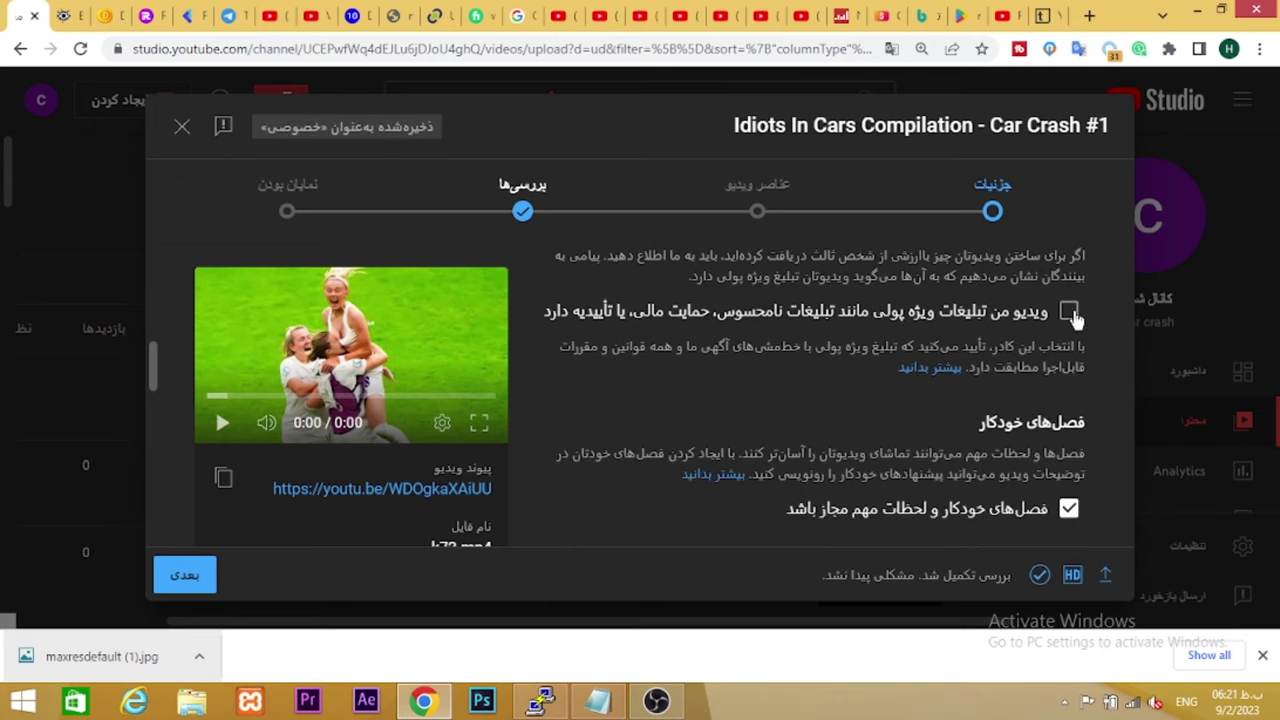
scroll(1085, 350, down, 1)
scroll(1050, 345, down, 1)
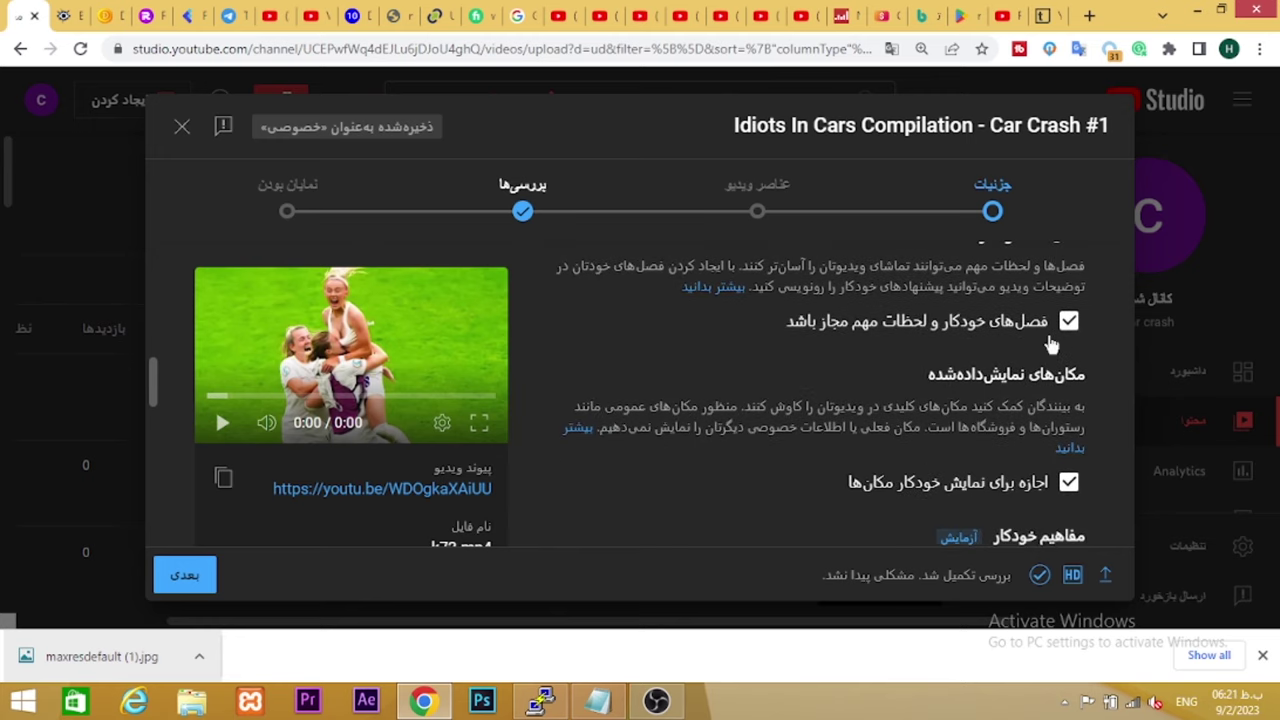
scroll(1050, 345, up, 1)
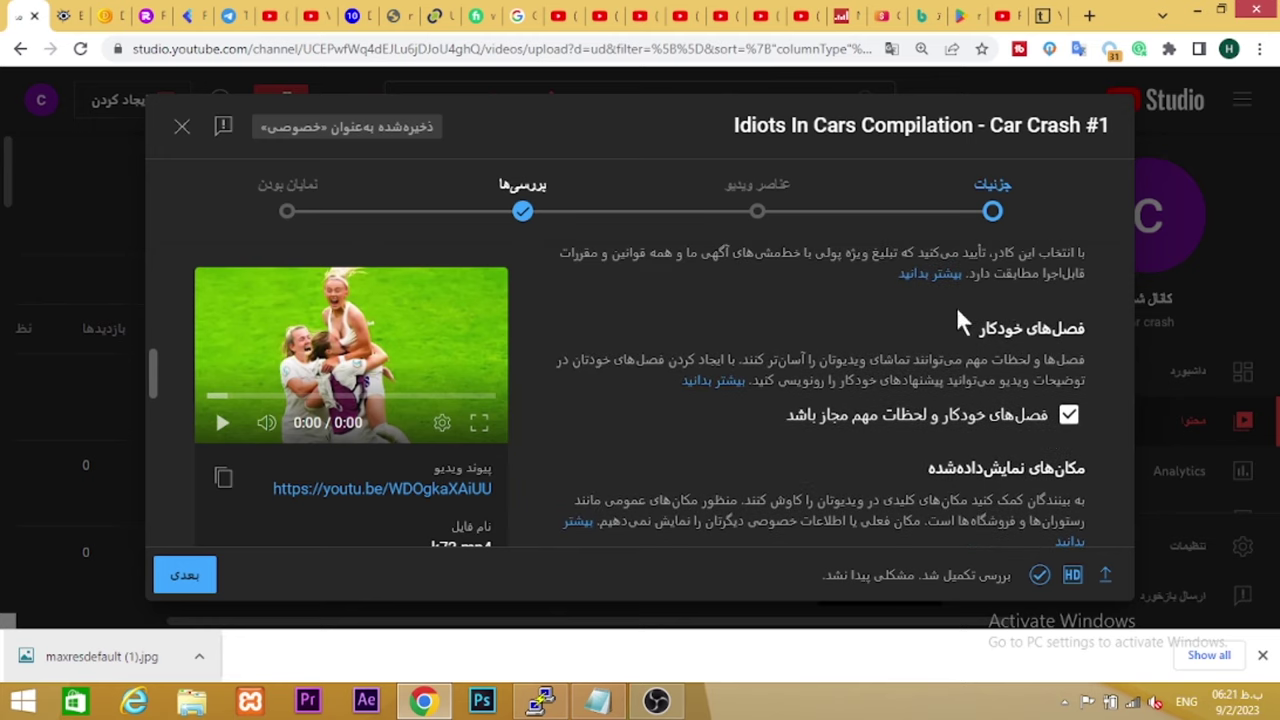
scroll(955, 322, down, 1)
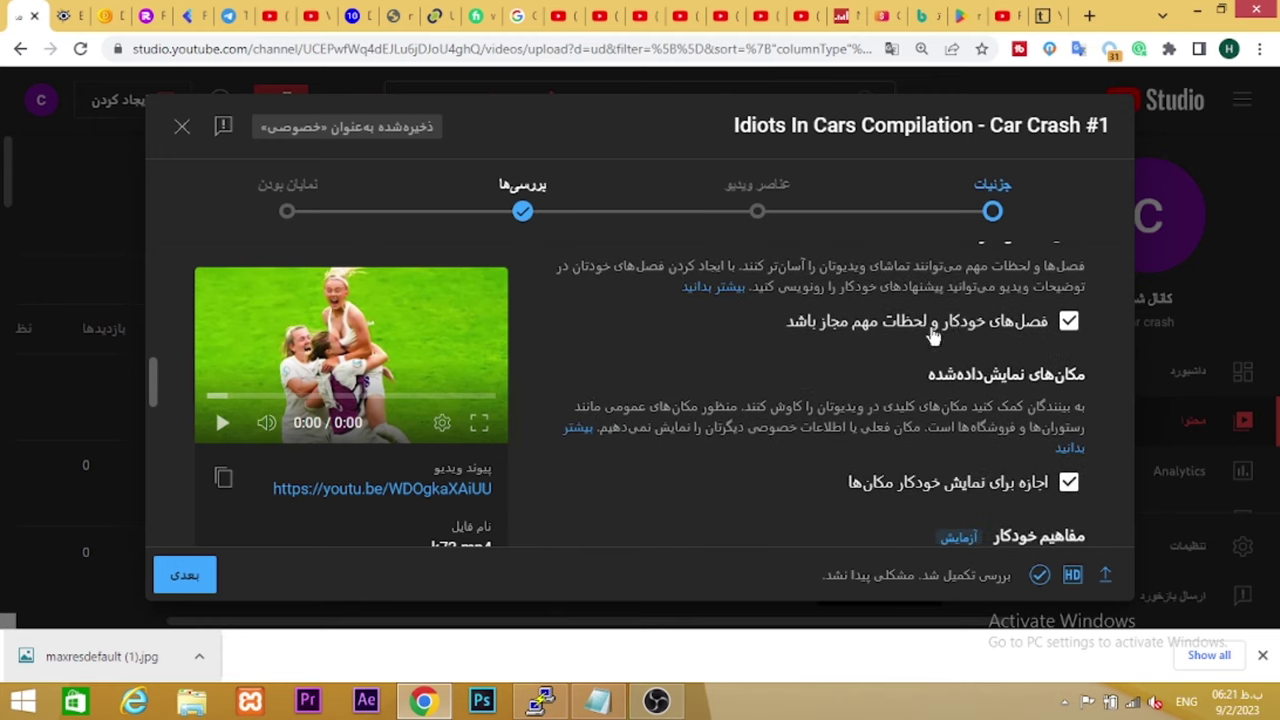
scroll(988, 357, up, 1)
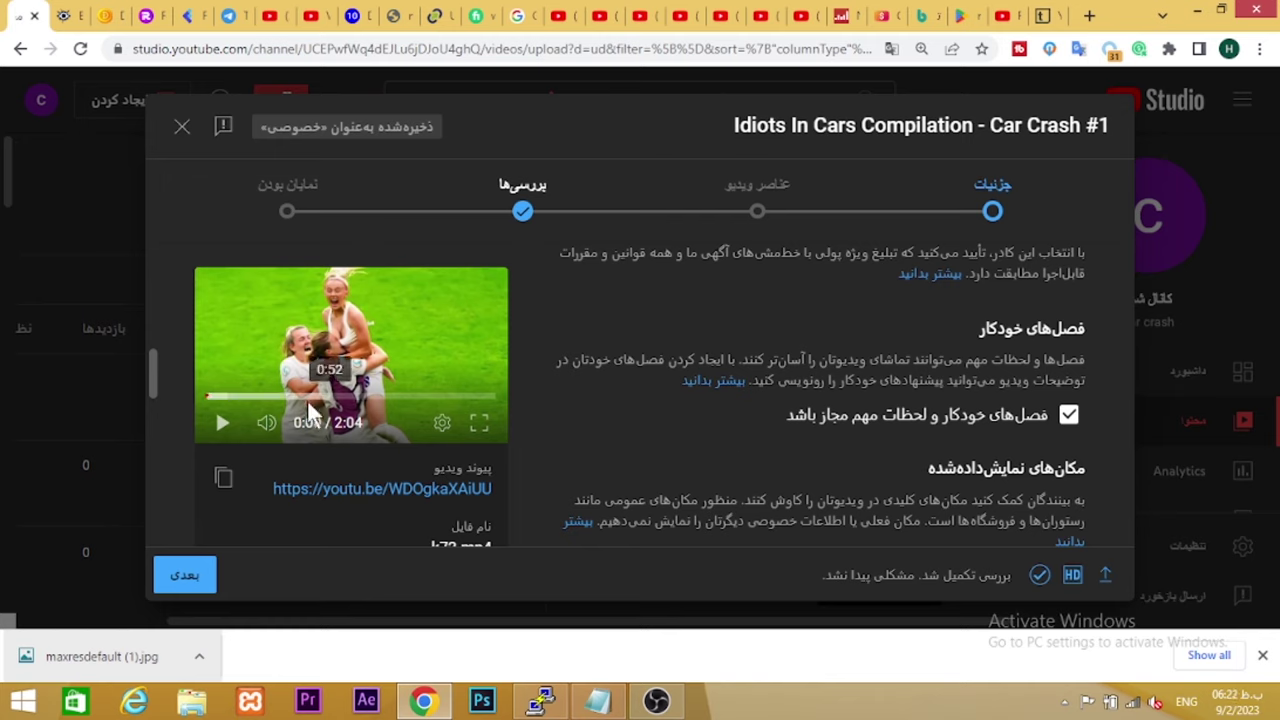
scroll(903, 438, down, 1)
scroll(903, 440, down, 2)
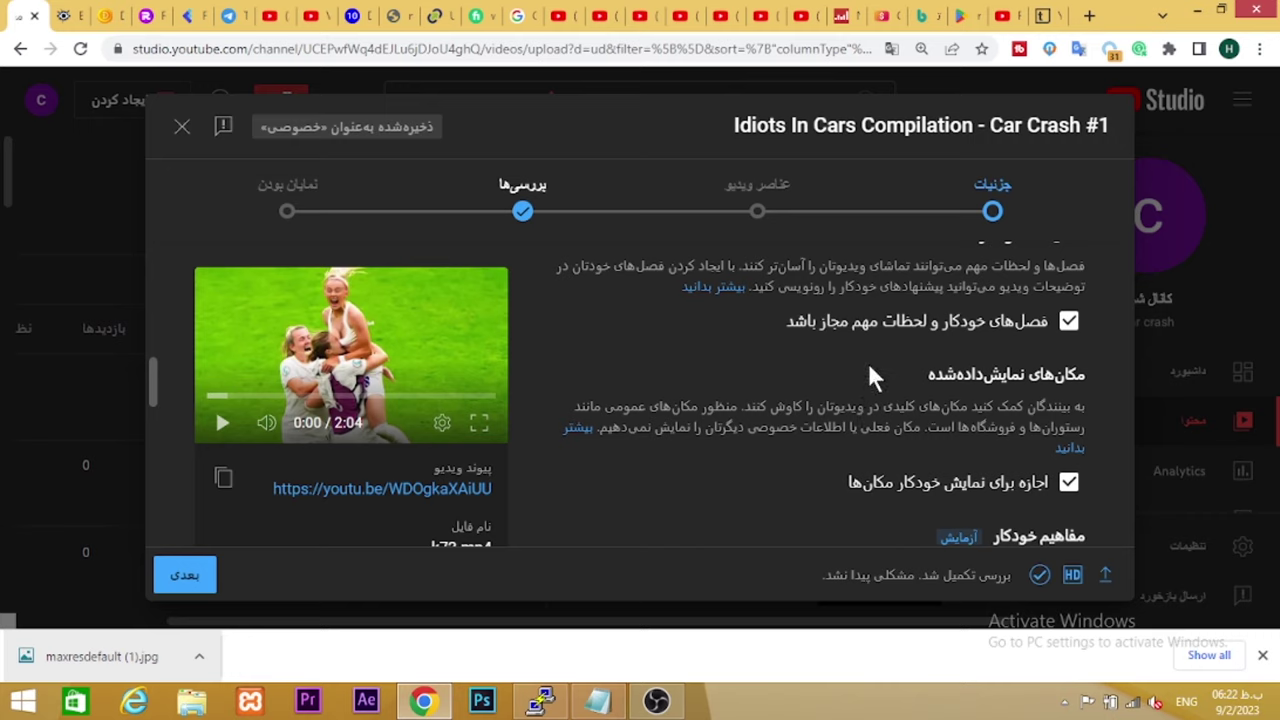
Append "k" to the last description line, leave a blank line and add the timestamp line "00:30 alisha lehman"
scroll(868, 366, up, 15)
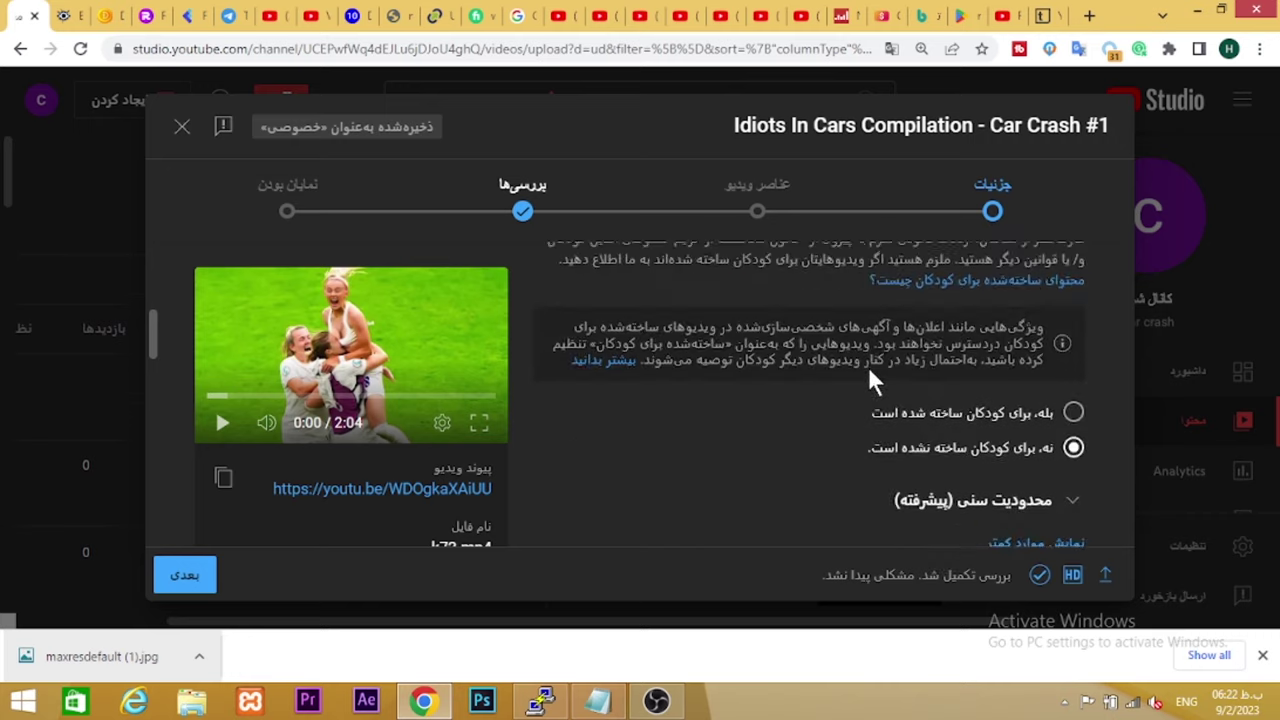
scroll(707, 377, down, 3)
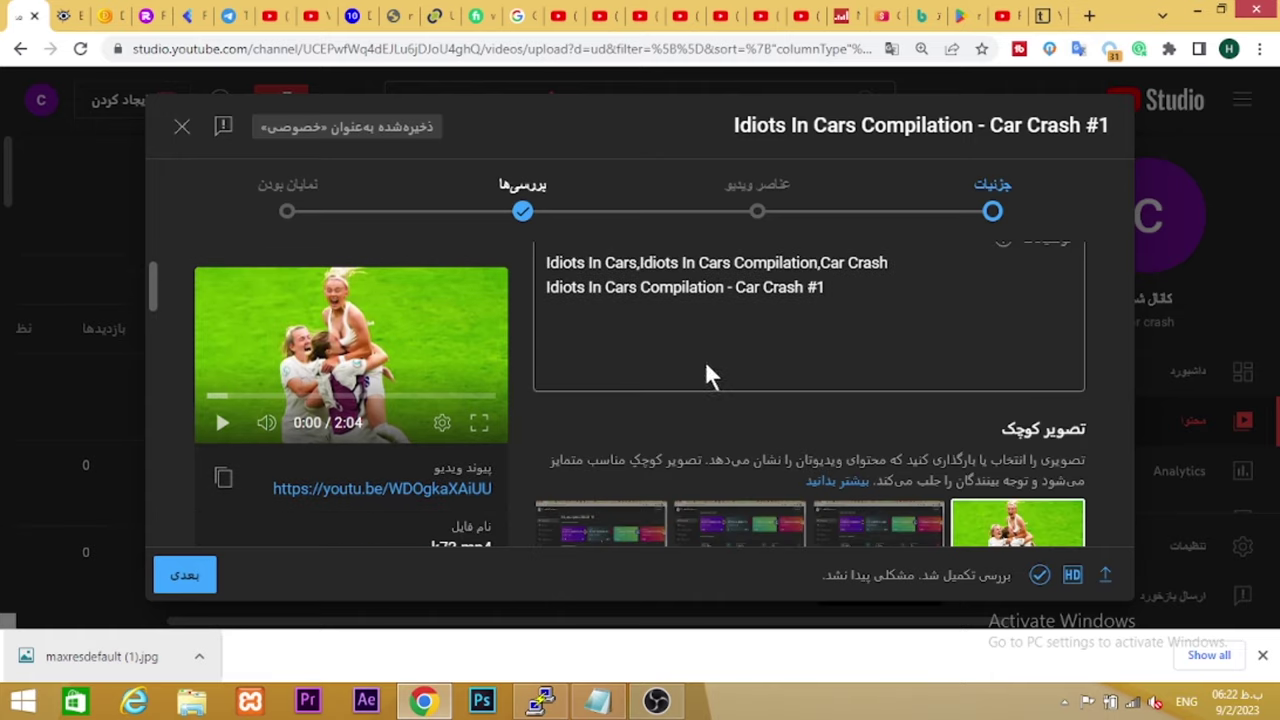
click(593, 287)
click(828, 288)
text(k)
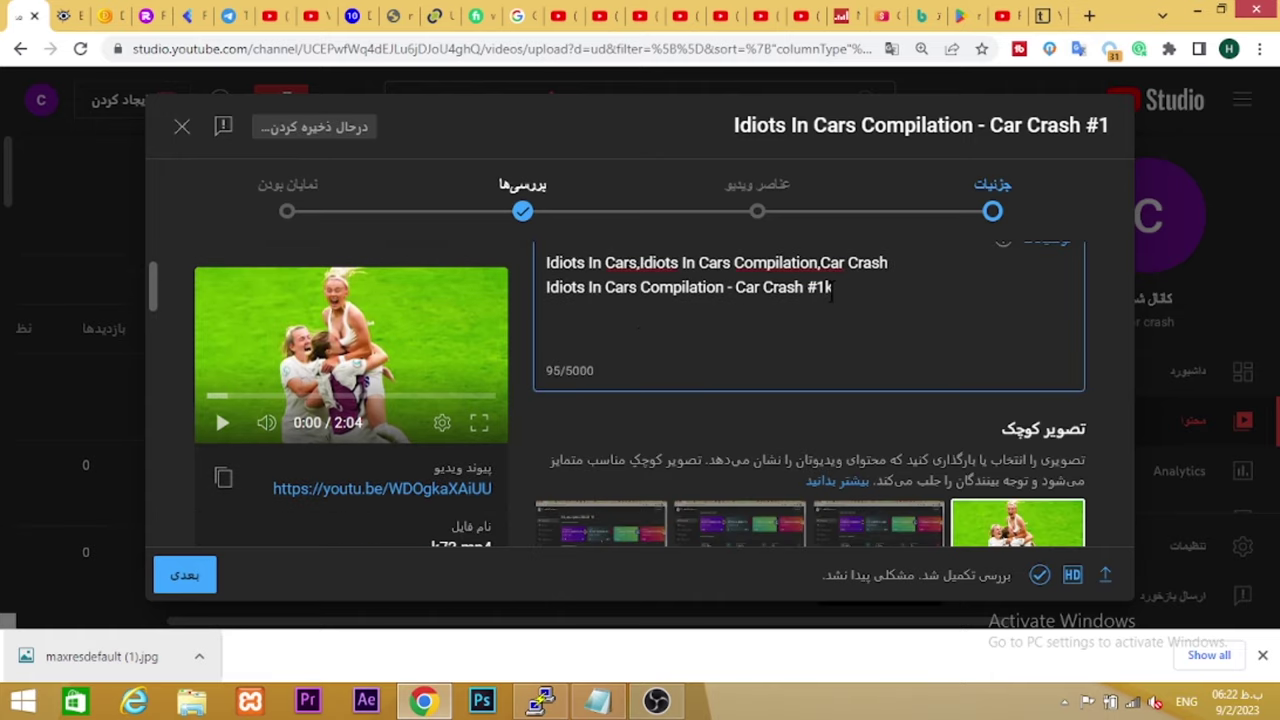
key(Return)
key(Return)
text(00:30 alisha lehman)
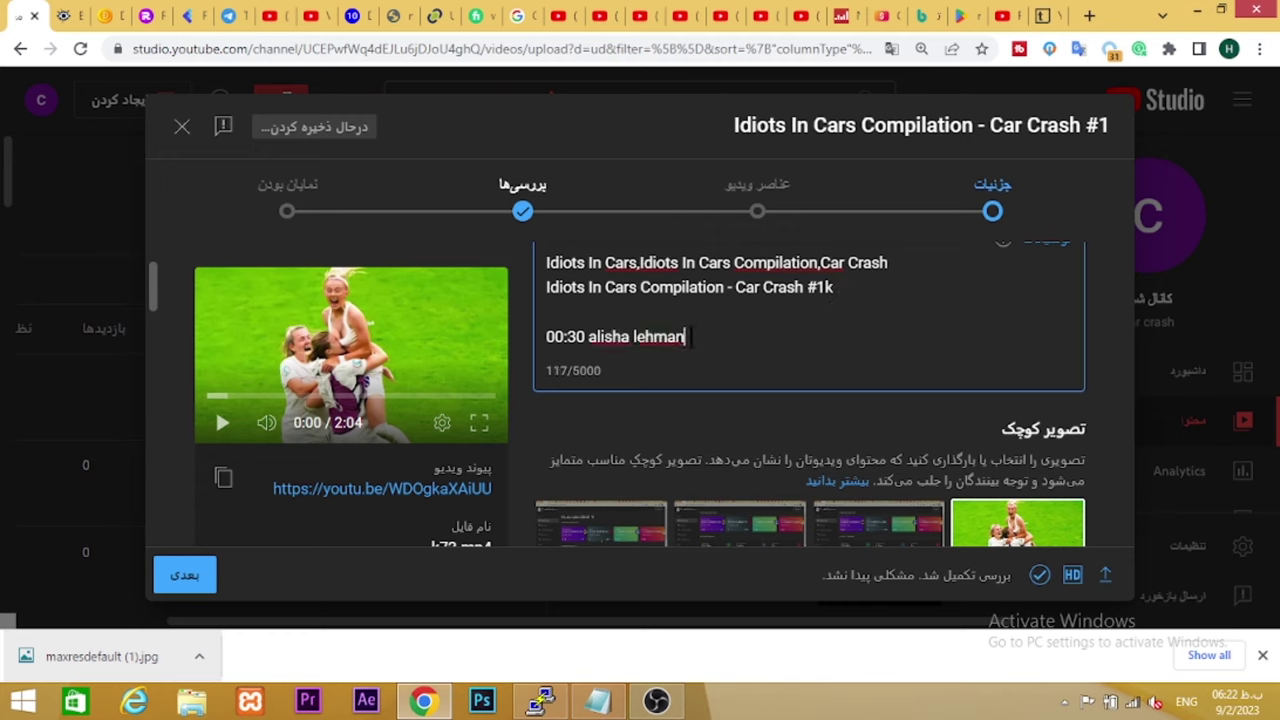
Change the "alisha lehman" timestamp in the video description to 01:30
key(ctrl+a)
triple_click(546, 337)
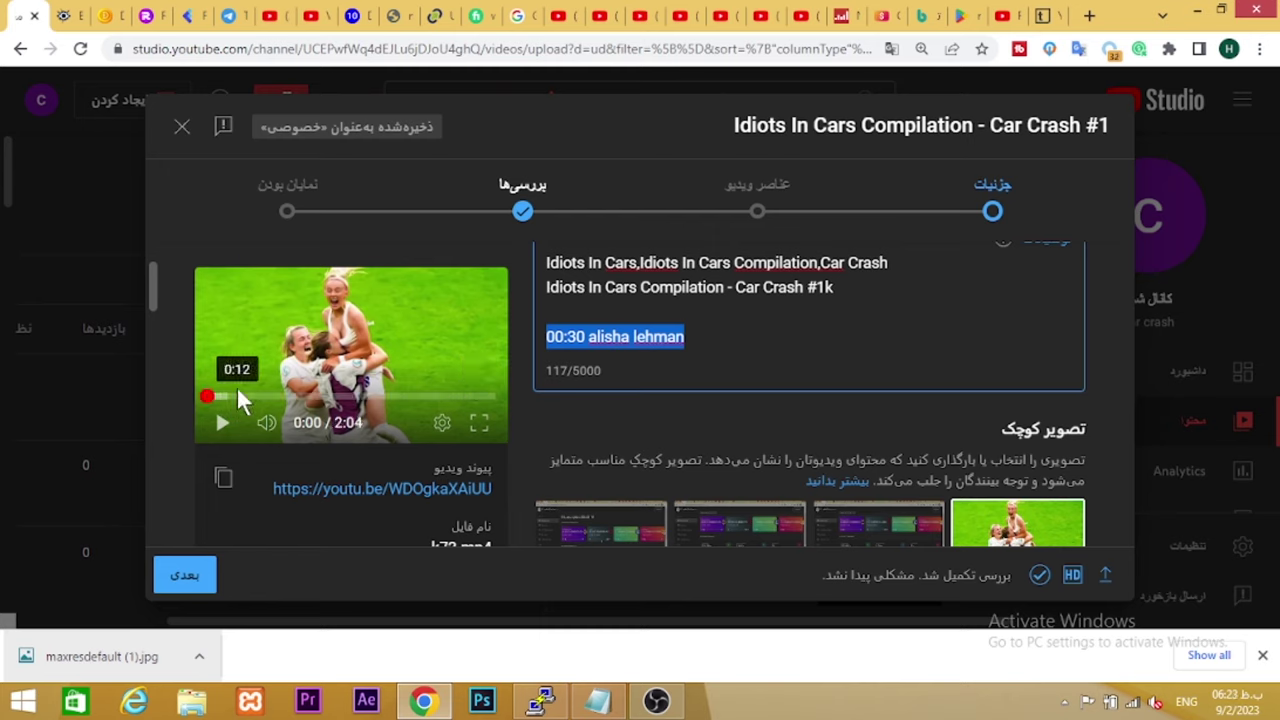
click(557, 341)
drag(553, 338, 562, 338)
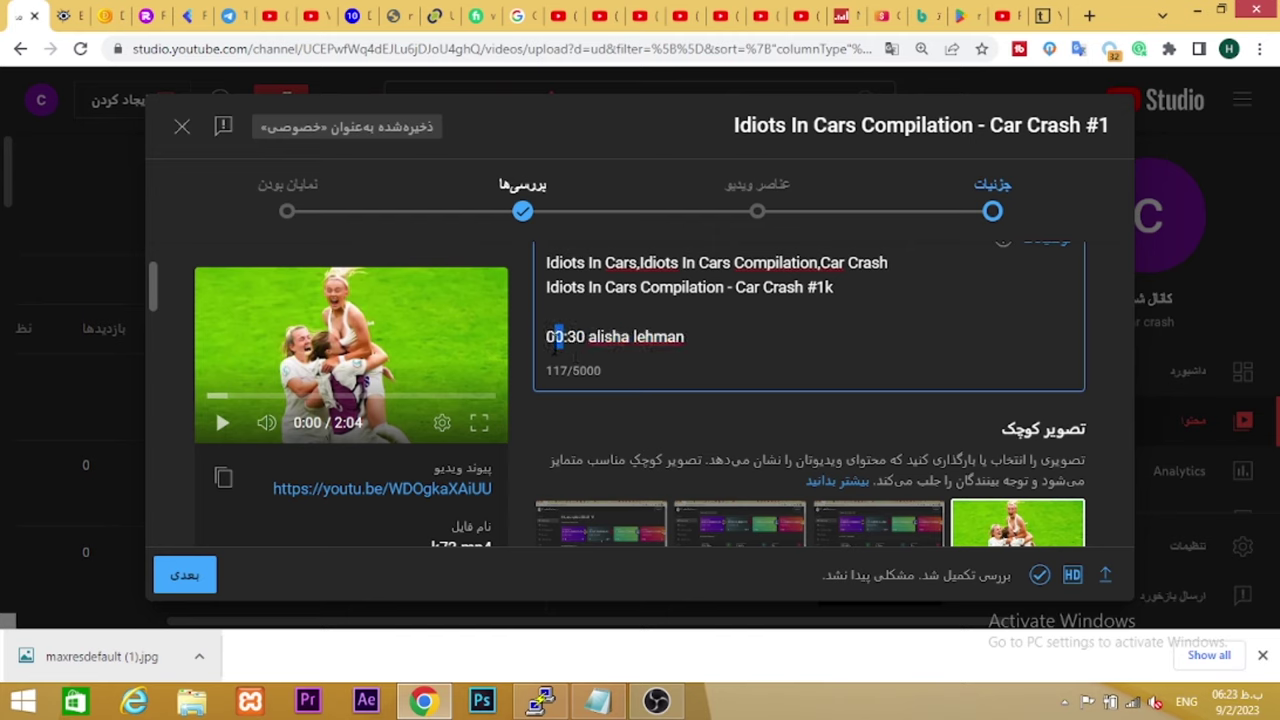
text(1)
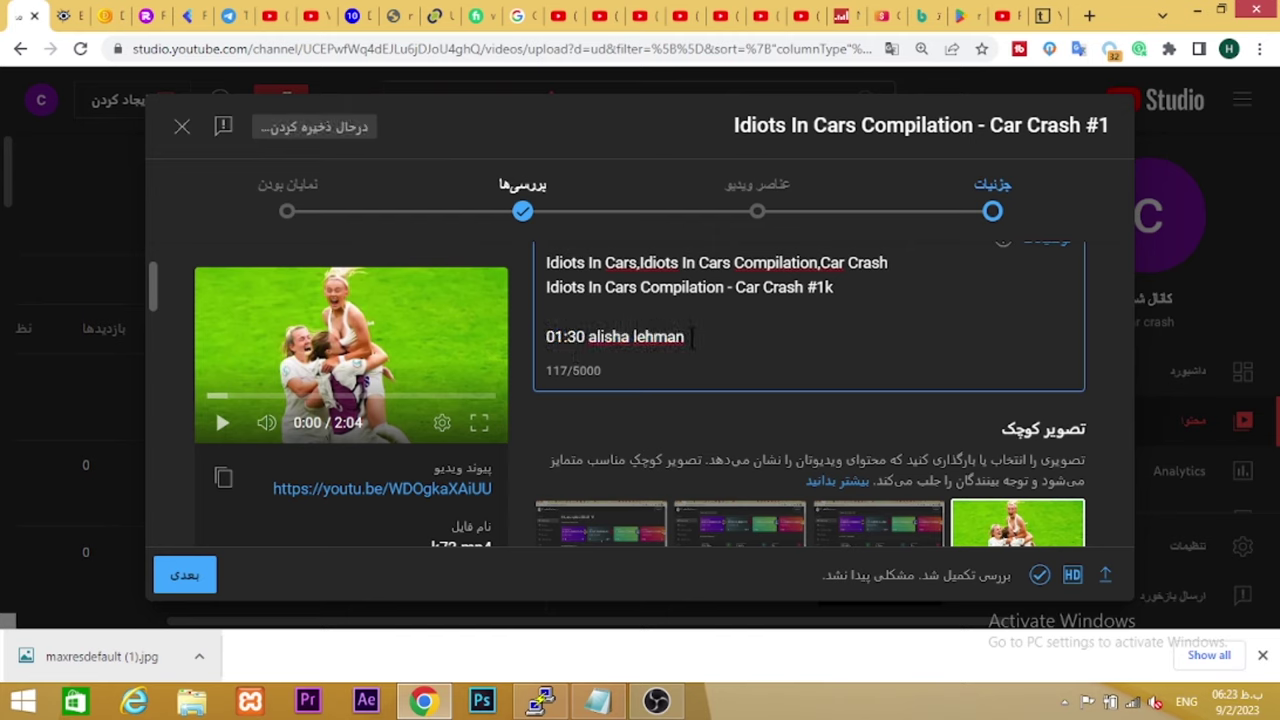
Duplicate the "01:30 alisha lehman" line on a new description line and set the copy's timestamp to 02:30
triple_click(690, 337)
key(ctrl+c)
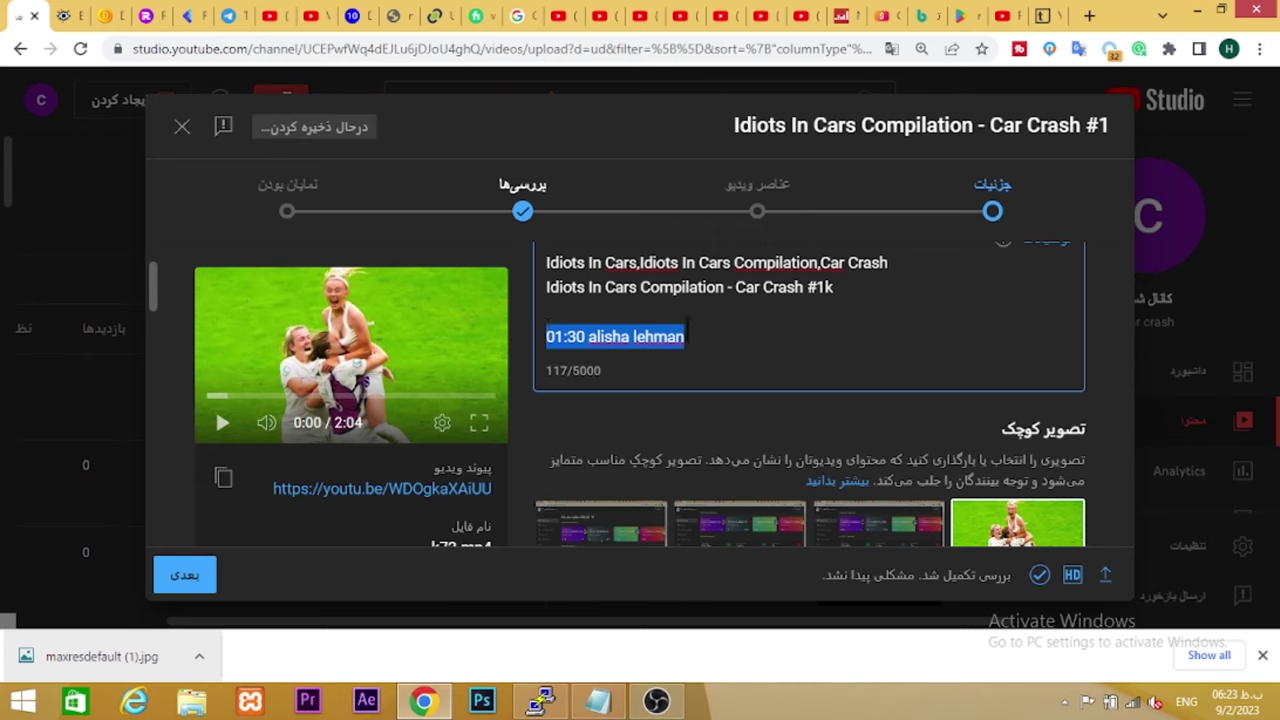
click(688, 326)
key(Return)
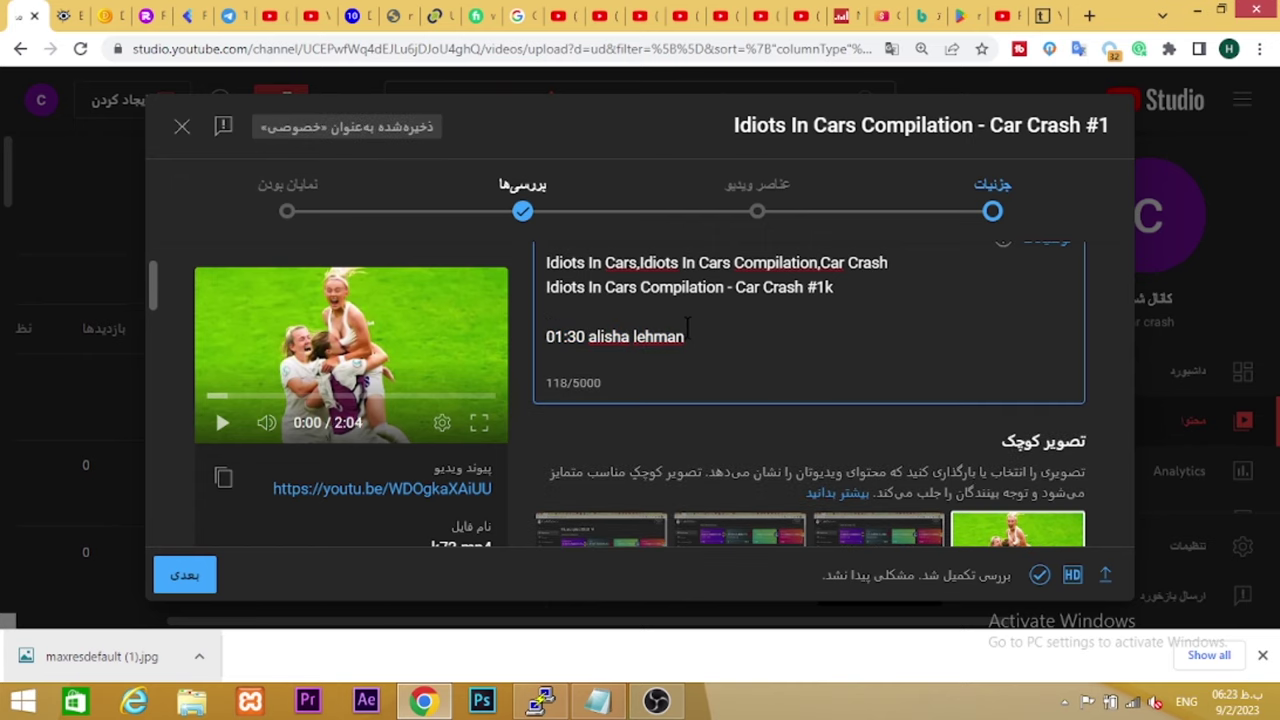
key(ctrl+v)
click(562, 362)
key(BackSpace)
text(2)
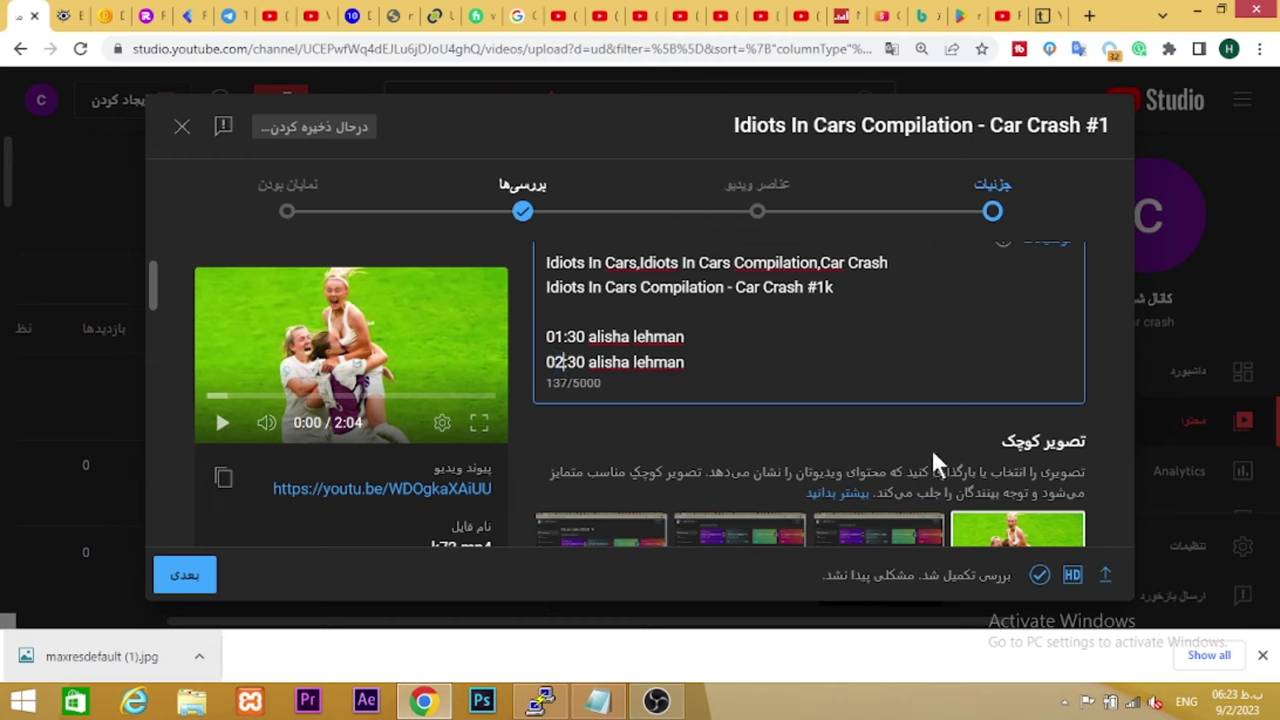
Examine the remaining video details, from playlists and audience through automatic chapters, places and concepts to the tags
scroll(741, 468, down, 2)
scroll(741, 468, down, 3)
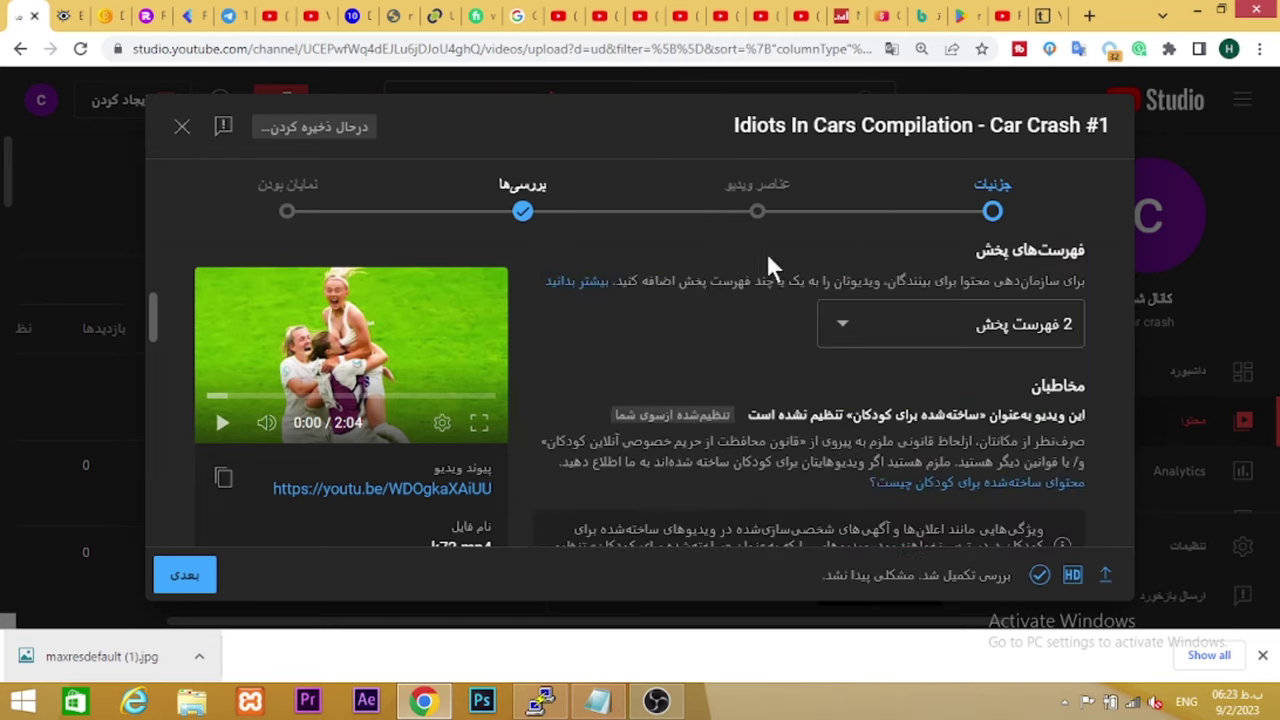
scroll(769, 310, down, 6)
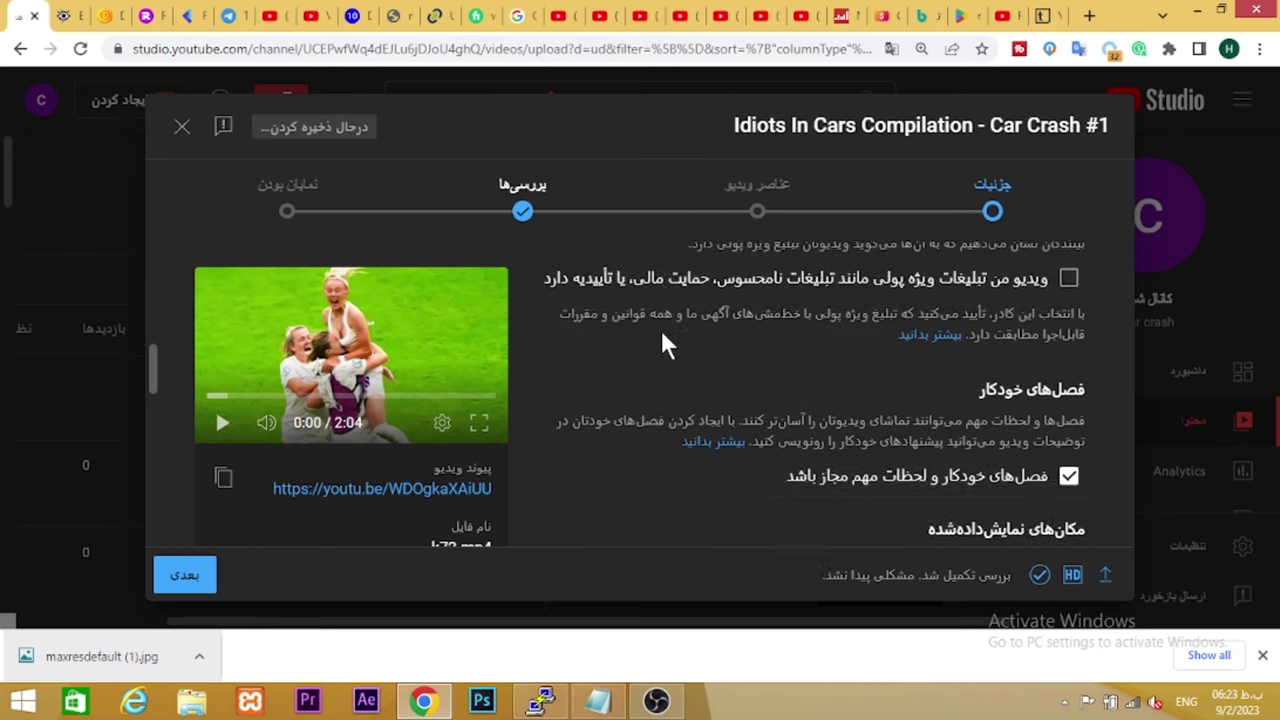
scroll(663, 335, down, 3)
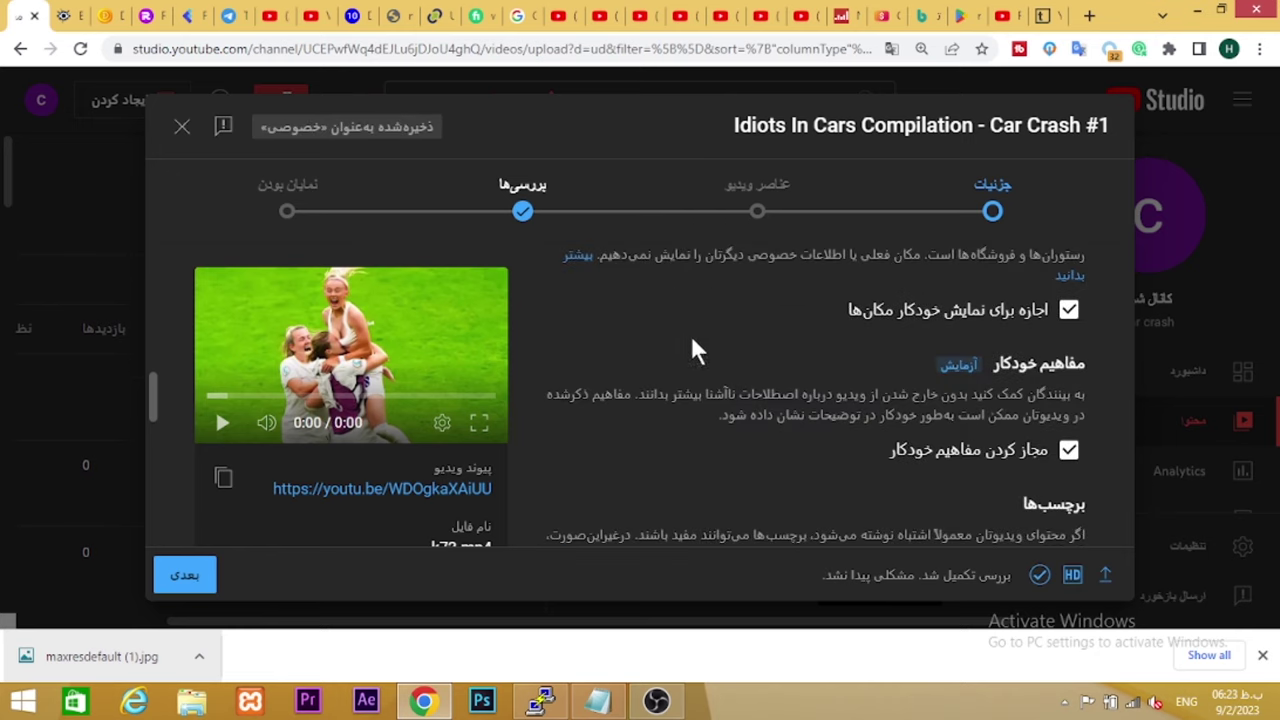
scroll(690, 340, down, 2)
scroll(718, 345, up, 1)
scroll(720, 350, down, 1)
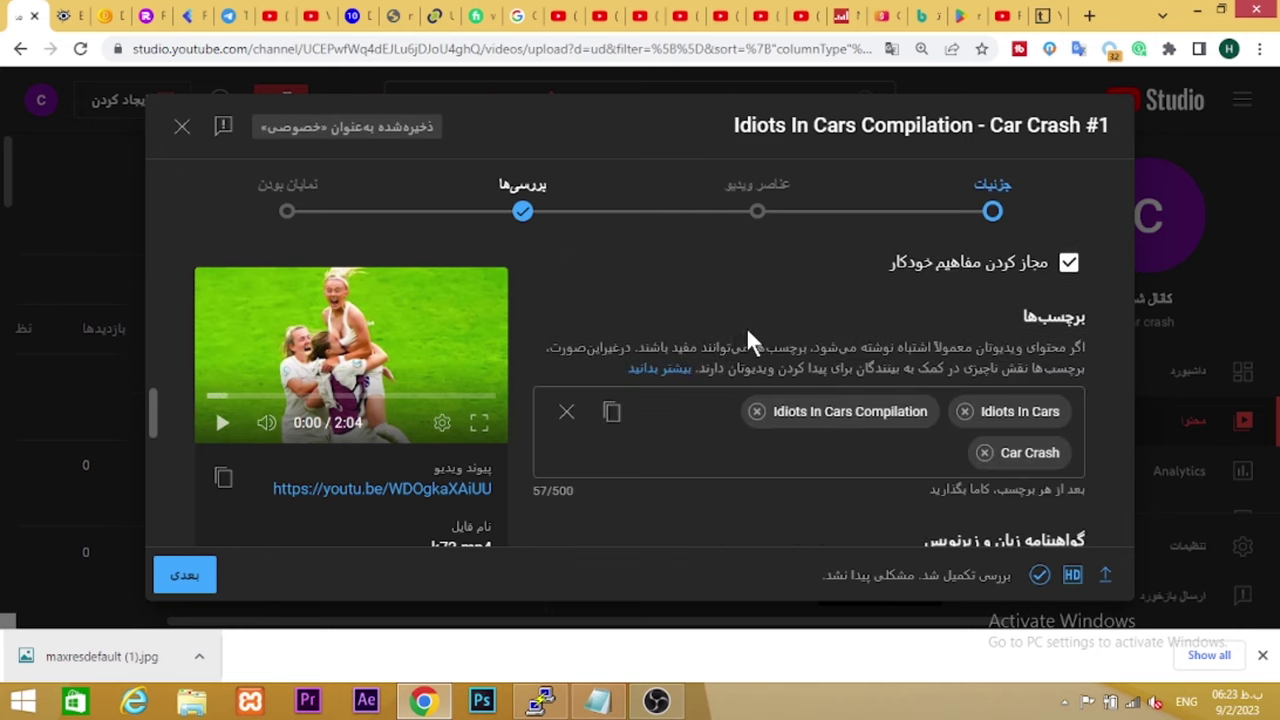
scroll(743, 325, down, 1)
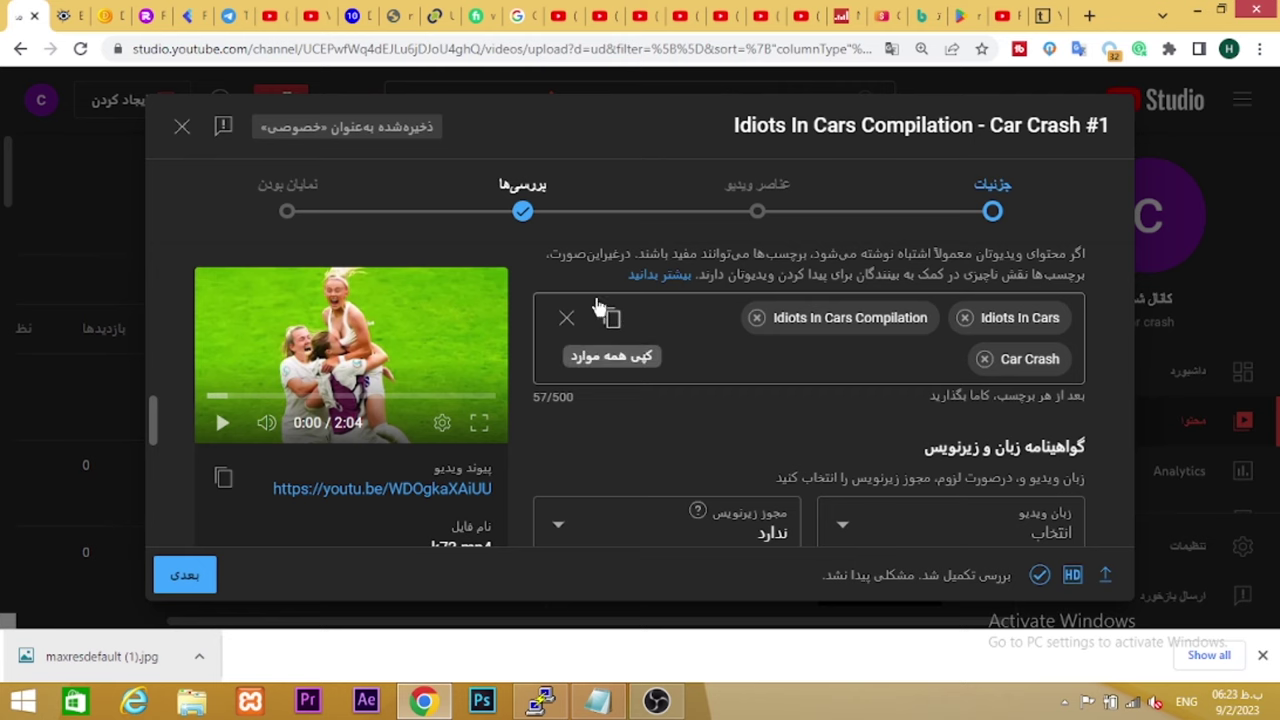
Look through the ARbourse channel's videos and its playlists on YouTube
click(640, 15)
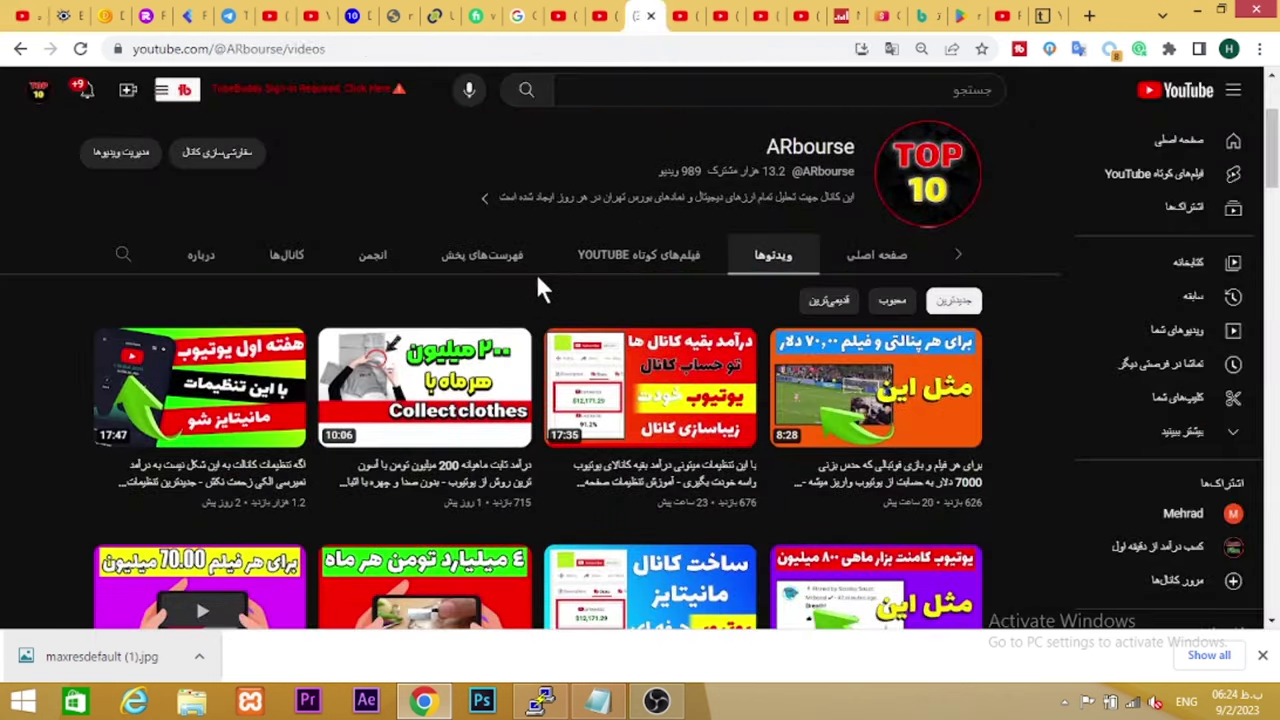
scroll(28, 250, down, 1)
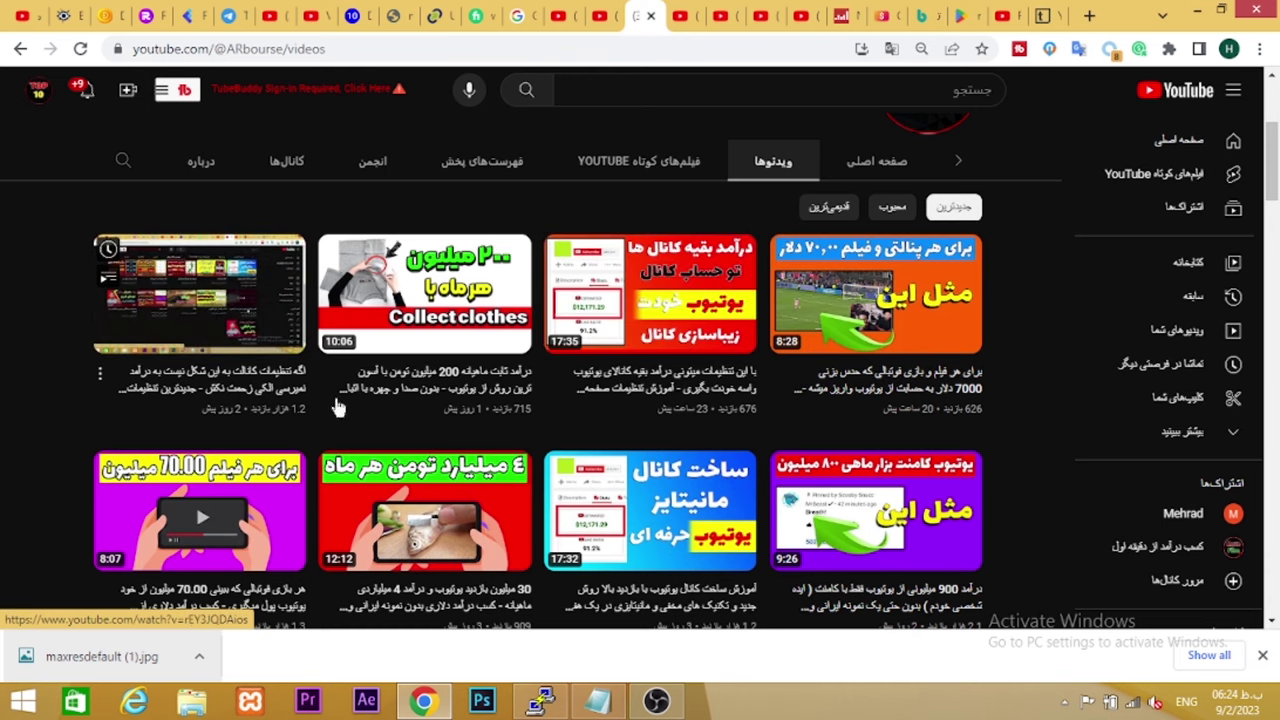
scroll(645, 518, up, 3)
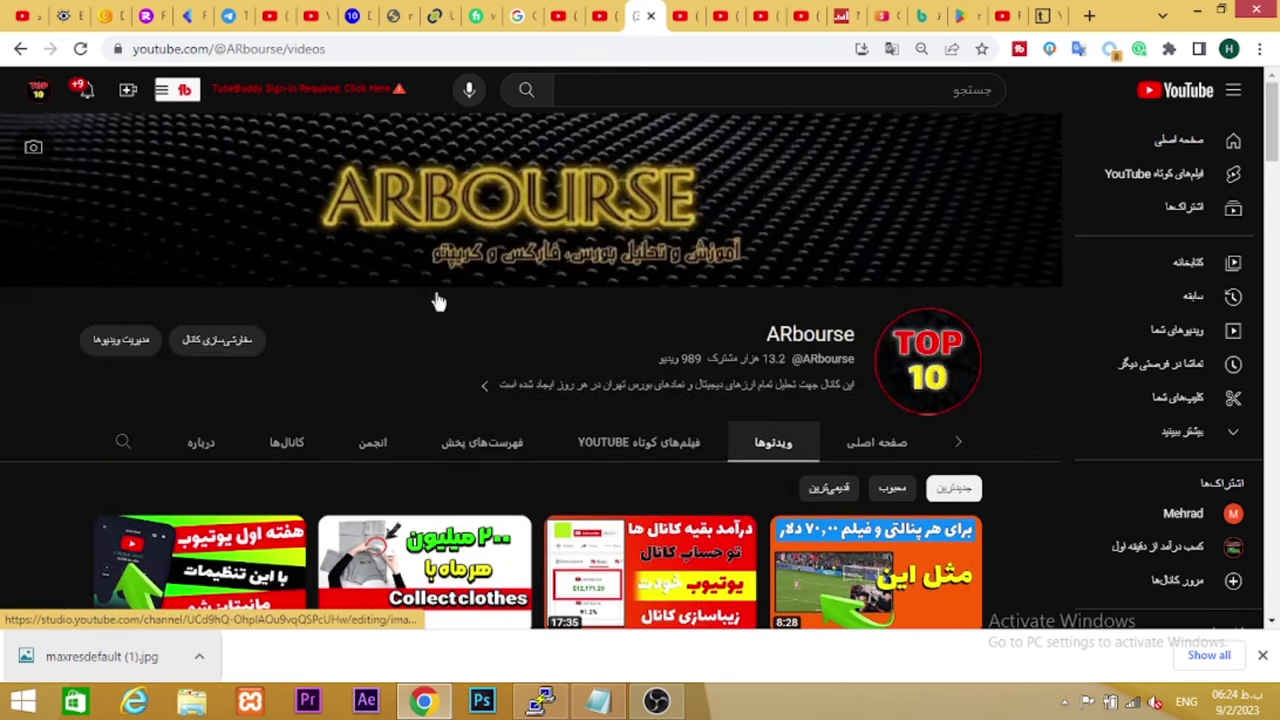
click(478, 445)
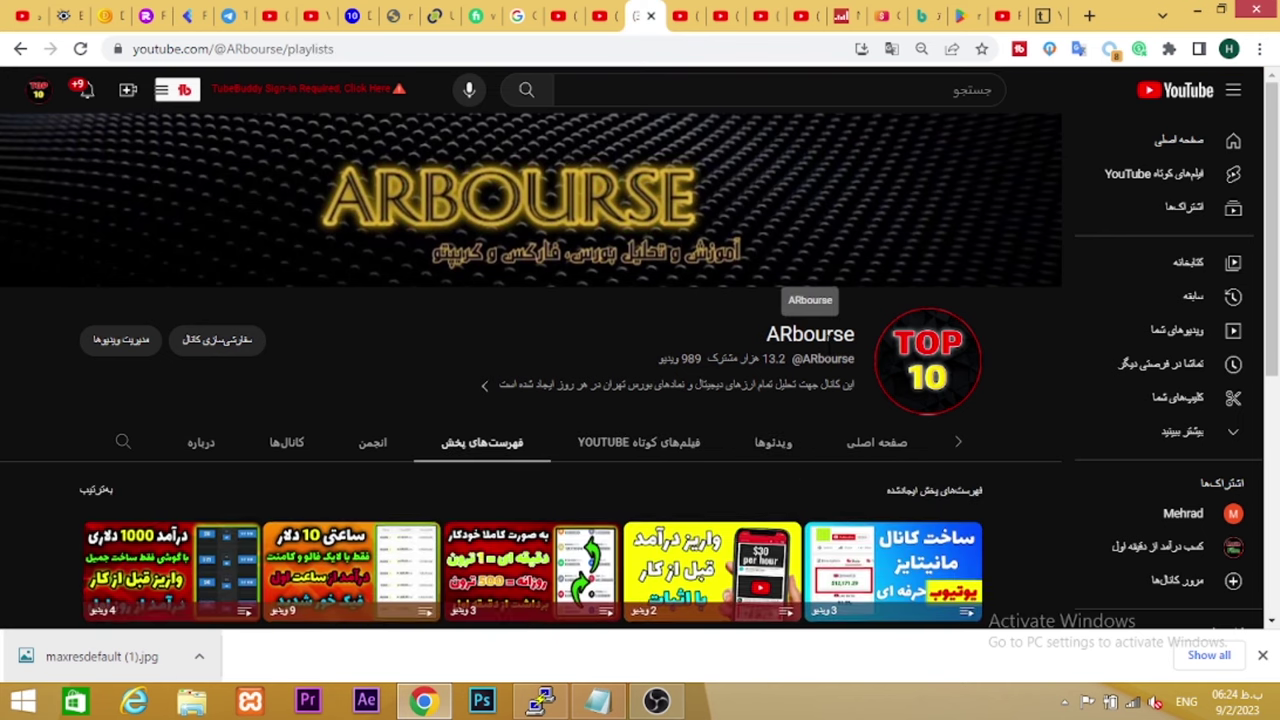
scroll(900, 420, down, 2)
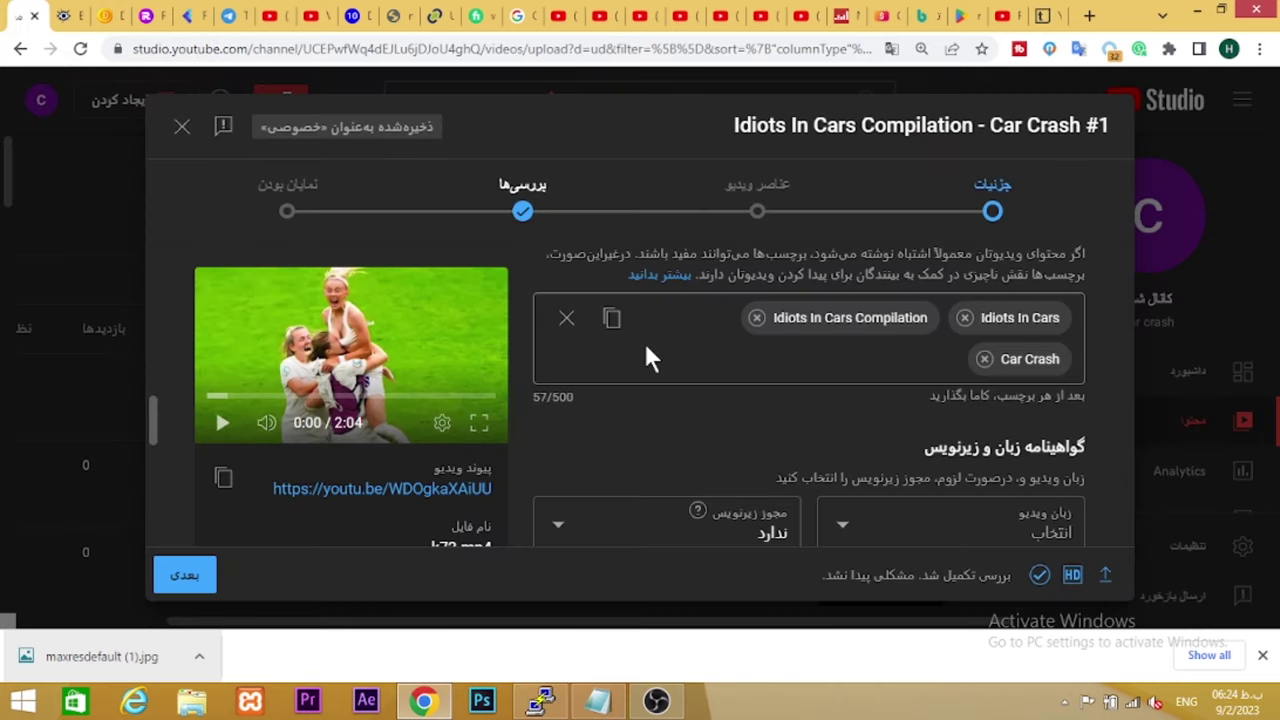
Search Google for "youtube extract tags" from the thumbnail grabber page and open TubeRanker's YouTube Tag Extractor Tool
key(ctrl+shift+Tab)
click(487, 55)
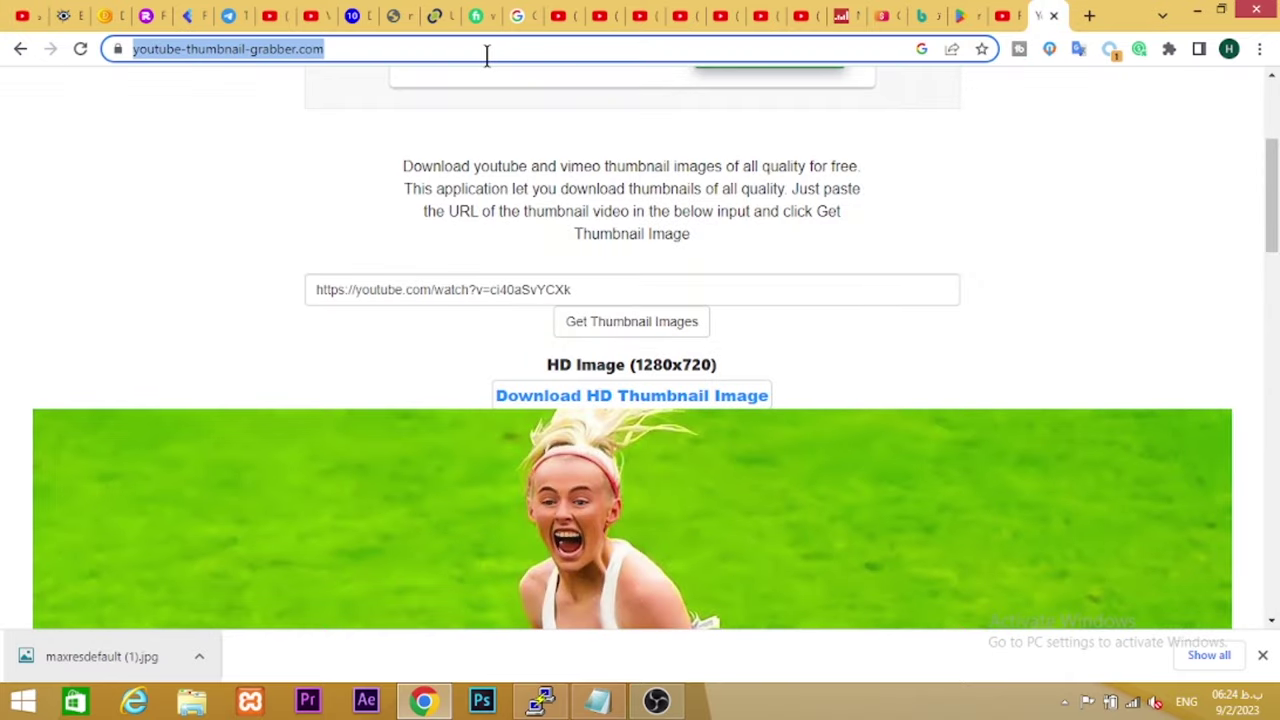
text(yo)
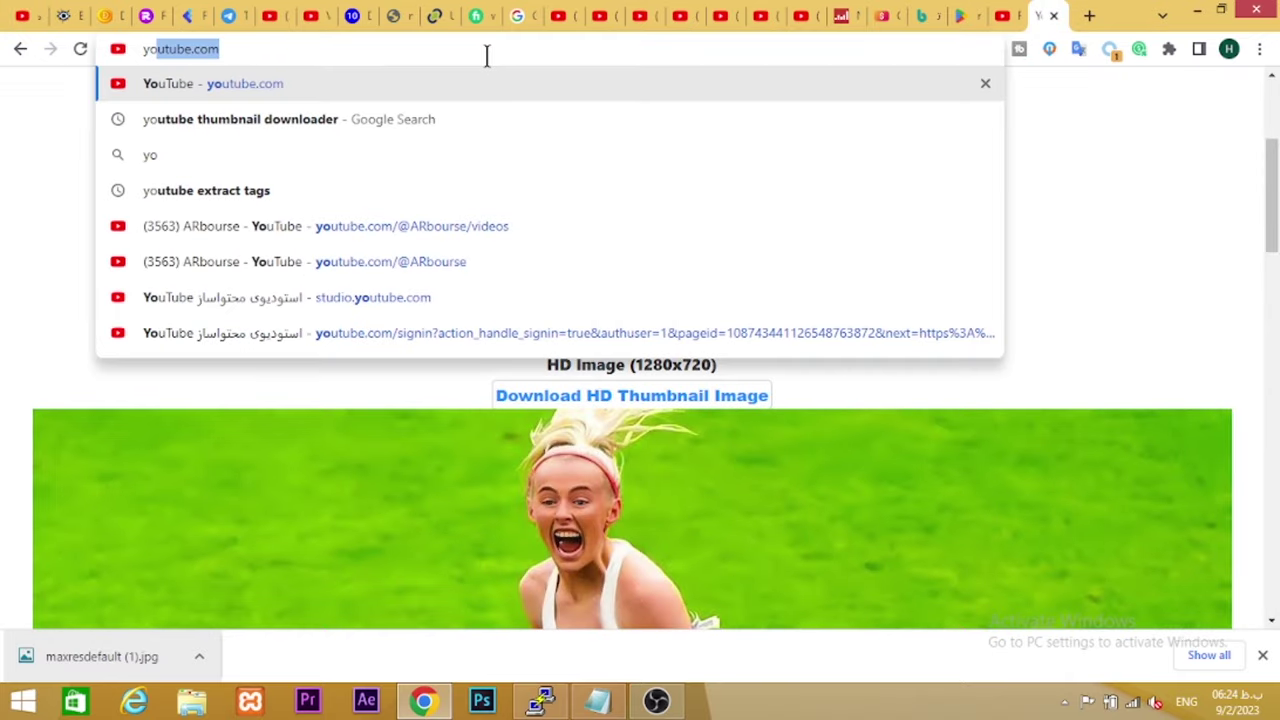
click(308, 157)
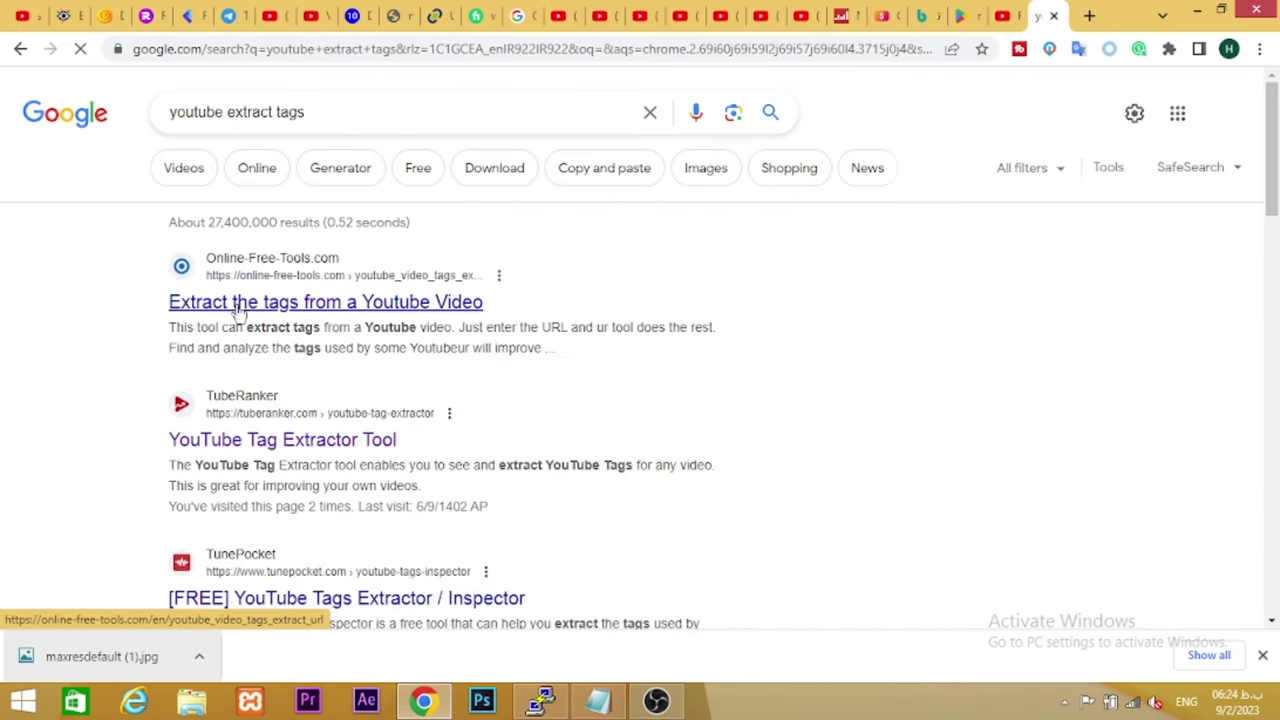
scroll(240, 310, down, 1)
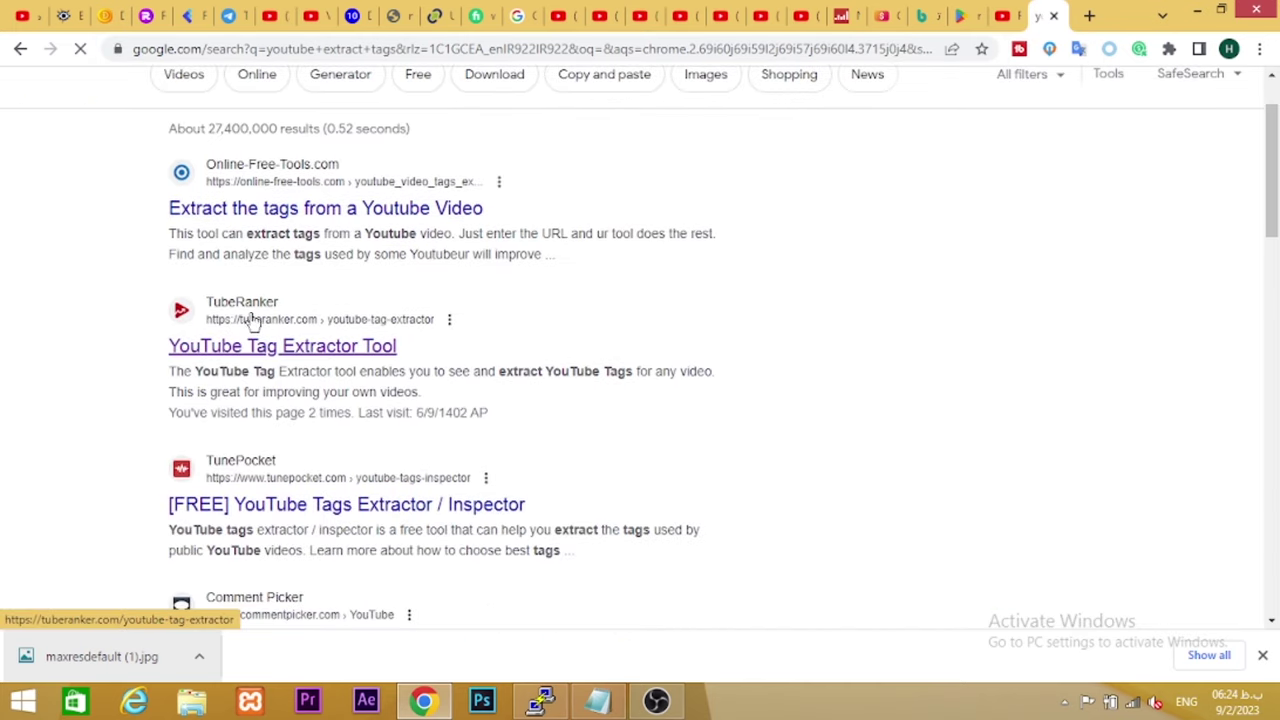
click(298, 352)
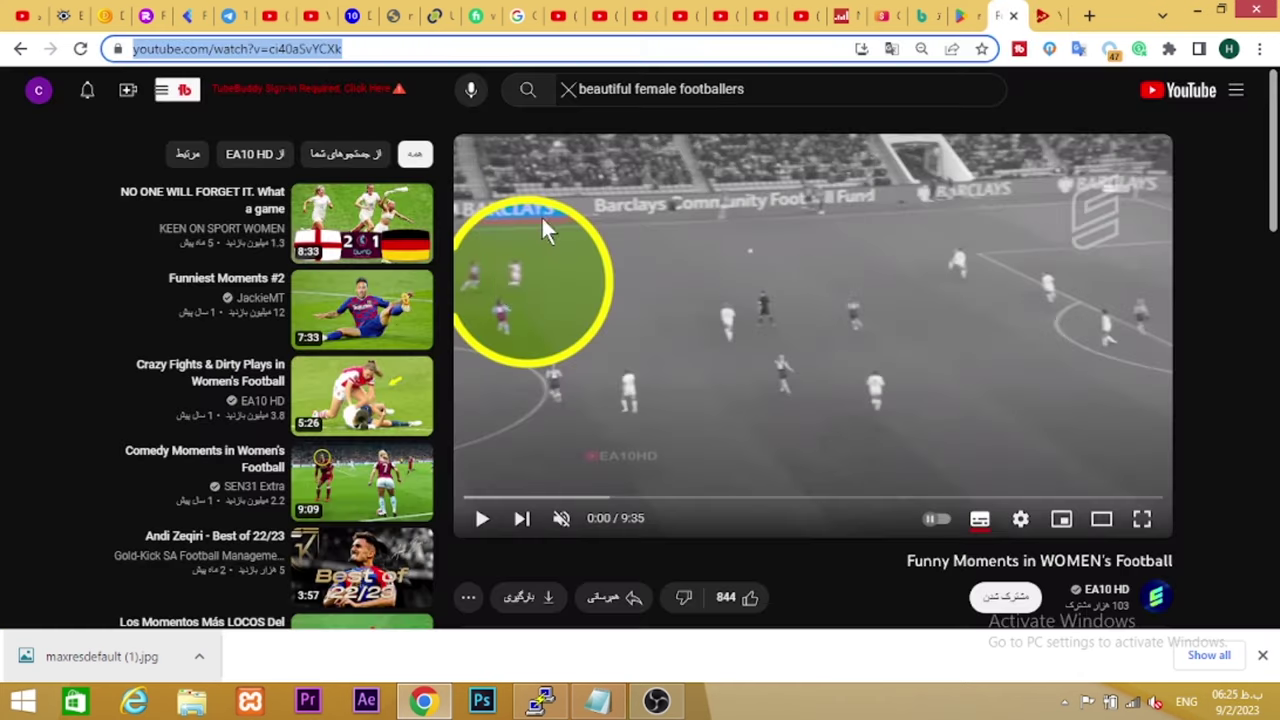
scroll(561, 317, down, 2)
scroll(580, 486, up, 2)
click(1040, 15)
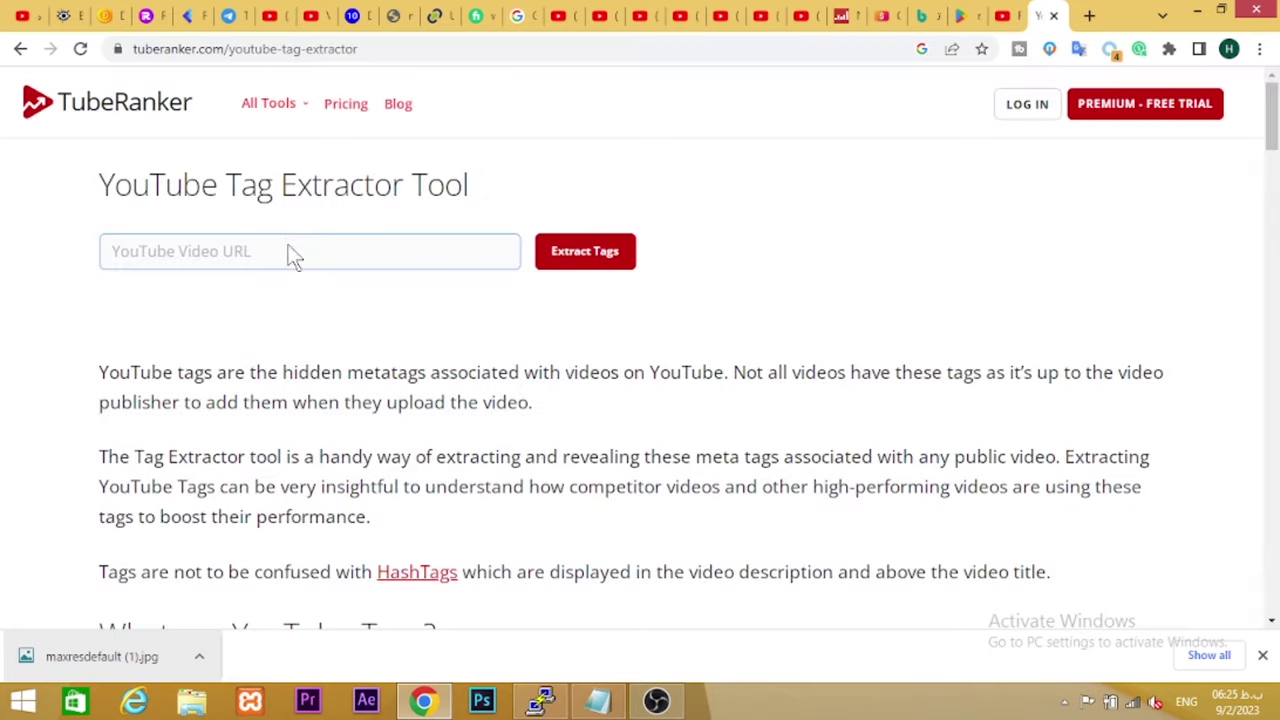
click(287, 250)
text(https://www.youtube.com/watch?v=ci40aSvYCXk)
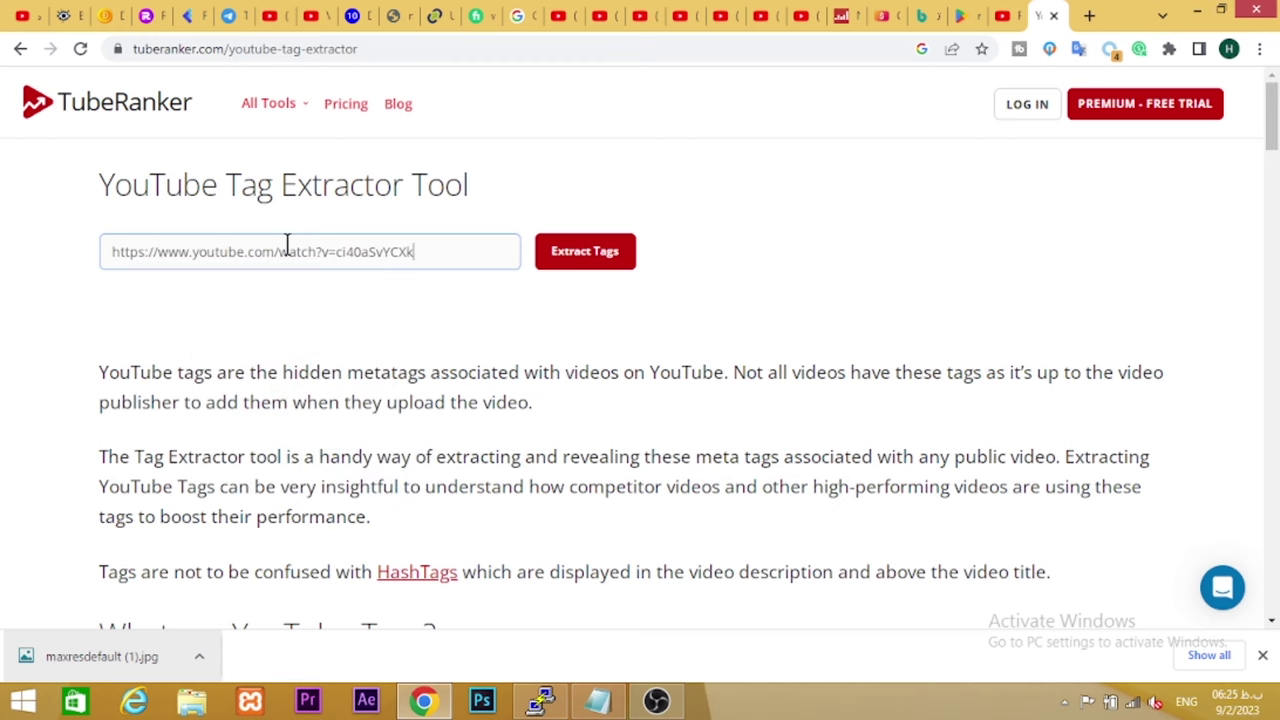
click(566, 257)
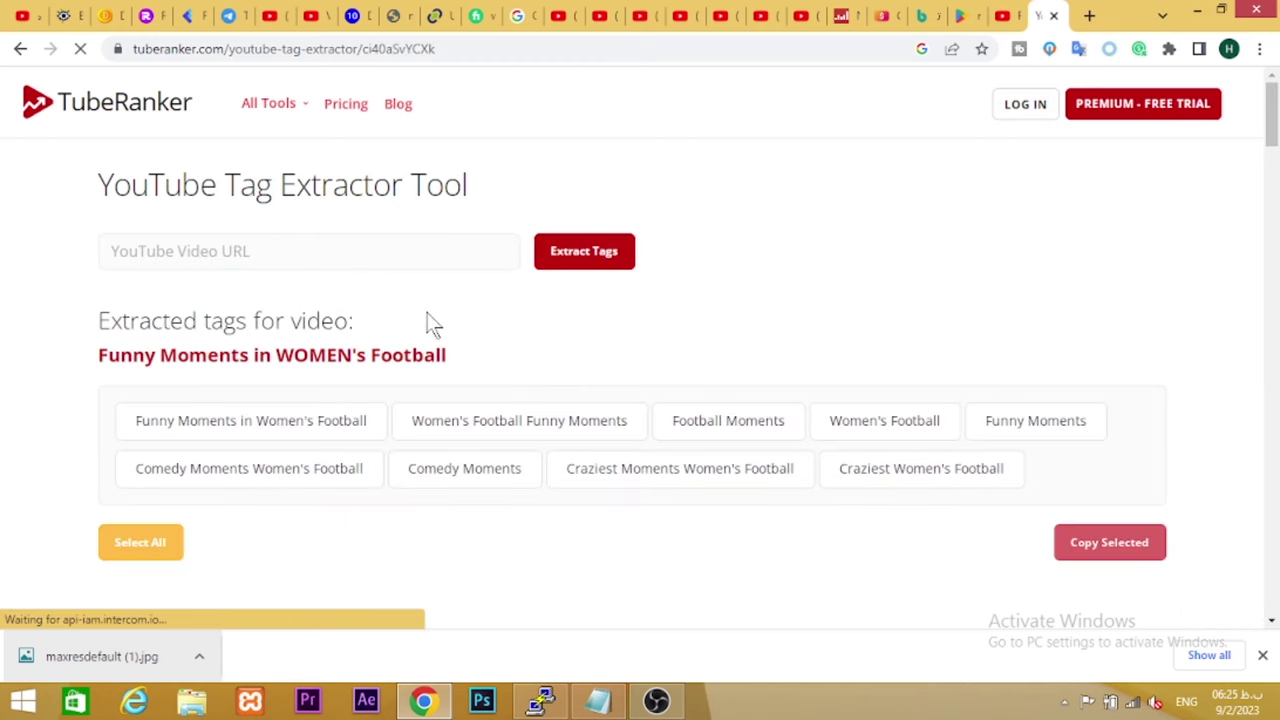
Select all the extracted tags and copy them
click(141, 545)
click(141, 545)
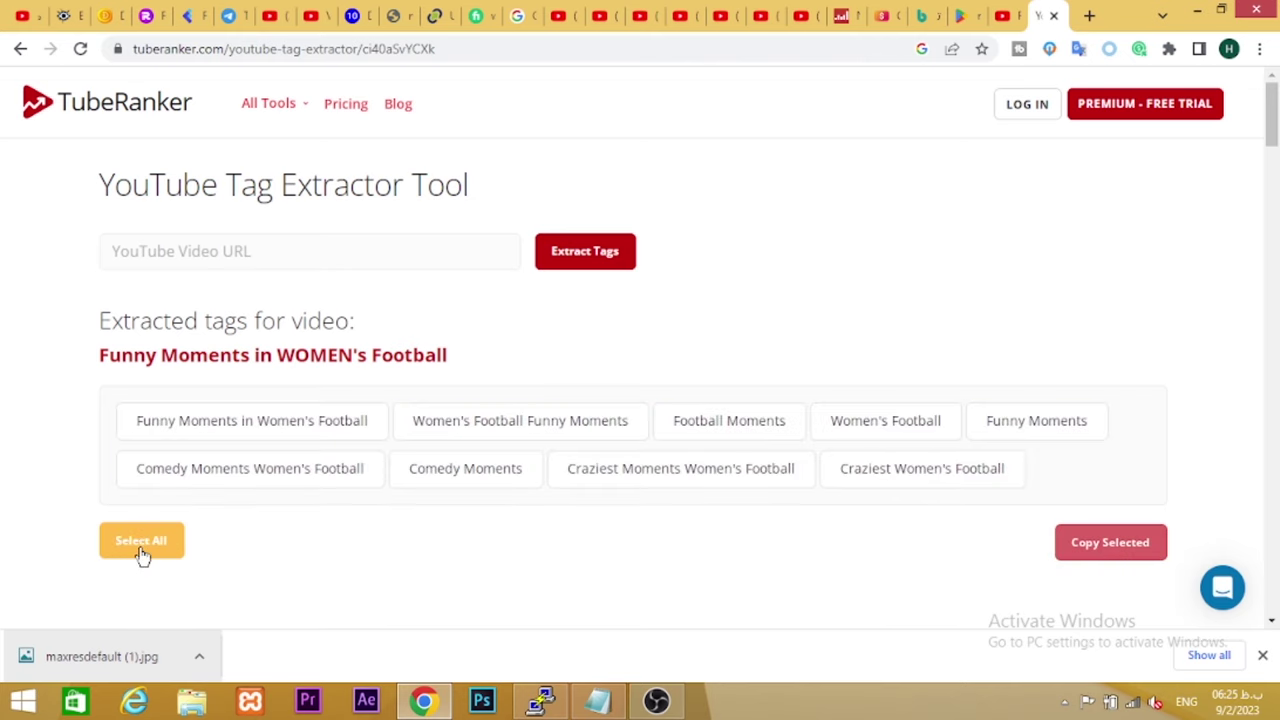
click(141, 548)
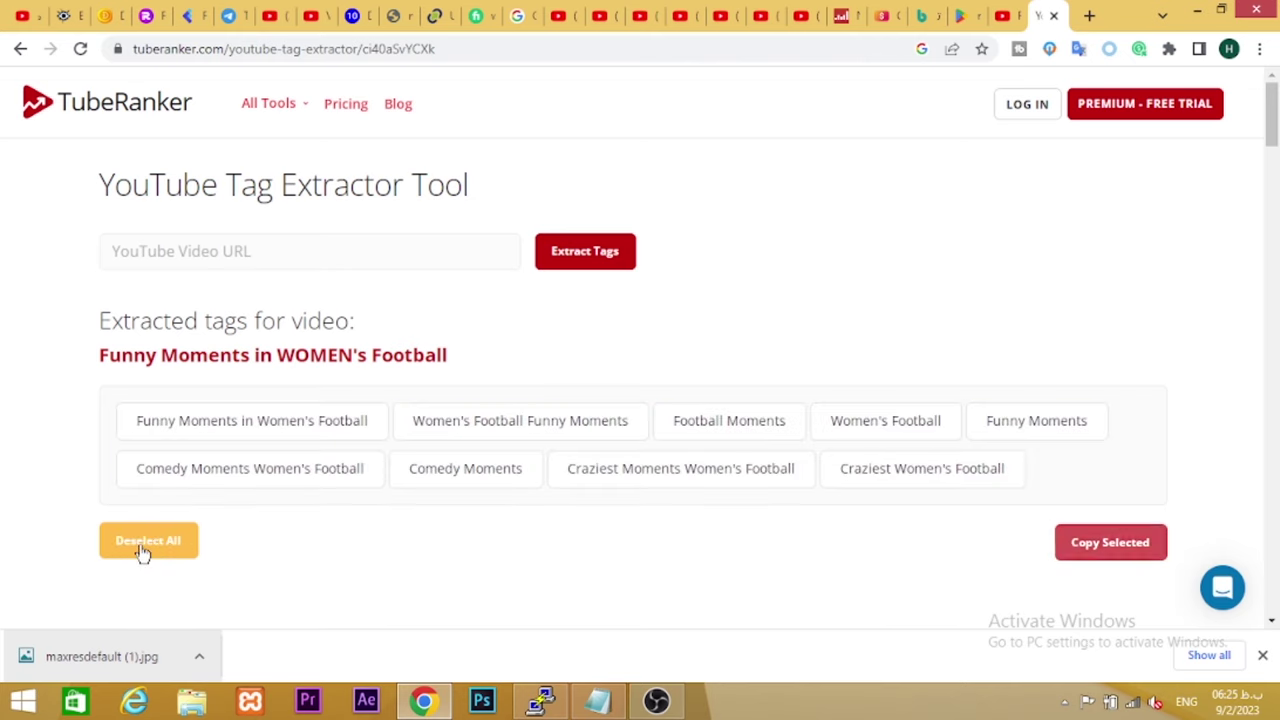
click(1107, 546)
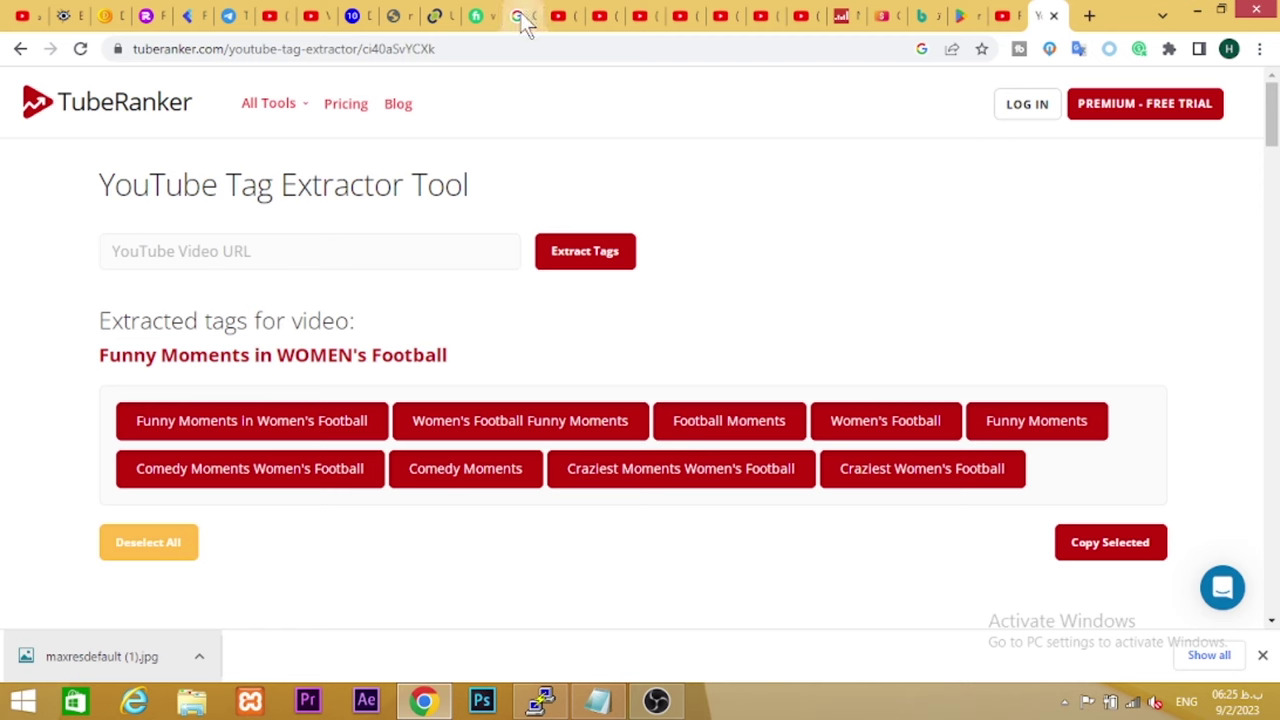
Return to the video details in YouTube Studio and paste the copied tags after the existing ones
click(16, 38)
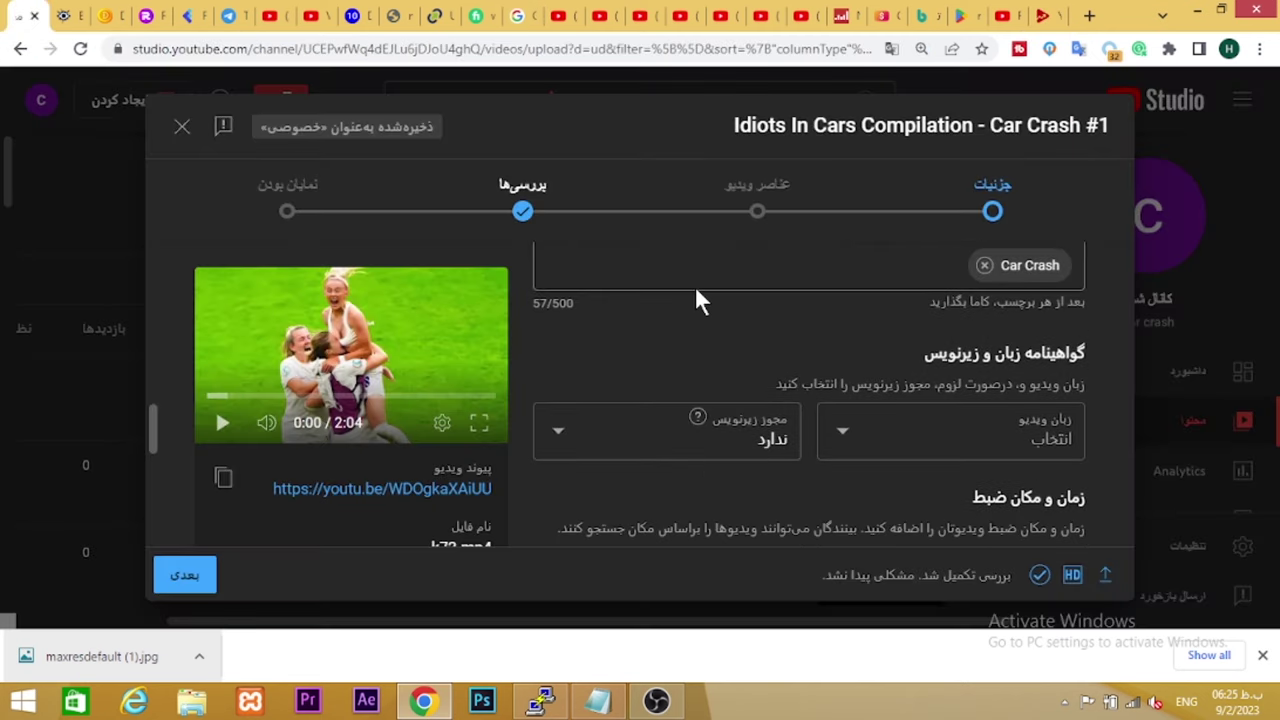
right_click(706, 457)
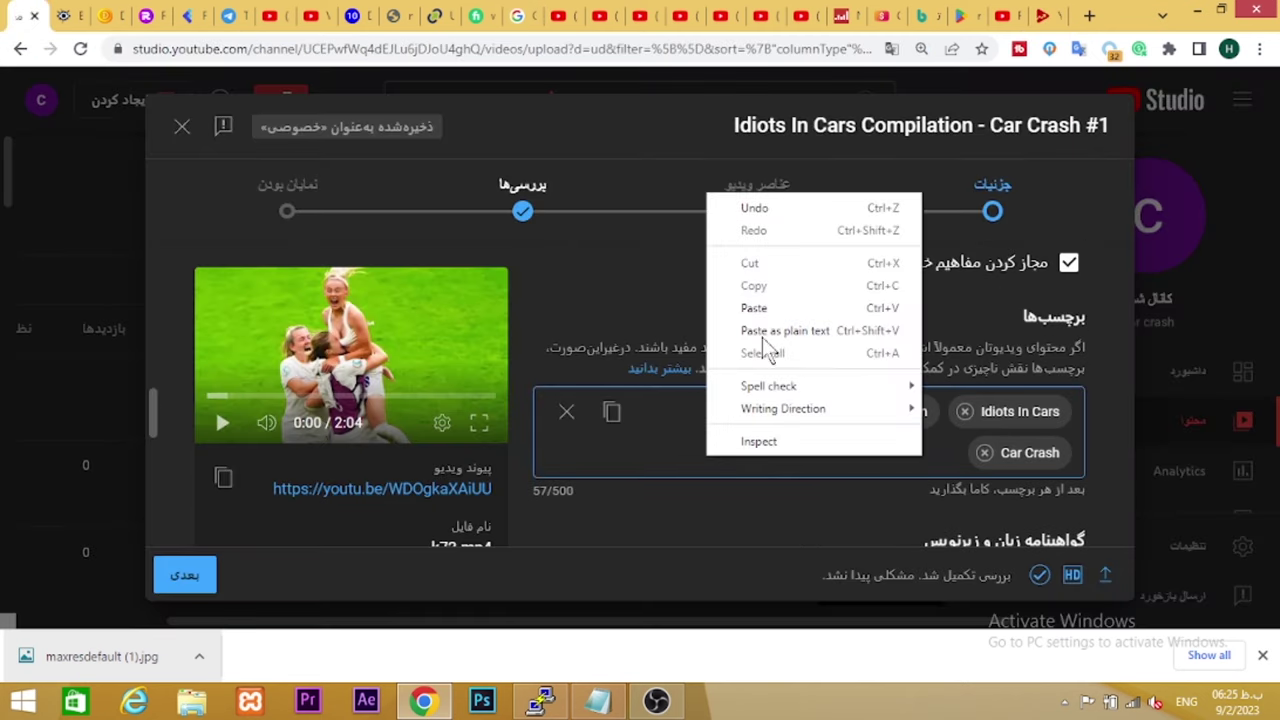
click(766, 311)
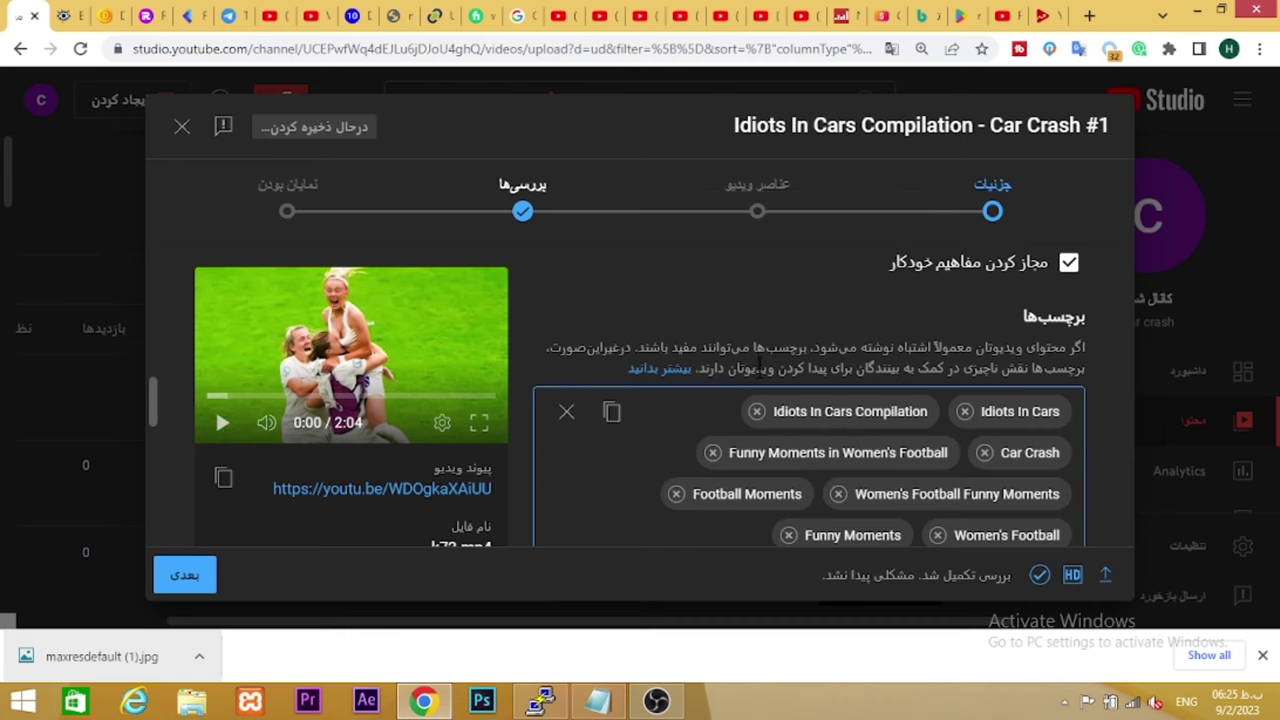
scroll(759, 385, down, 2)
scroll(770, 394, down, 1)
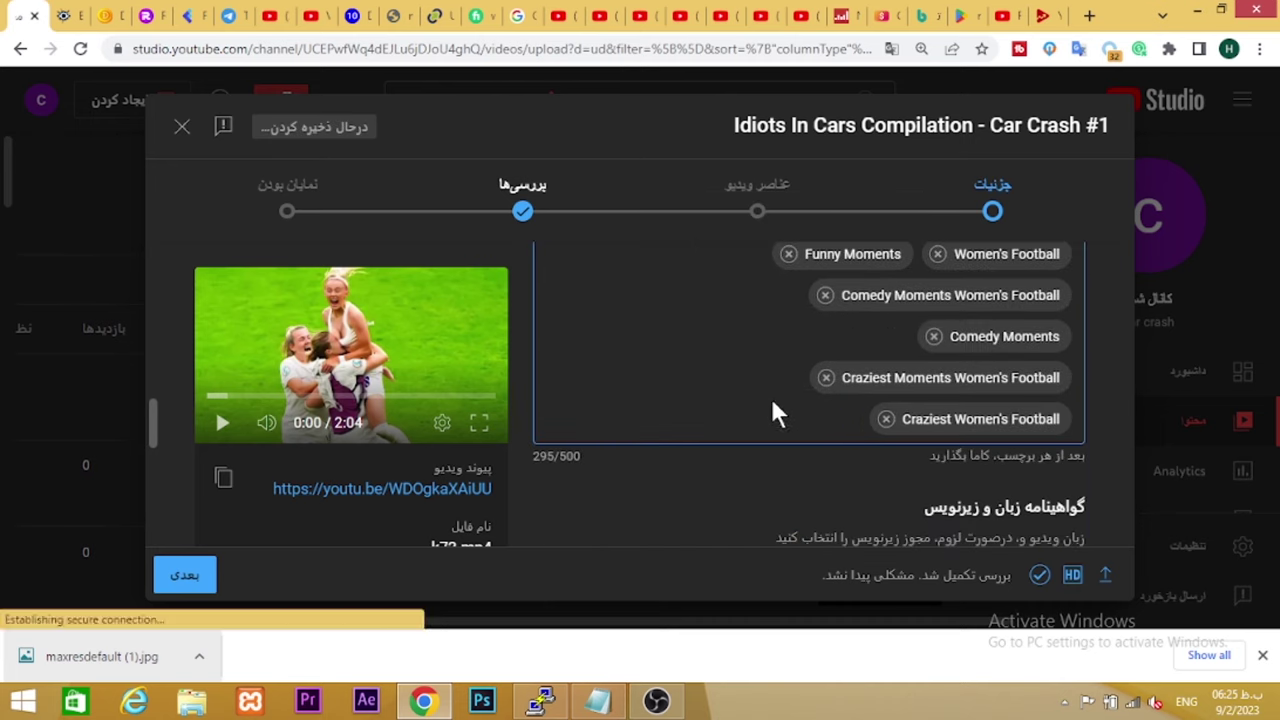
Review the video's language, caption certification, recording date and location, licence, distribution and Shorts remix settings
scroll(771, 400, down, 1)
scroll(769, 398, up, 1)
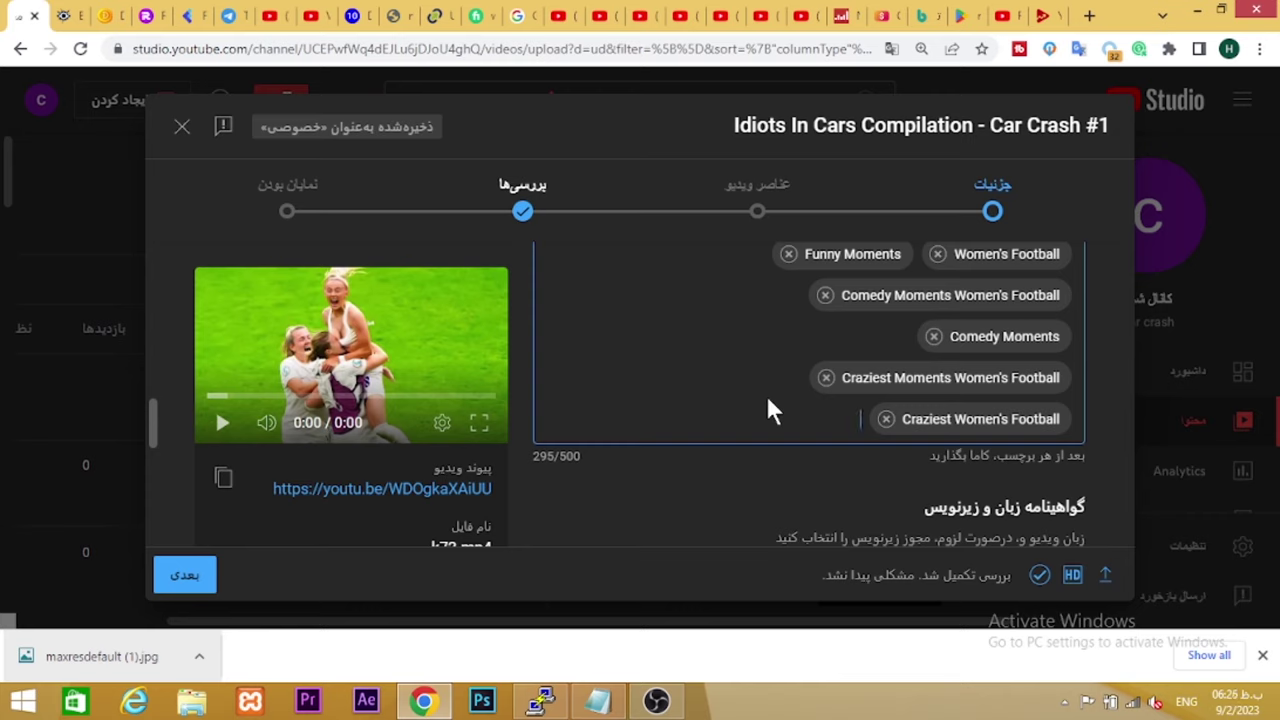
scroll(655, 400, down, 3)
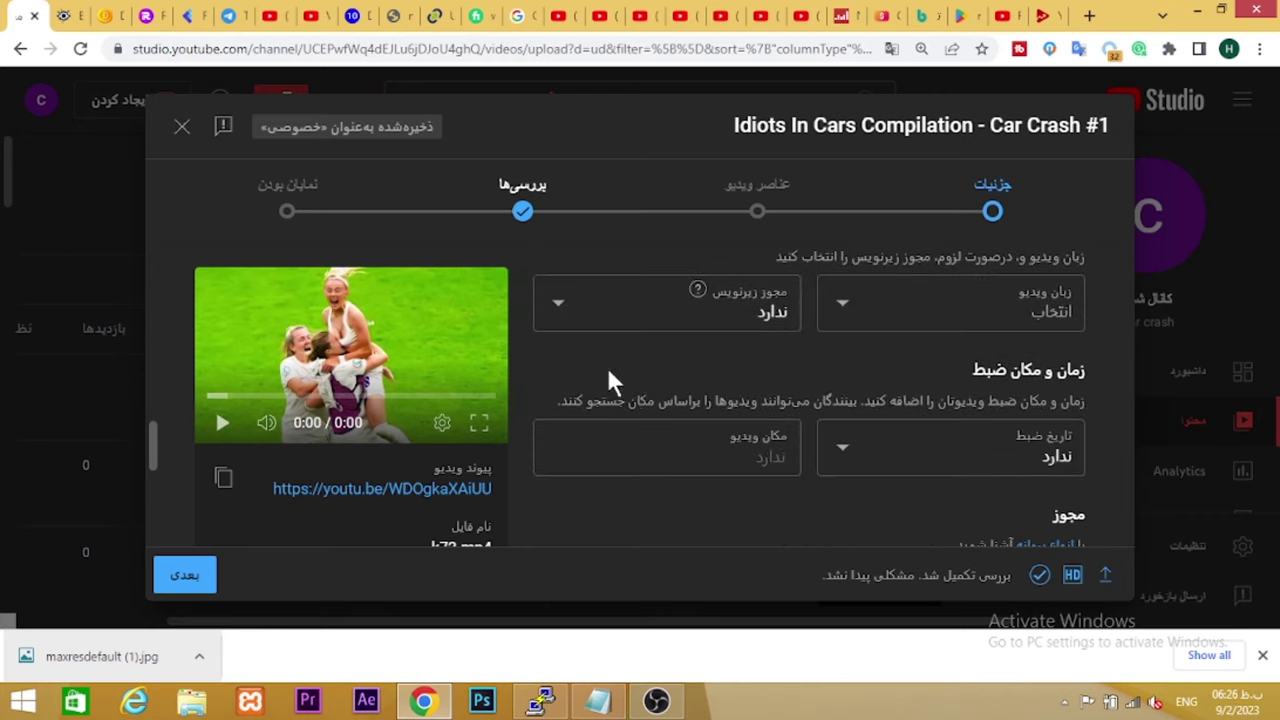
scroll(720, 422, up, 2)
scroll(760, 420, down, 2)
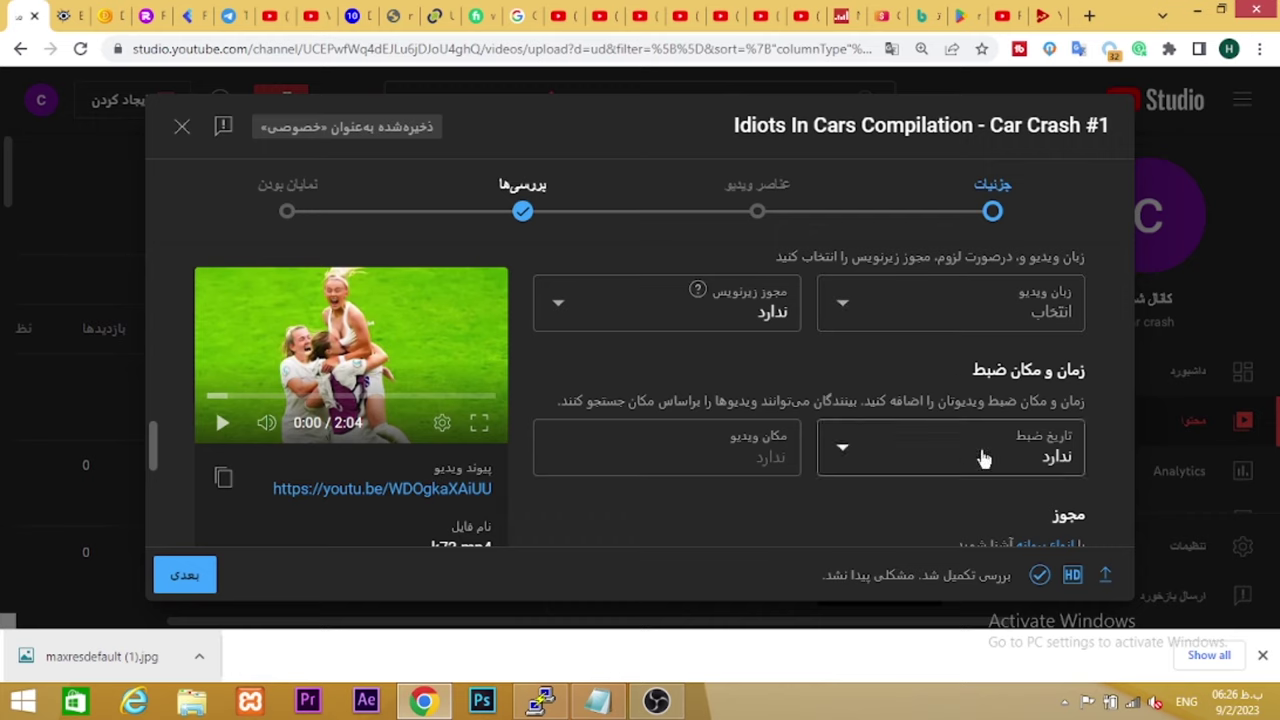
scroll(820, 363, down, 1)
scroll(820, 363, up, 1)
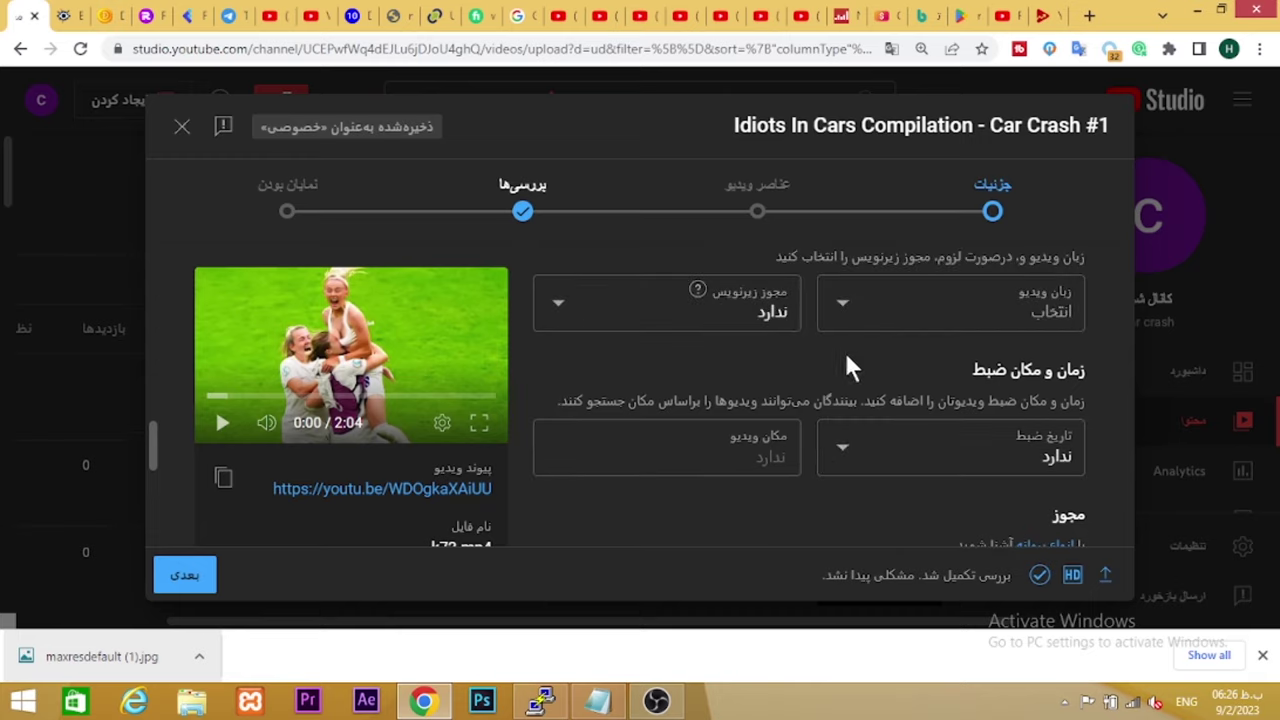
scroll(846, 365, down, 2)
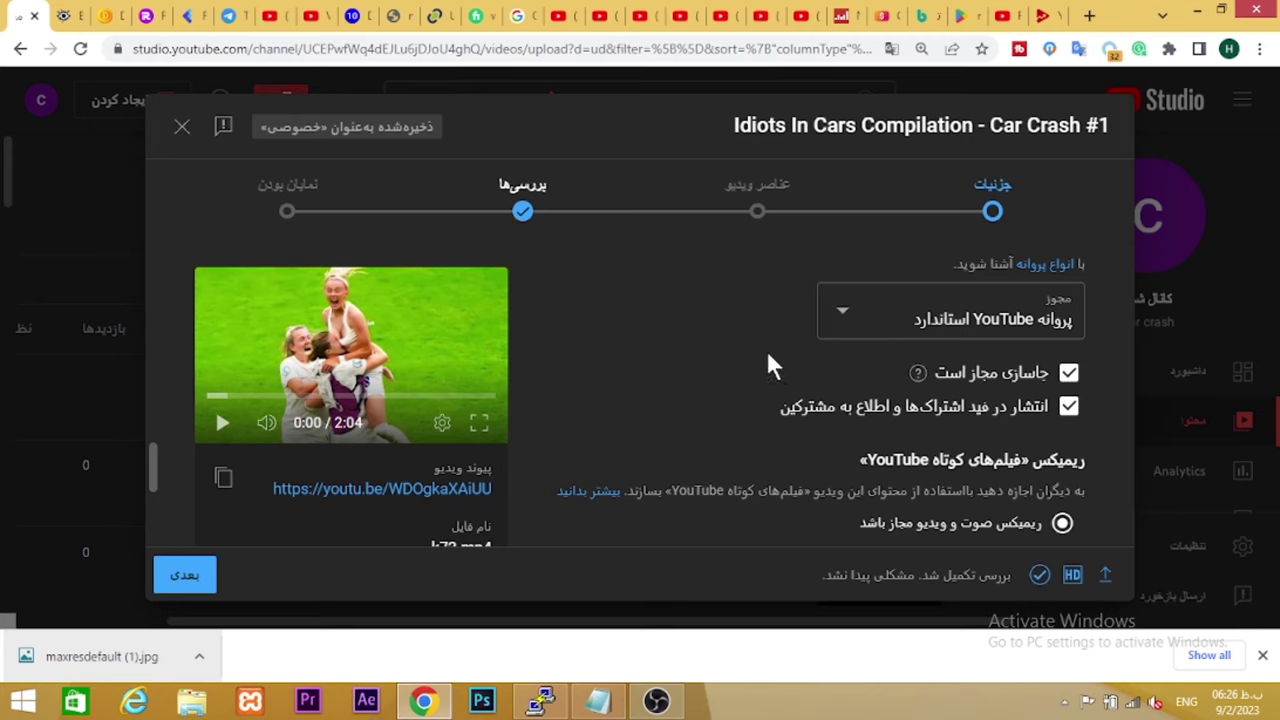
scroll(766, 351, down, 3)
scroll(703, 377, up, 3)
scroll(699, 365, down, 3)
scroll(695, 366, up, 2)
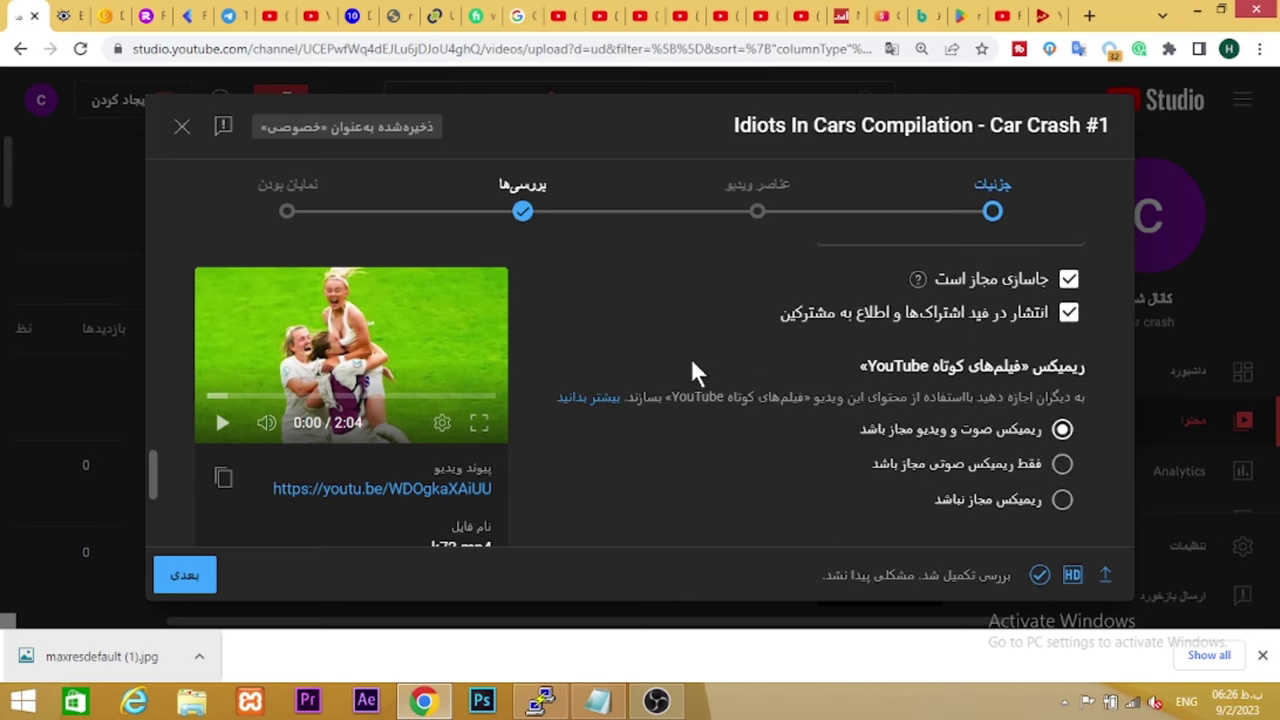
scroll(696, 370, up, 1)
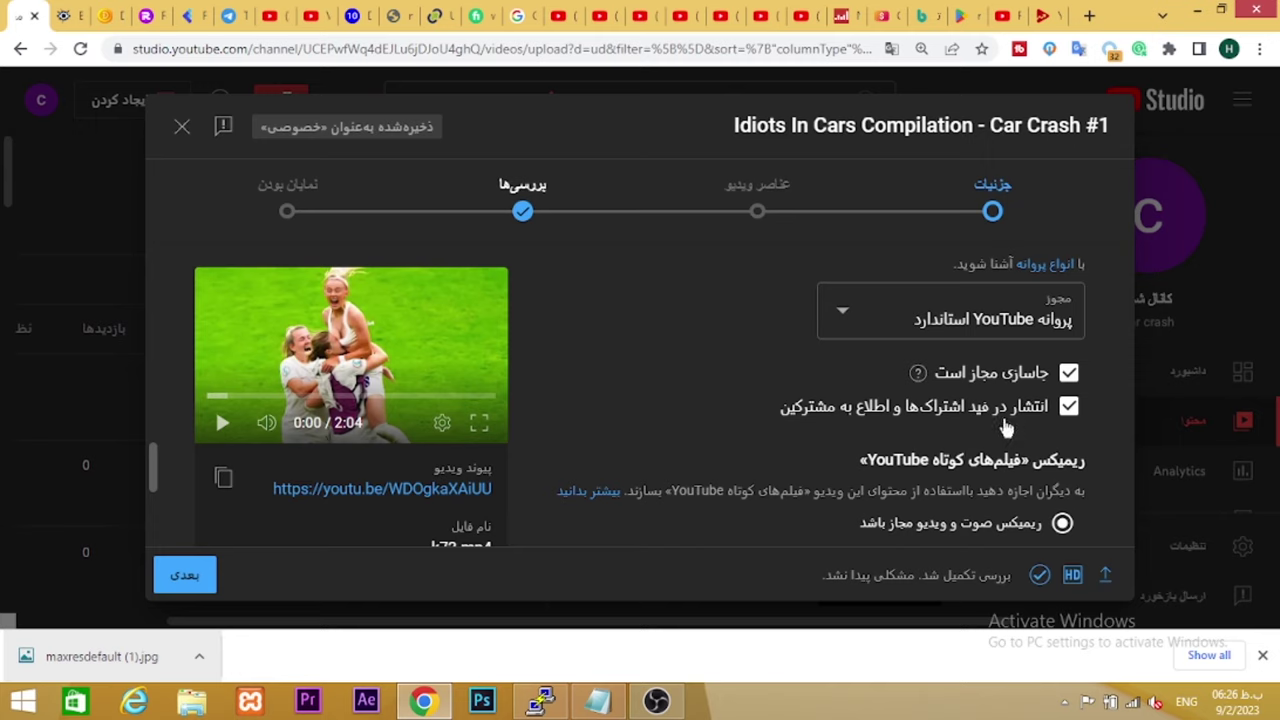
Set the Shorts remix option so that remixing the video is not allowed
scroll(1068, 410, down, 2)
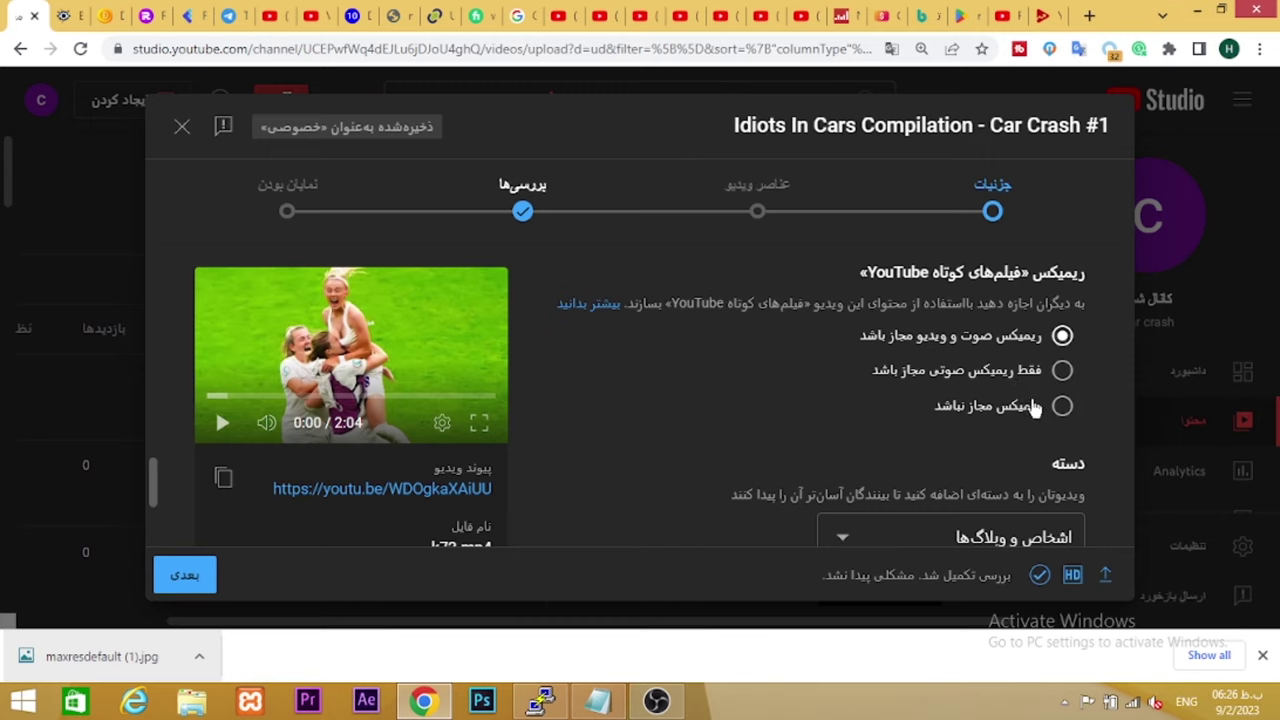
click(1062, 407)
scroll(640, 350, down, 3)
scroll(640, 345, up, 2)
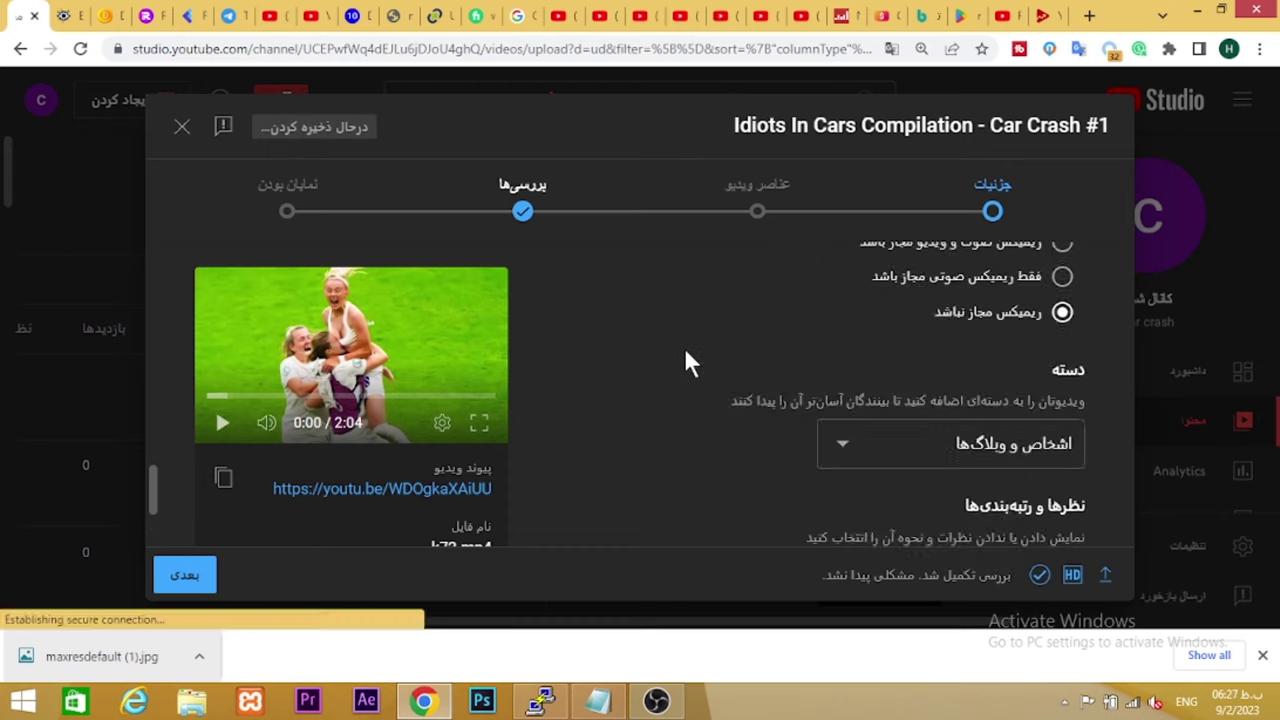
Check the category, comment and rating settings and proceed to the video elements stage of the upload
scroll(690, 365, down, 3)
scroll(715, 392, down, 1)
scroll(760, 390, up, 2)
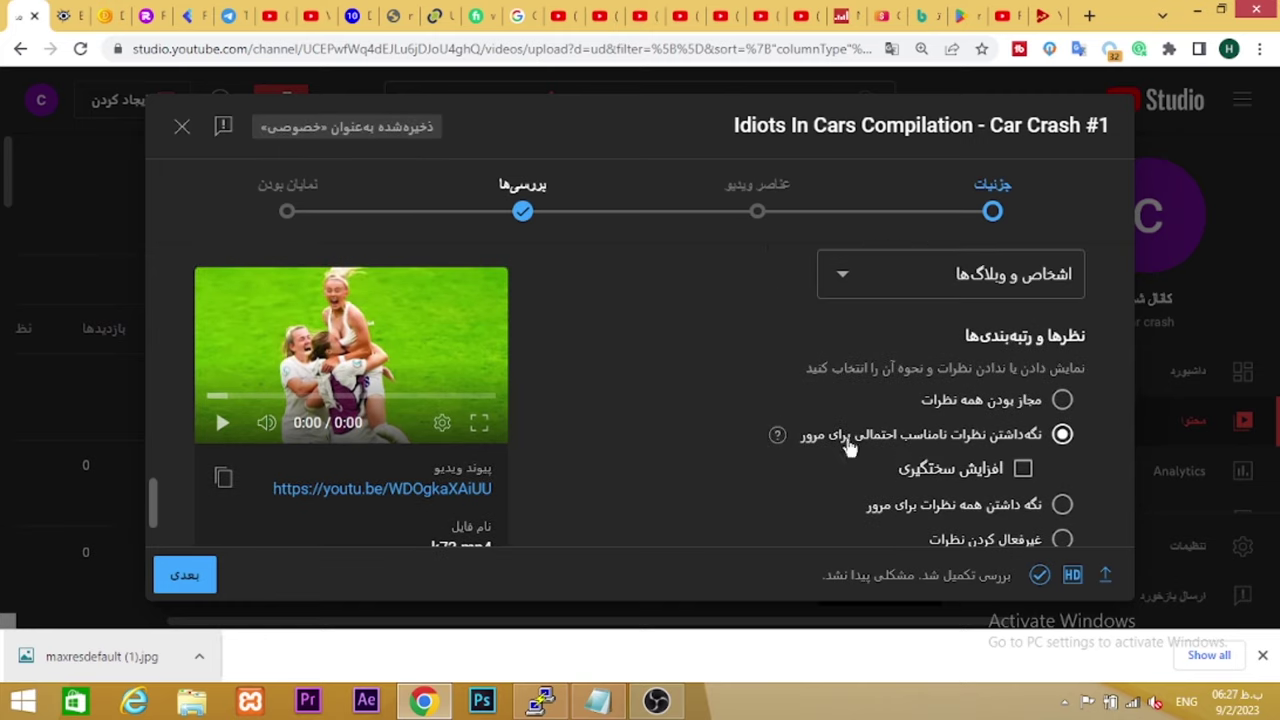
scroll(779, 455, down, 2)
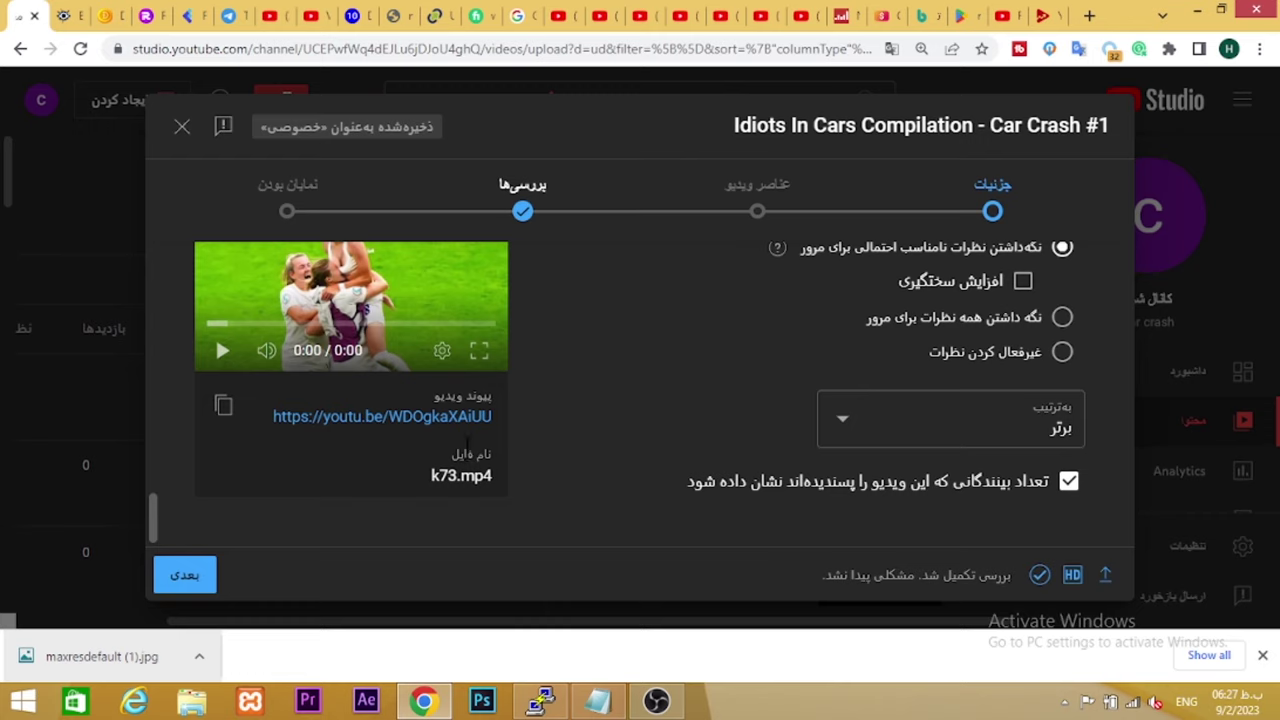
click(196, 582)
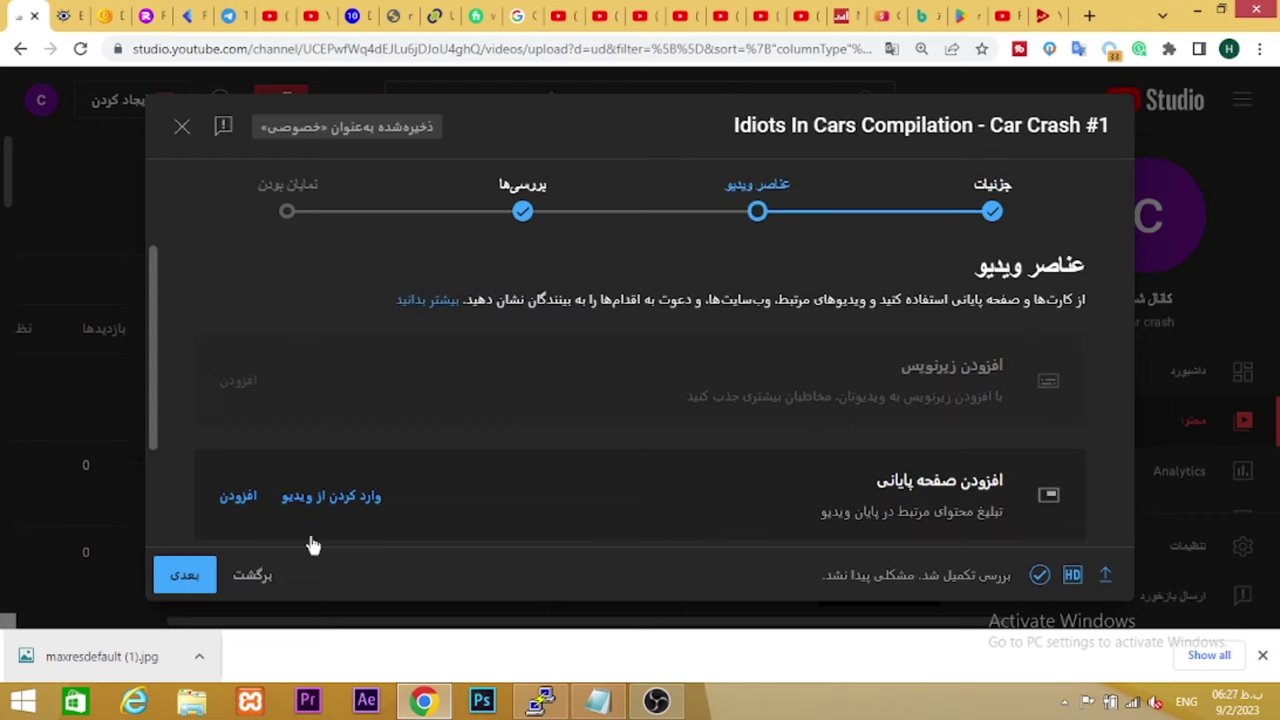
Start an end screen for the video and apply the layout with 1 video, 1 playlist and 1 subscribe element
scroll(494, 378, down, 1)
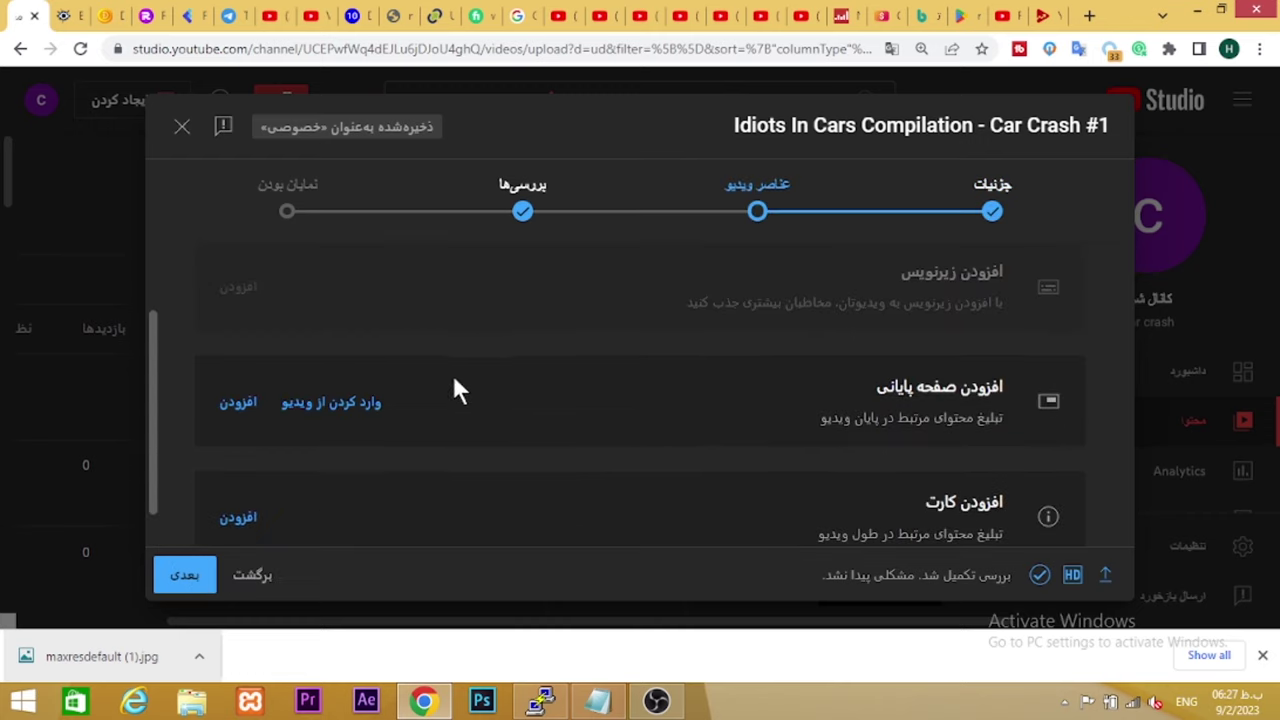
click(340, 405)
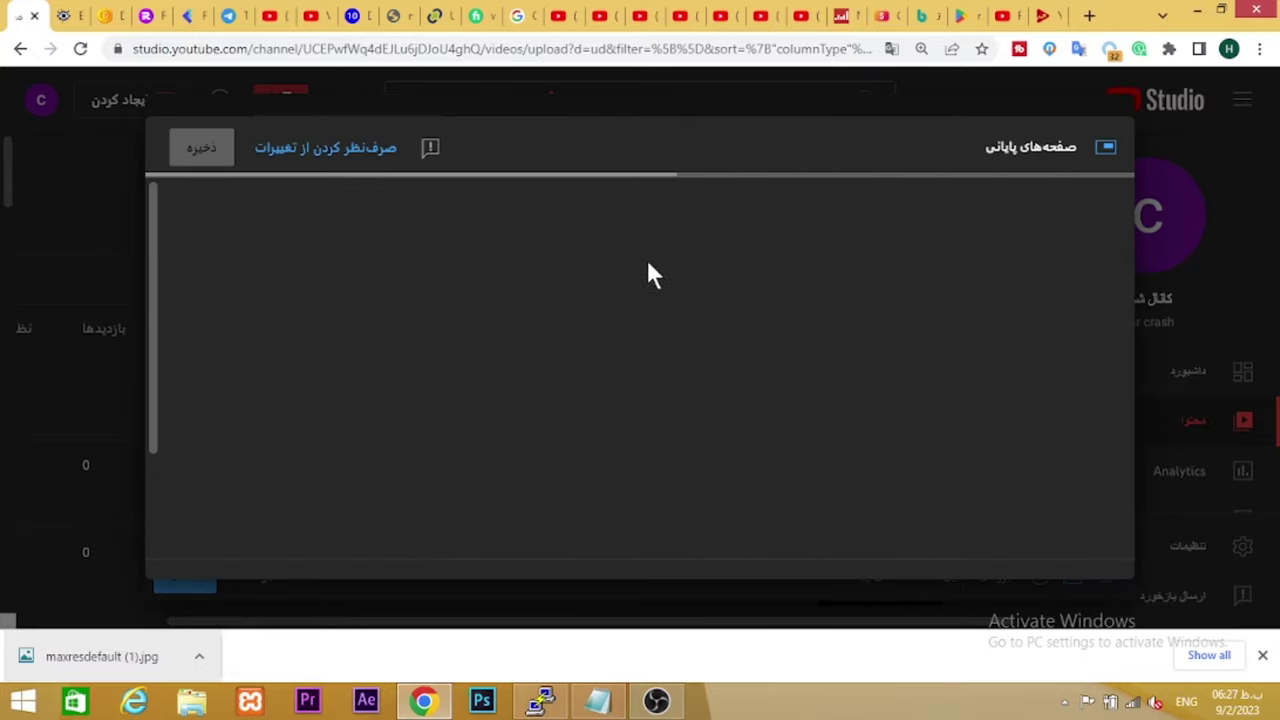
scroll(712, 316, down, 3)
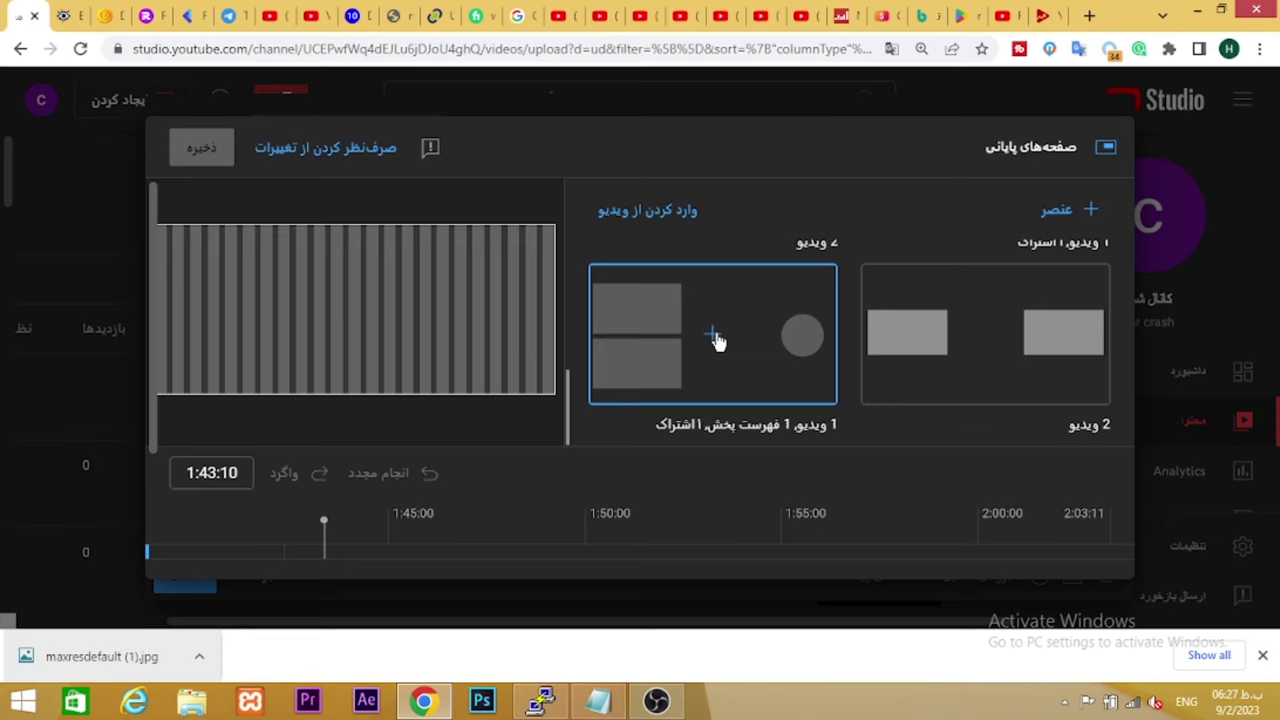
click(717, 335)
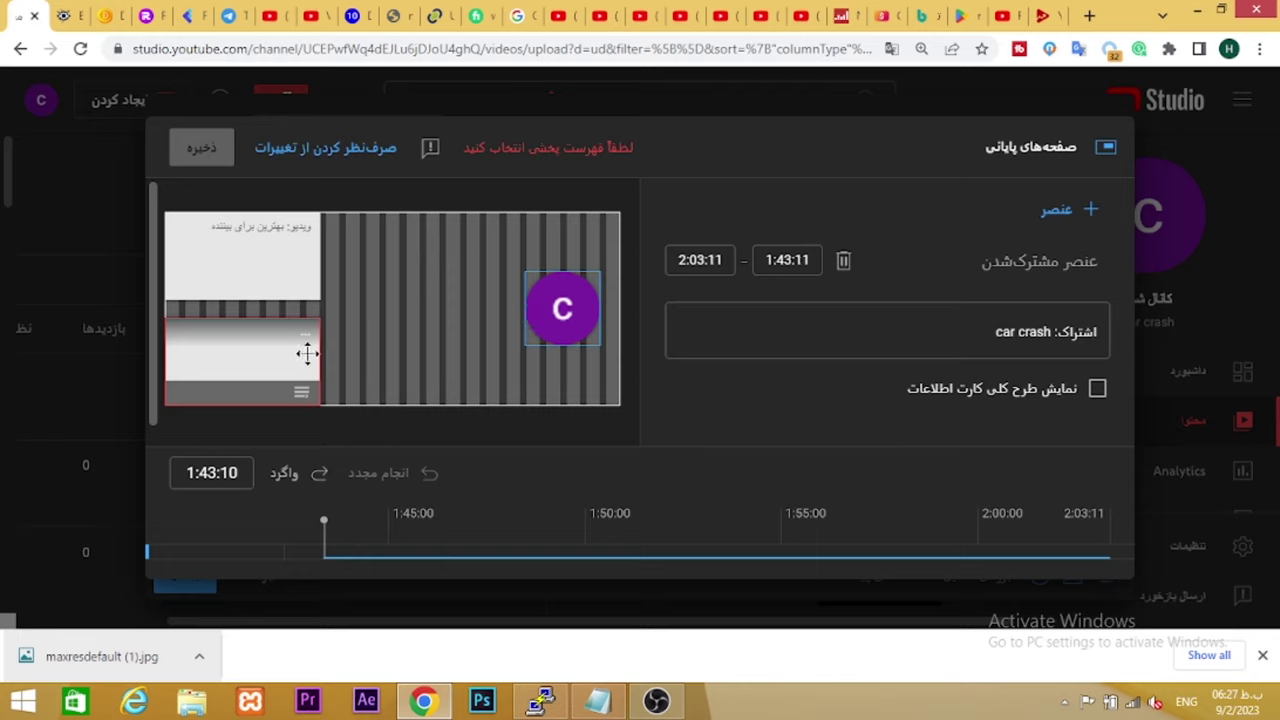
Set the end screen's video element to the specific video "Idiots In Cars Compilation - Car Crash #1"
click(240, 248)
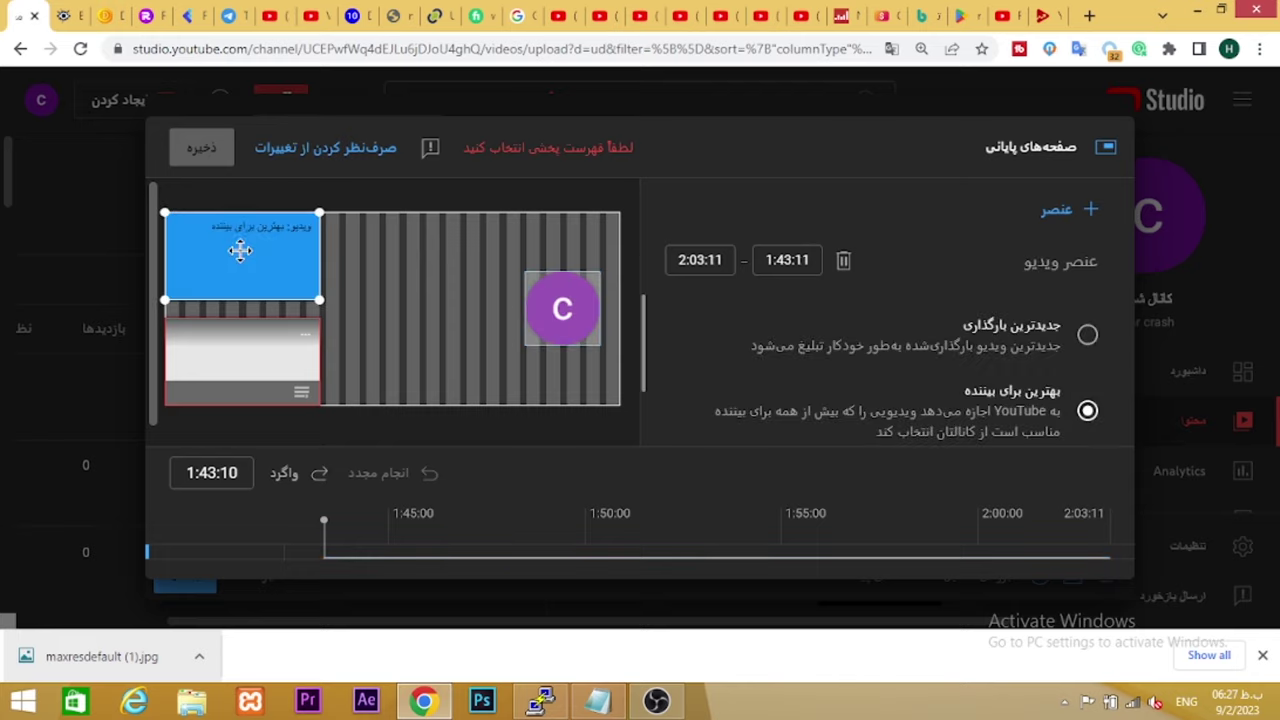
click(244, 340)
click(258, 264)
scroll(814, 357, down, 3)
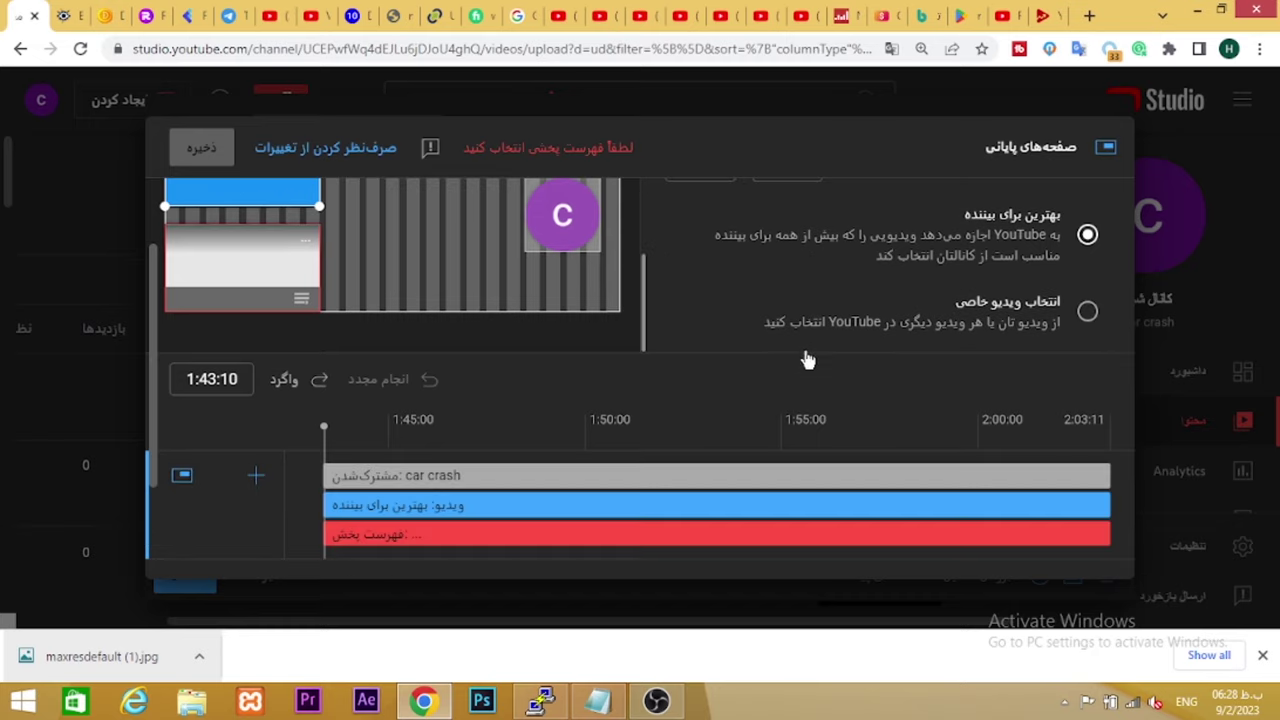
click(1087, 314)
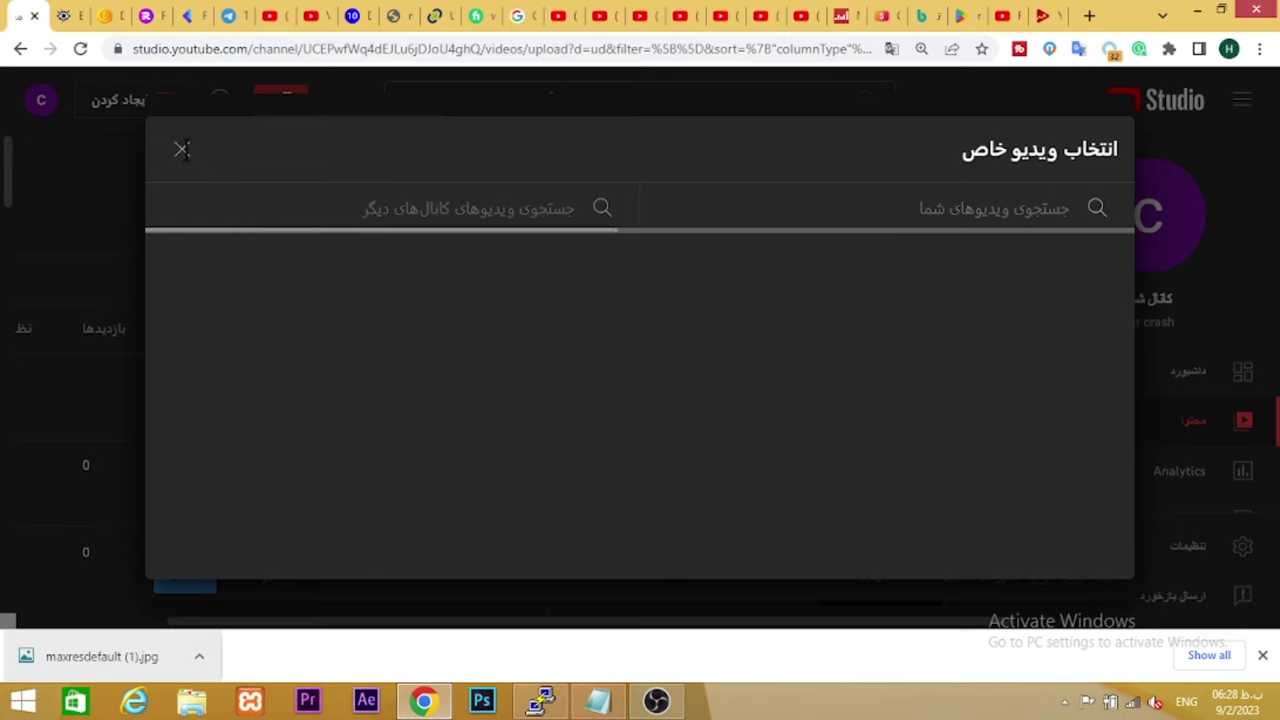
click(521, 330)
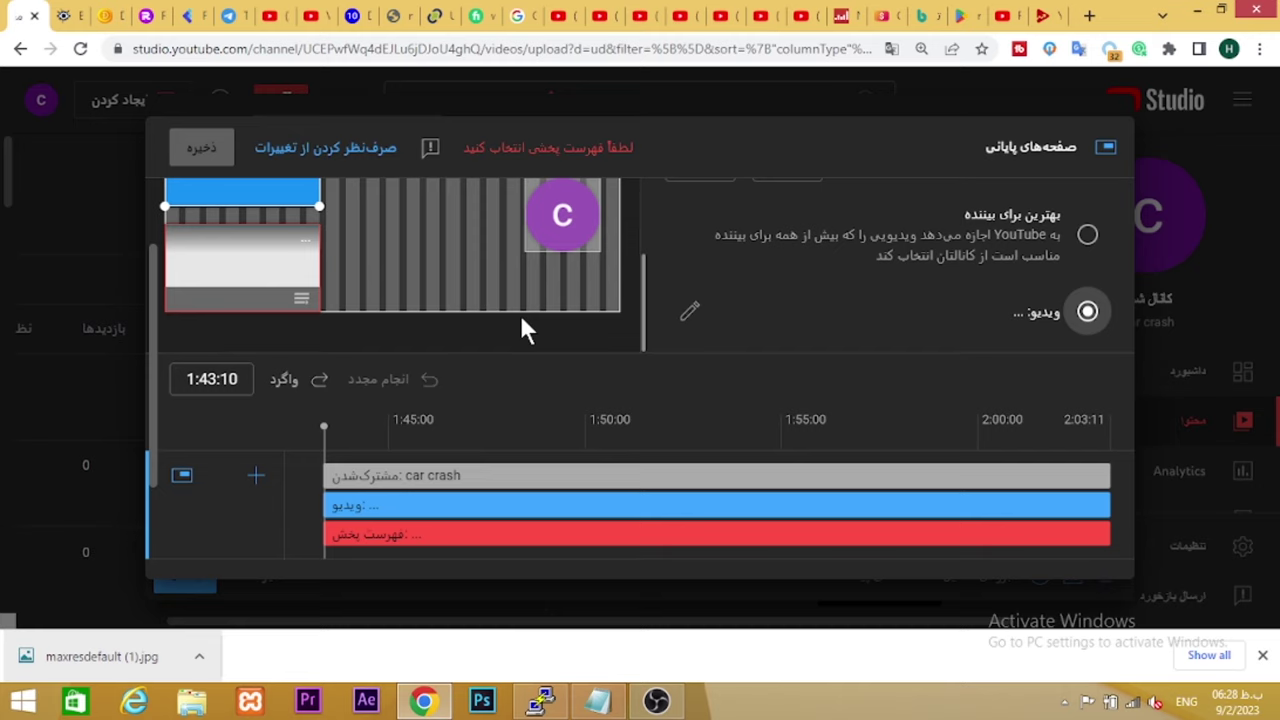
scroll(883, 288, up, 1)
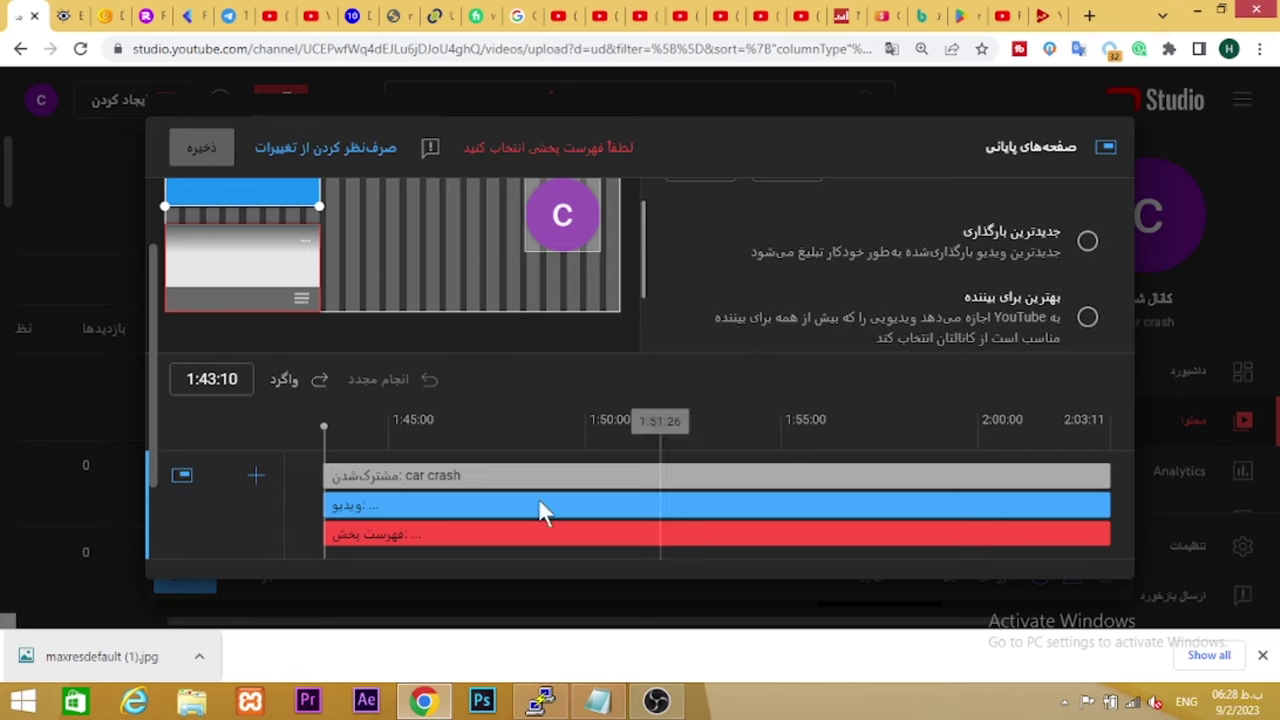
Check the playlist choices for the end screen's playlist element and delete that element
click(278, 264)
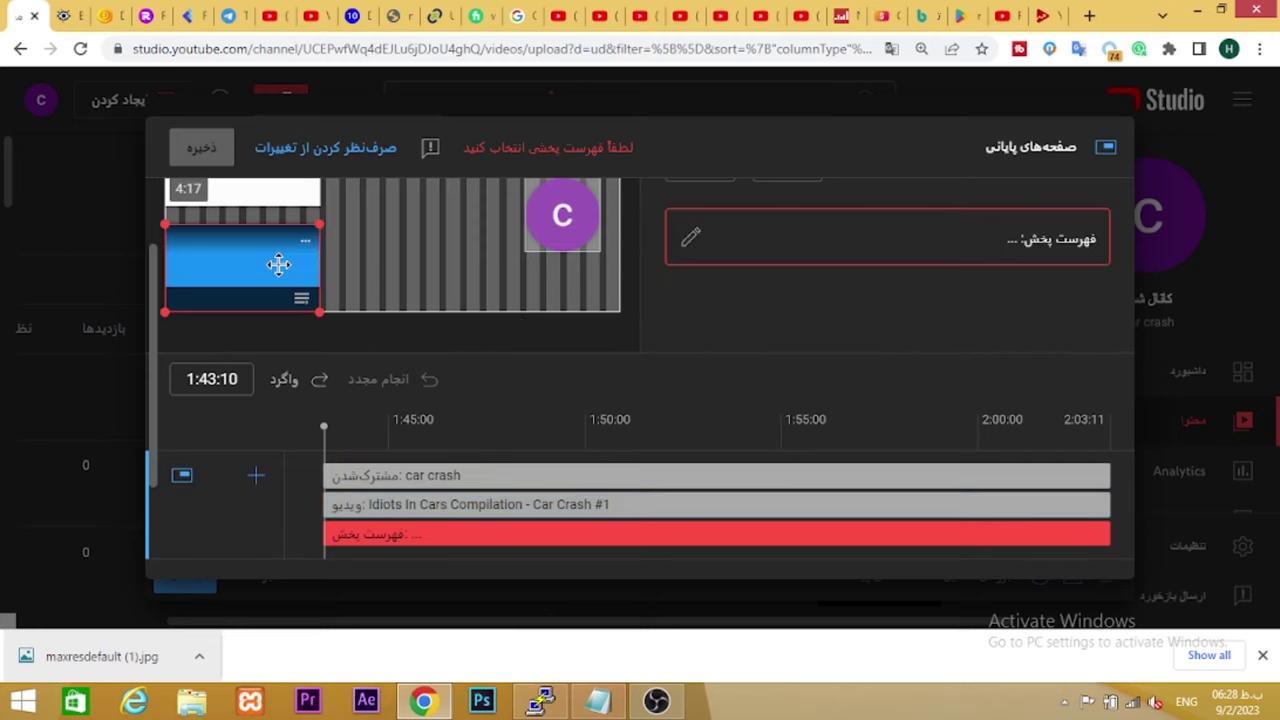
scroll(996, 360, up, 1)
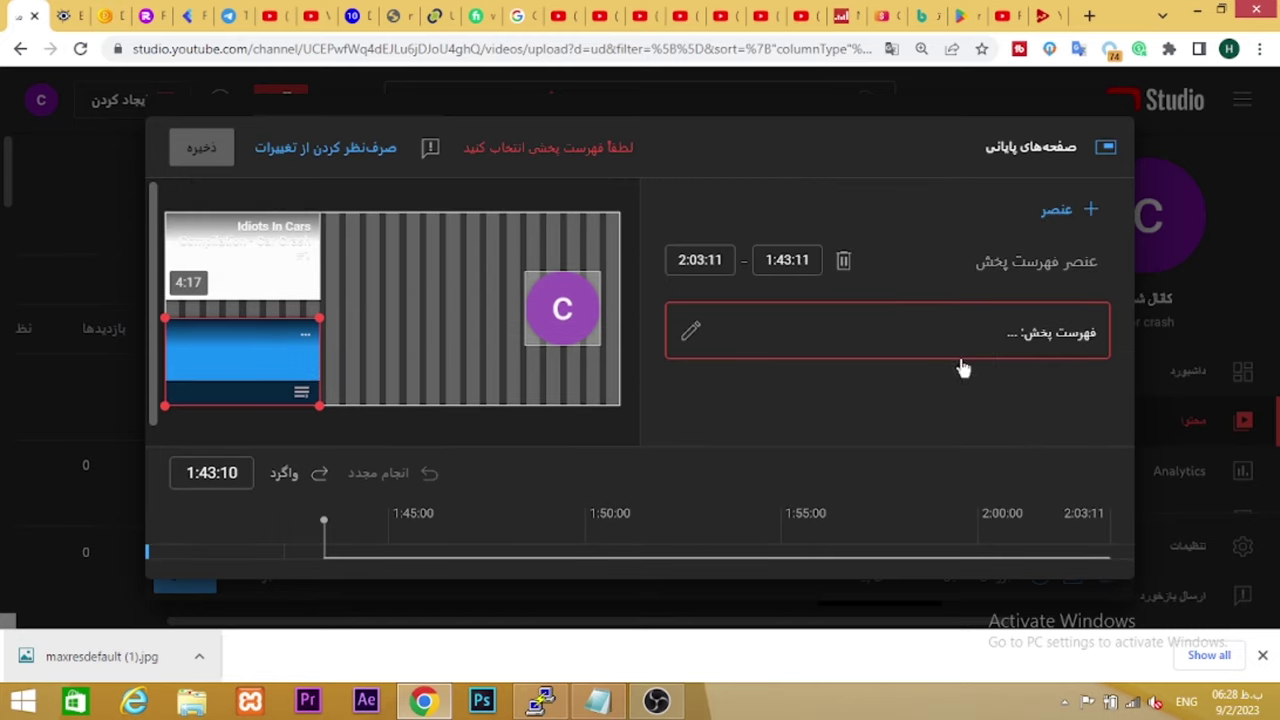
click(693, 335)
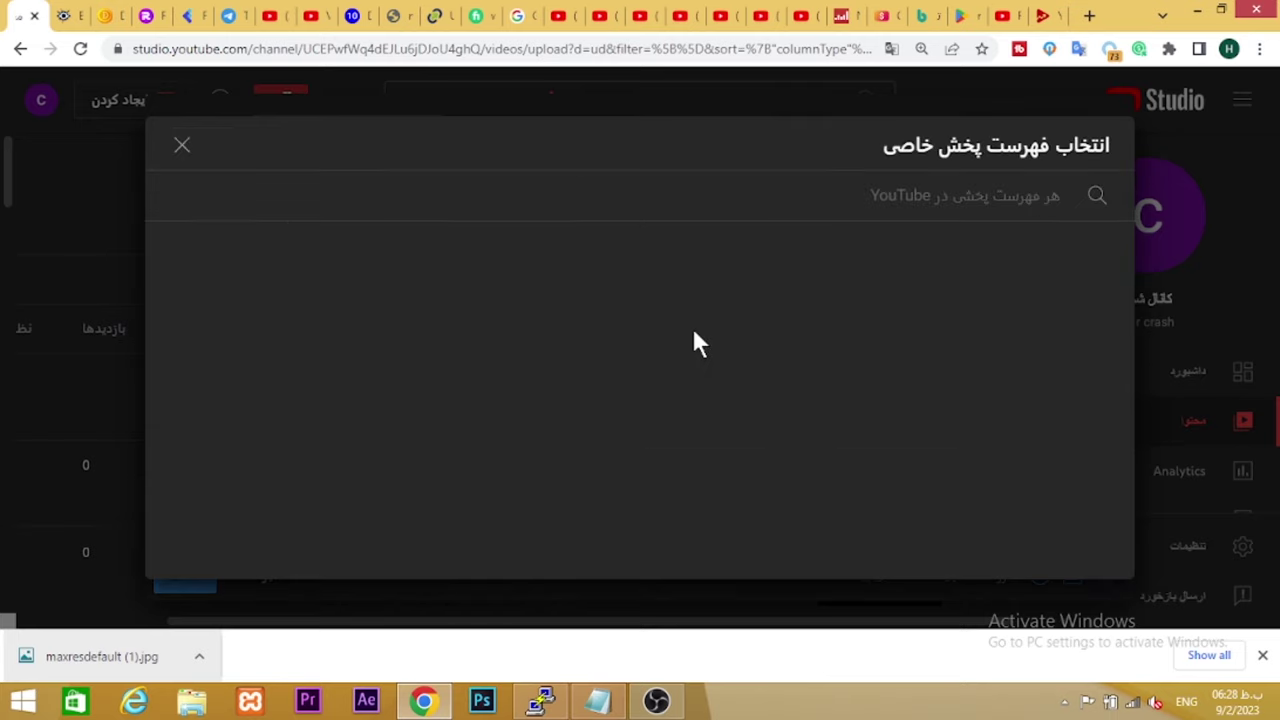
click(182, 147)
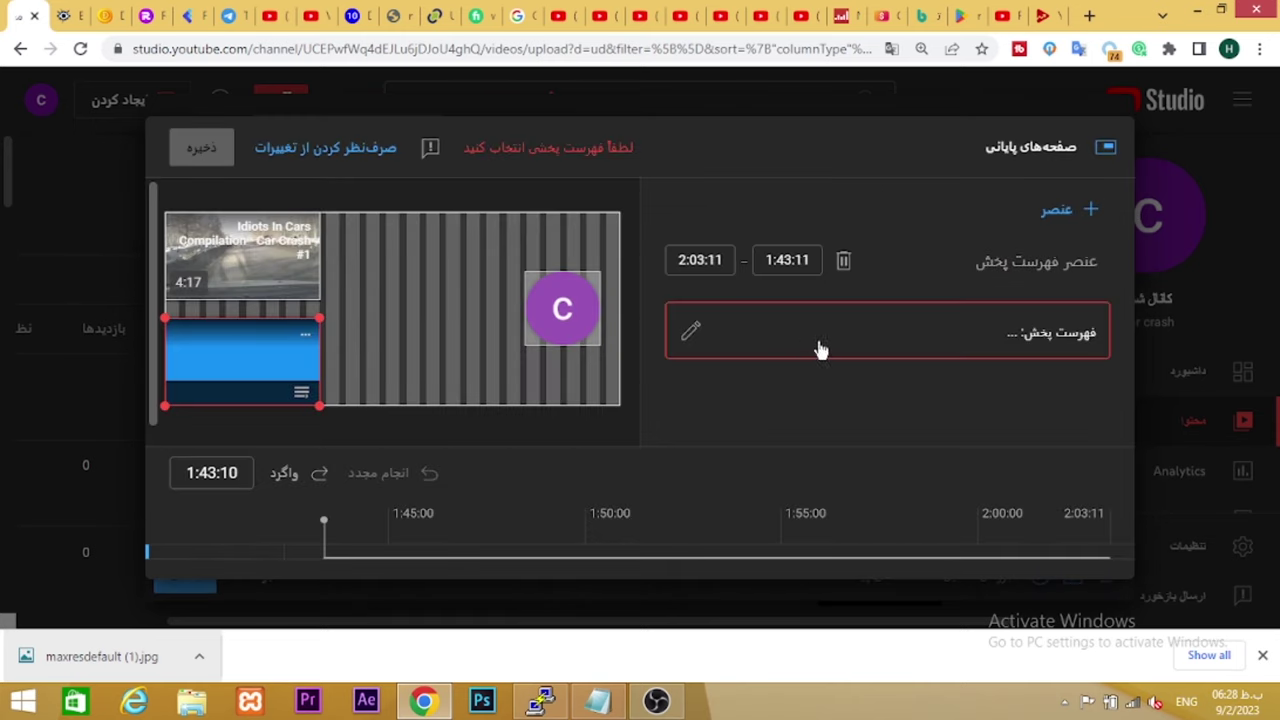
click(845, 262)
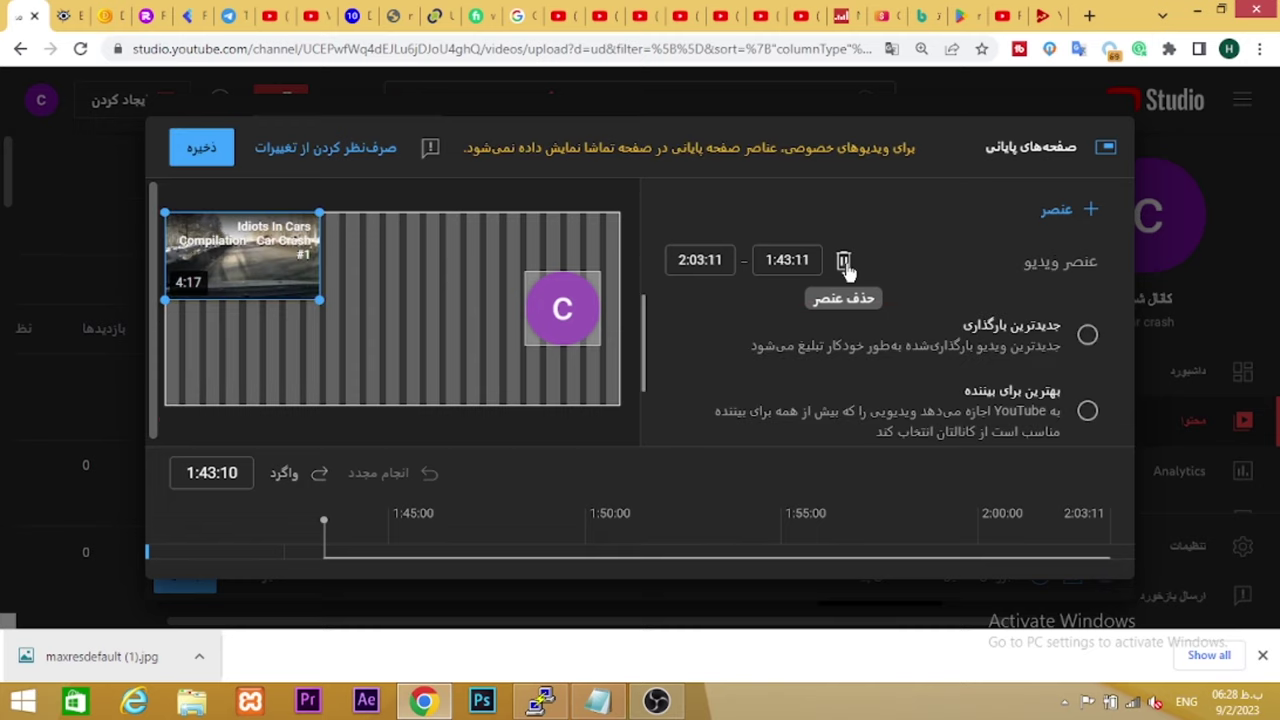
Add a second video element showing the most recent upload to the end screen and save the end screen
click(1073, 214)
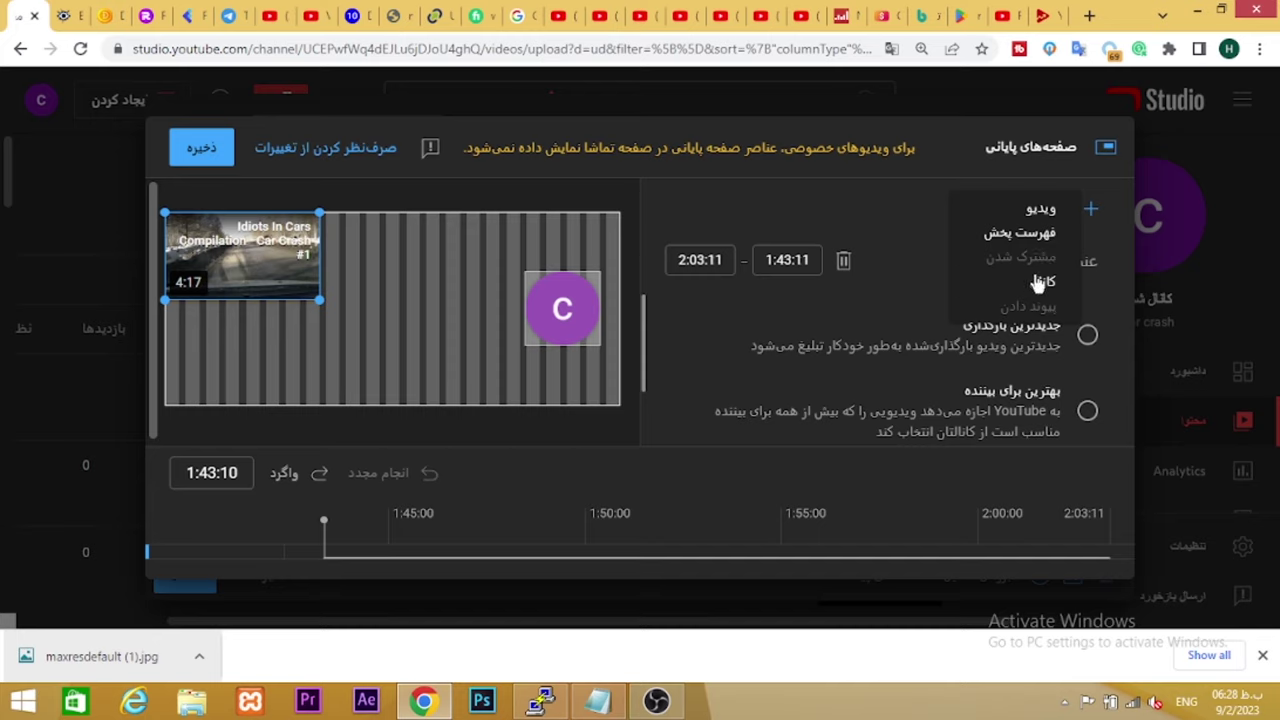
click(1042, 213)
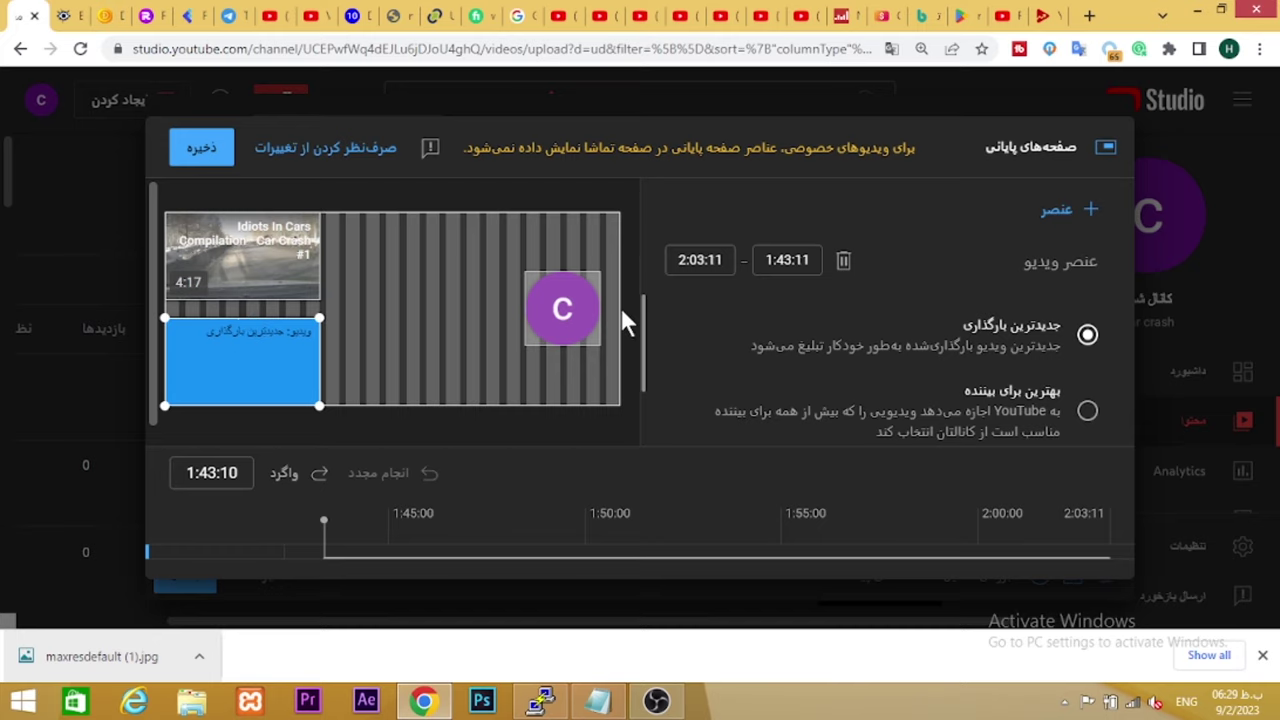
scroll(637, 317, down, 2)
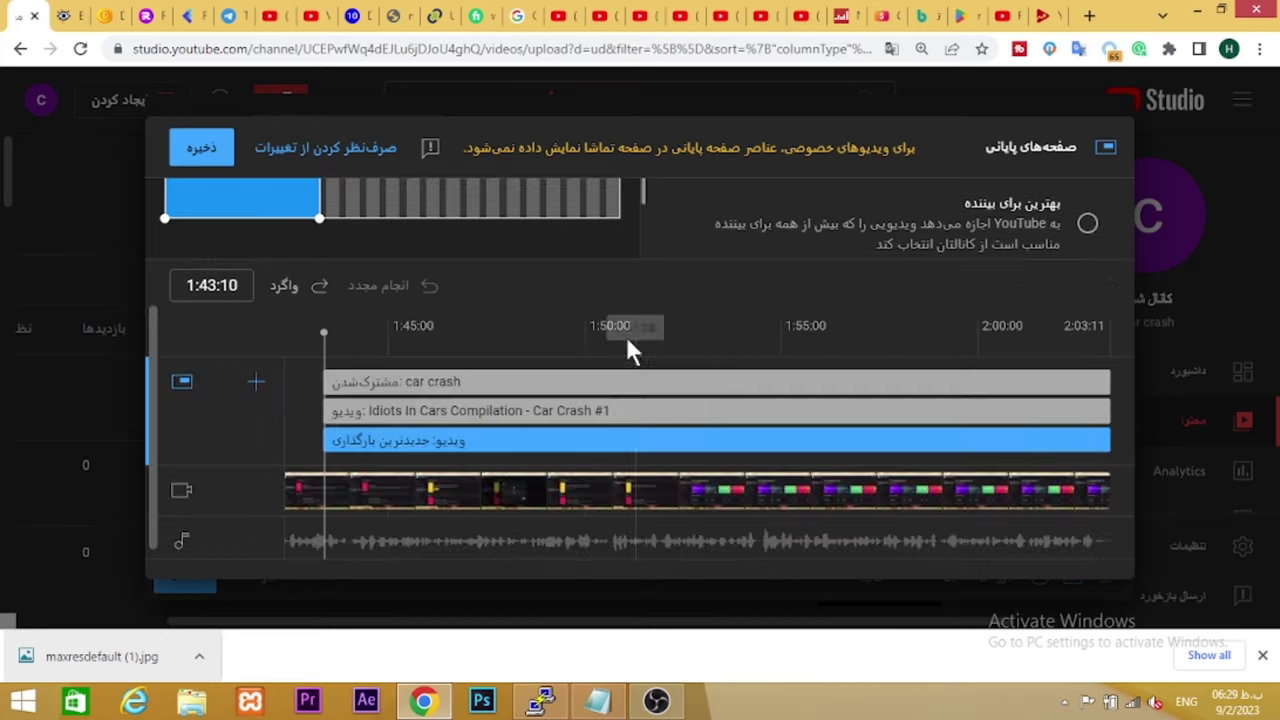
scroll(597, 339, up, 2)
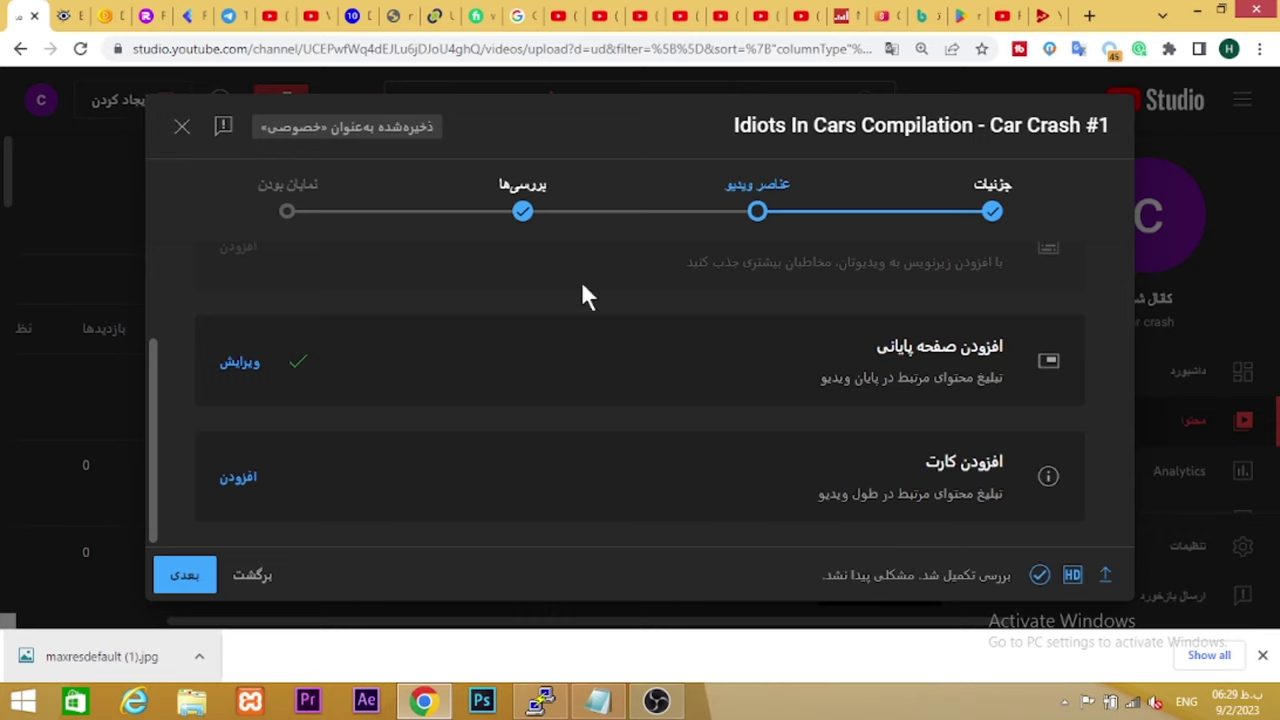
click(238, 480)
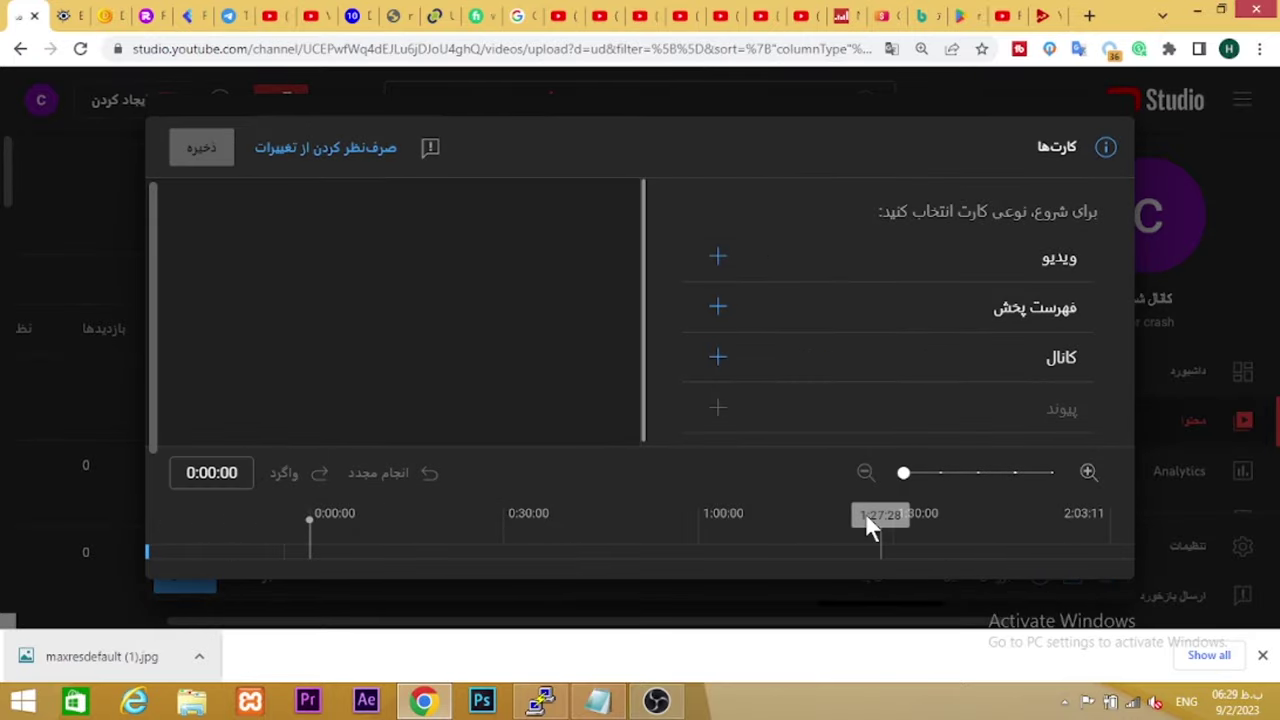
click(829, 516)
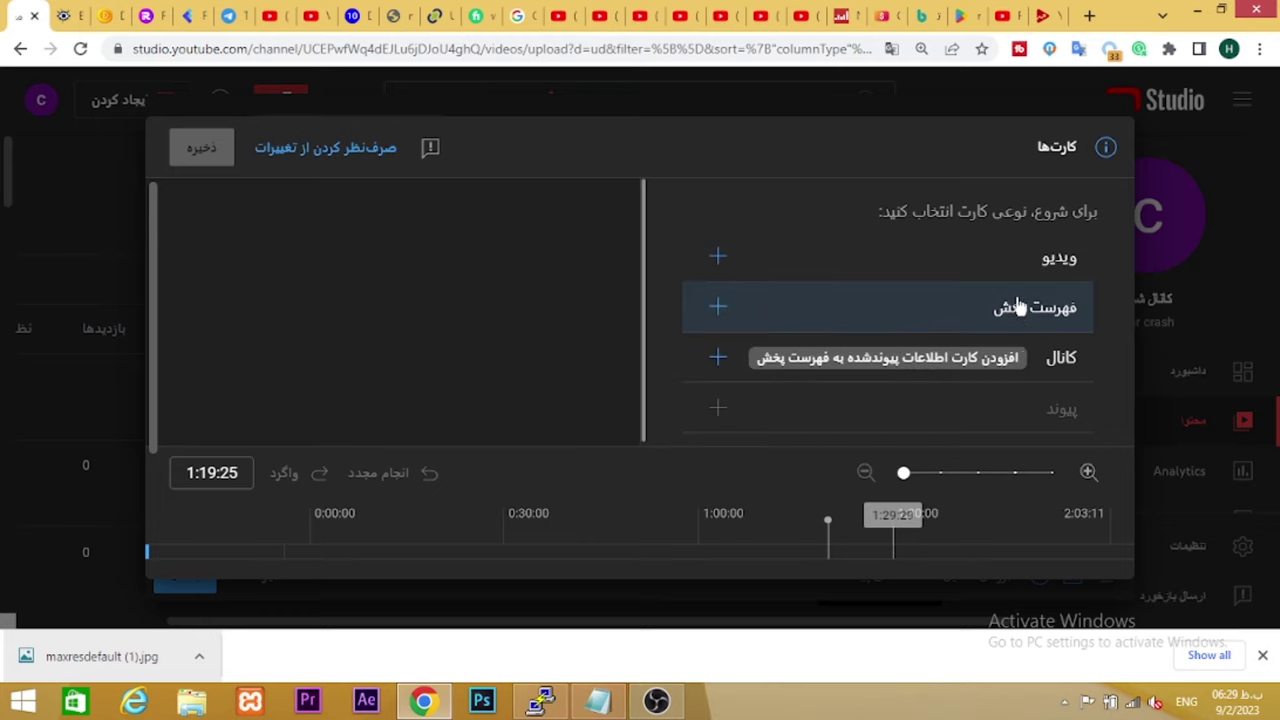
click(327, 152)
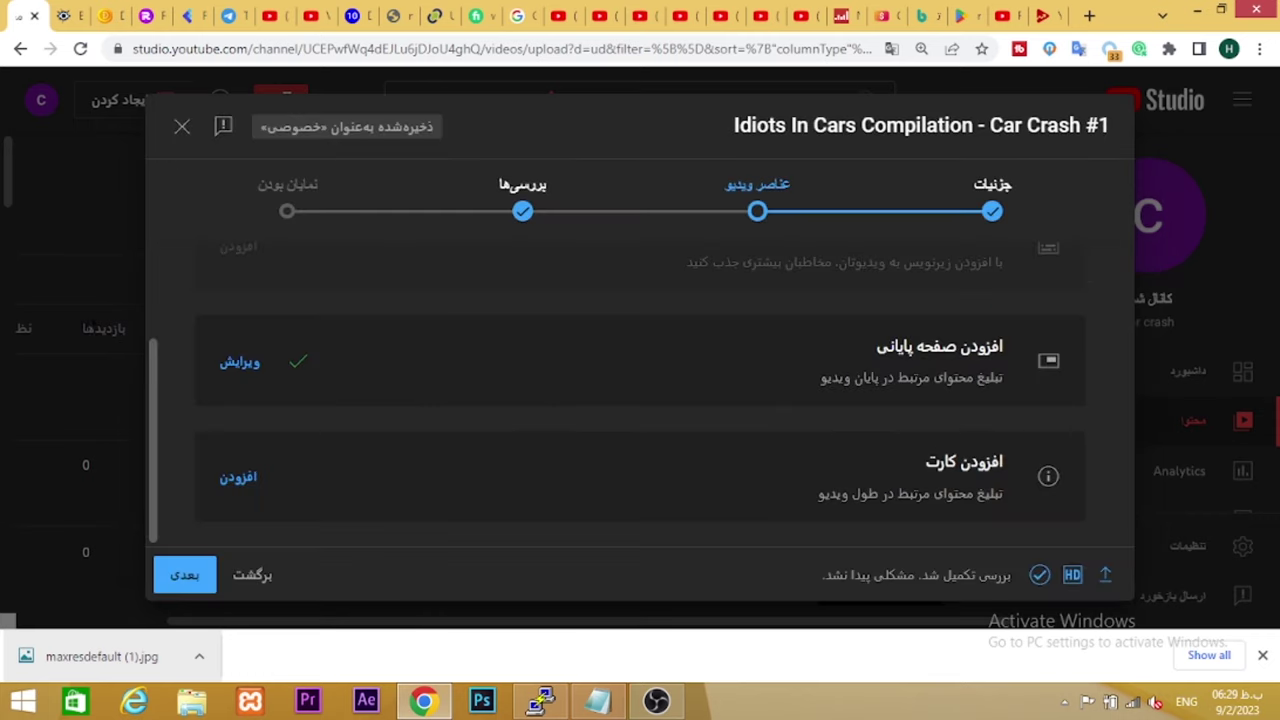
Continue through the copyright checks to the visibility stage and set the video's visibility to Public
click(193, 580)
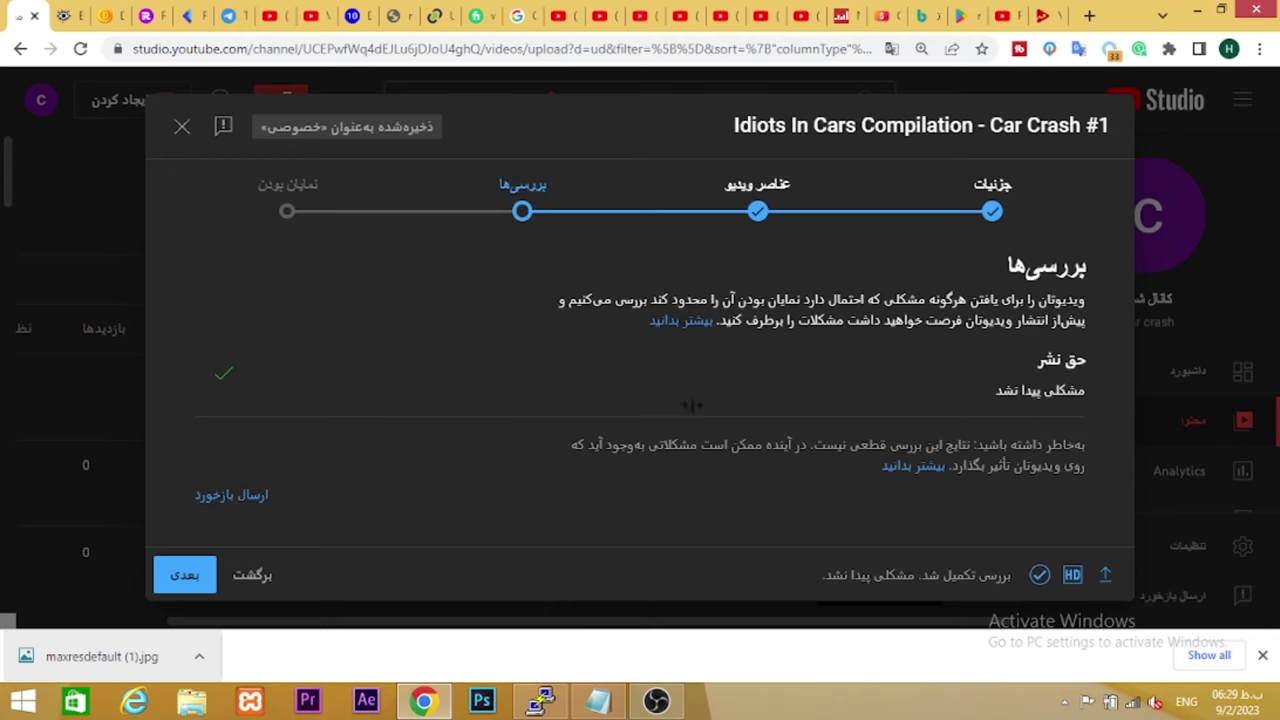
click(207, 575)
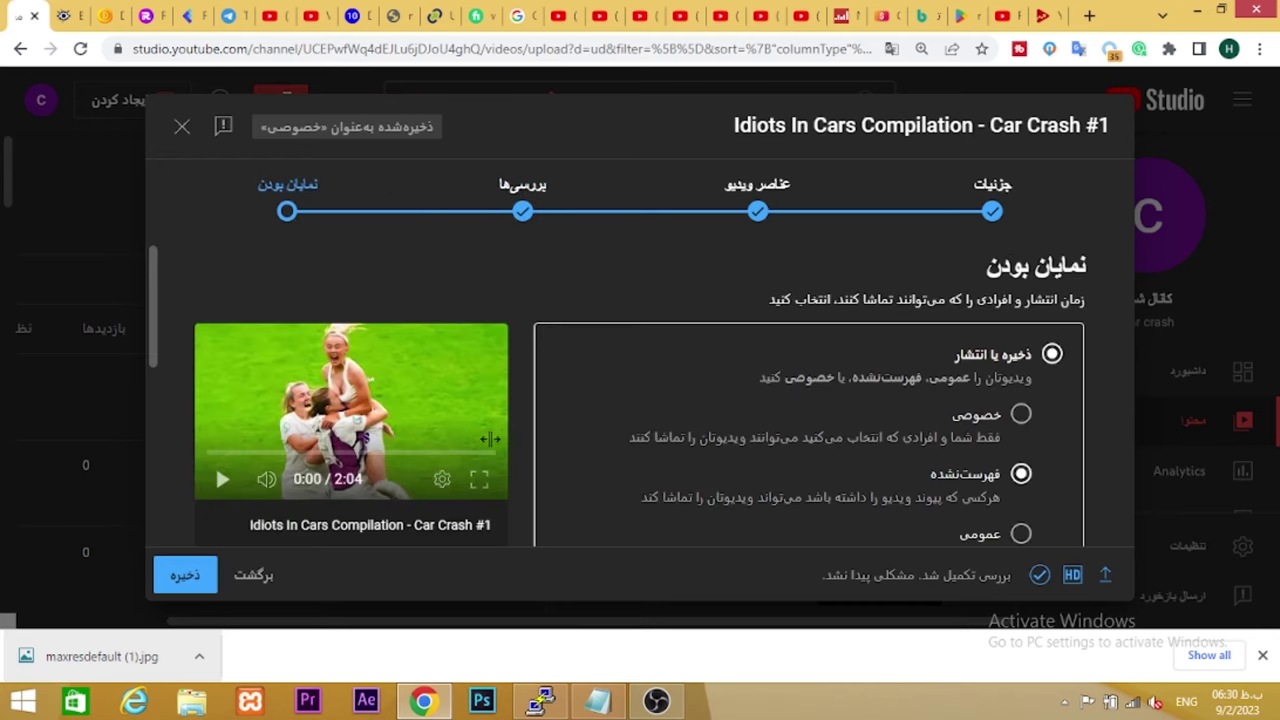
scroll(686, 330, down, 1)
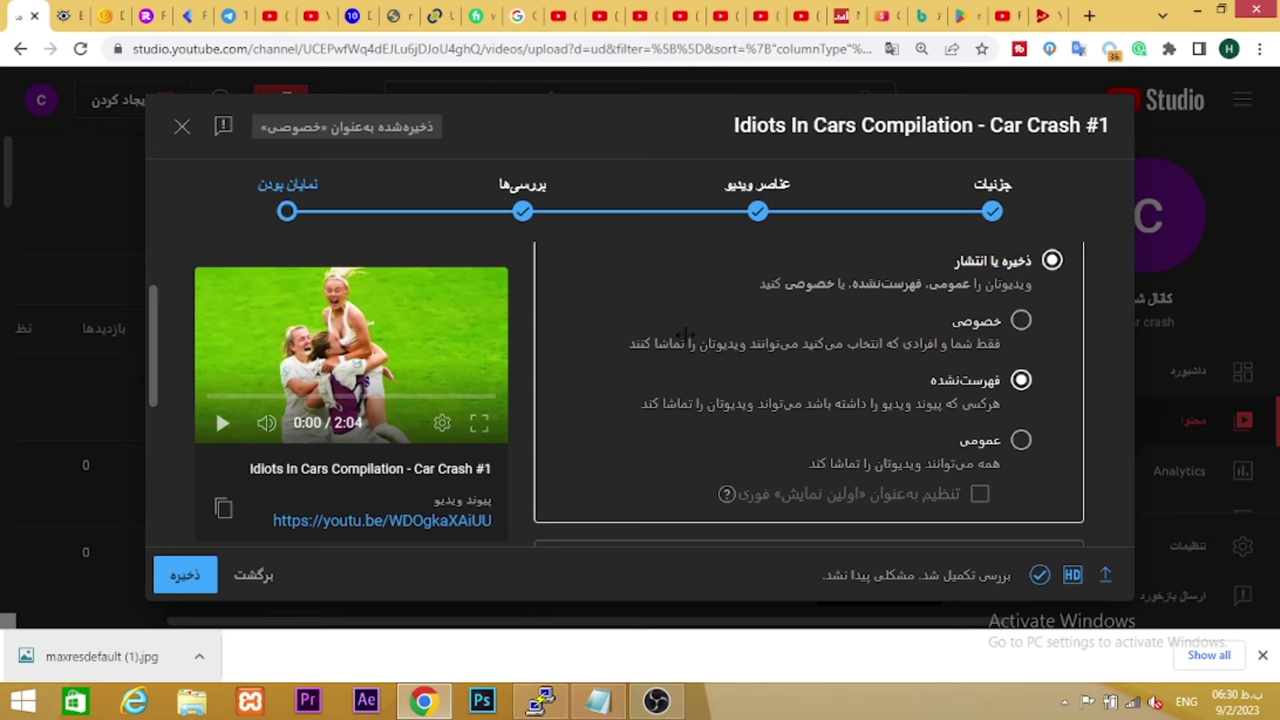
scroll(846, 372, up, 1)
scroll(846, 372, down, 1)
click(1020, 441)
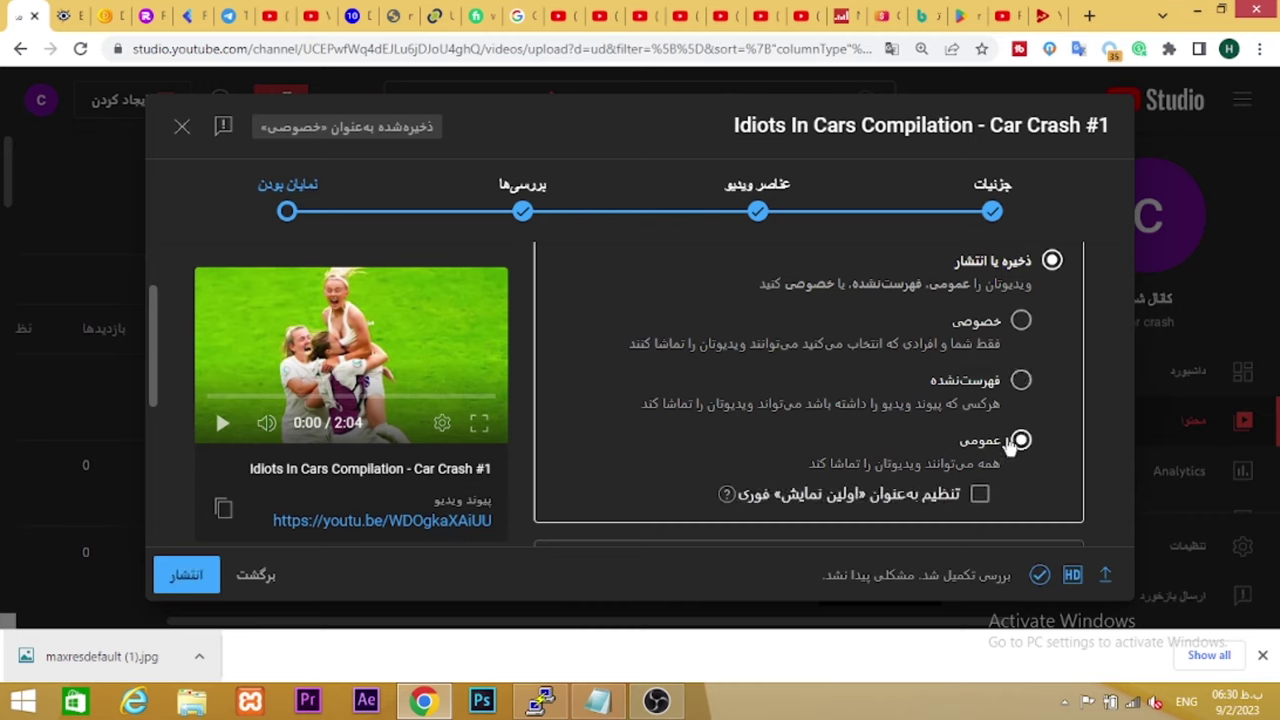